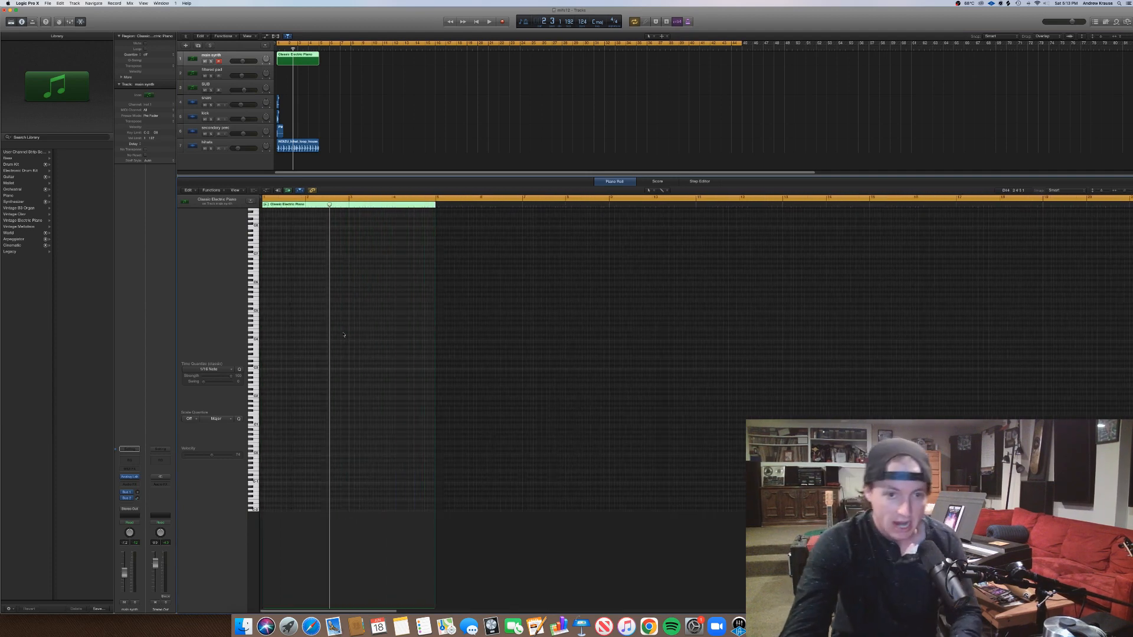
Draw a one-bar bass note in bar 1 of the Classic Electric Piano region and play it back.
{"action": "key", "text": "super+Right"}
{"action": "key", "text": "super+Right"}
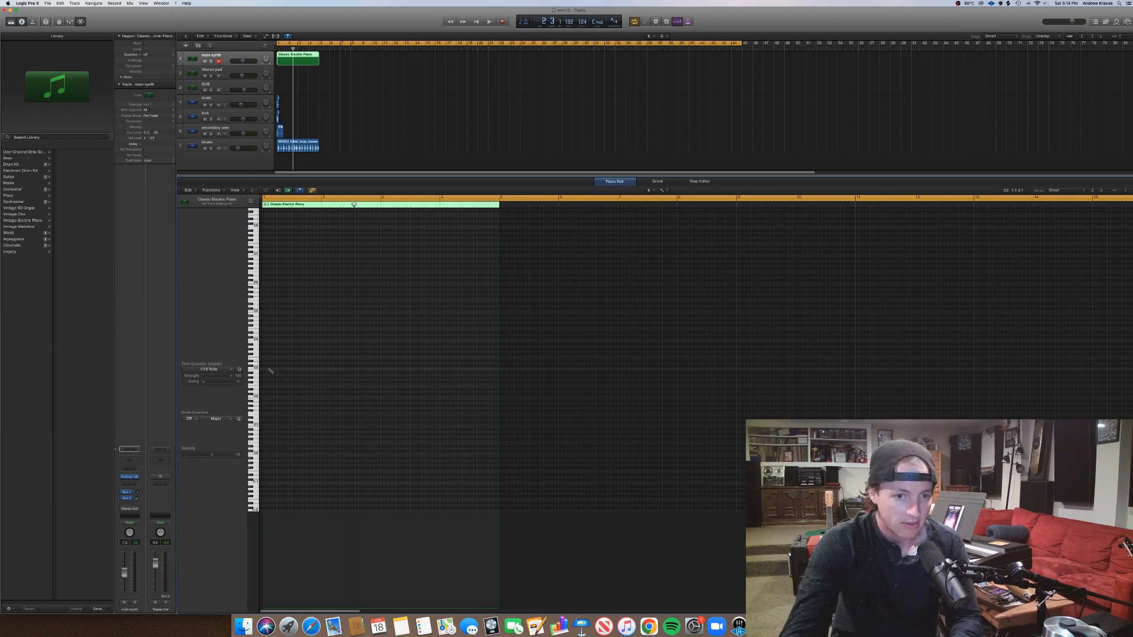
{"action": "mouse_move", "coordinate": [267, 371]}
{"action": "left_mouse_down"}
{"action": "mouse_move", "coordinate": [331, 371]}
{"action": "mouse_move", "coordinate": [264, 373]}
{"action": "left_mouse_up"}
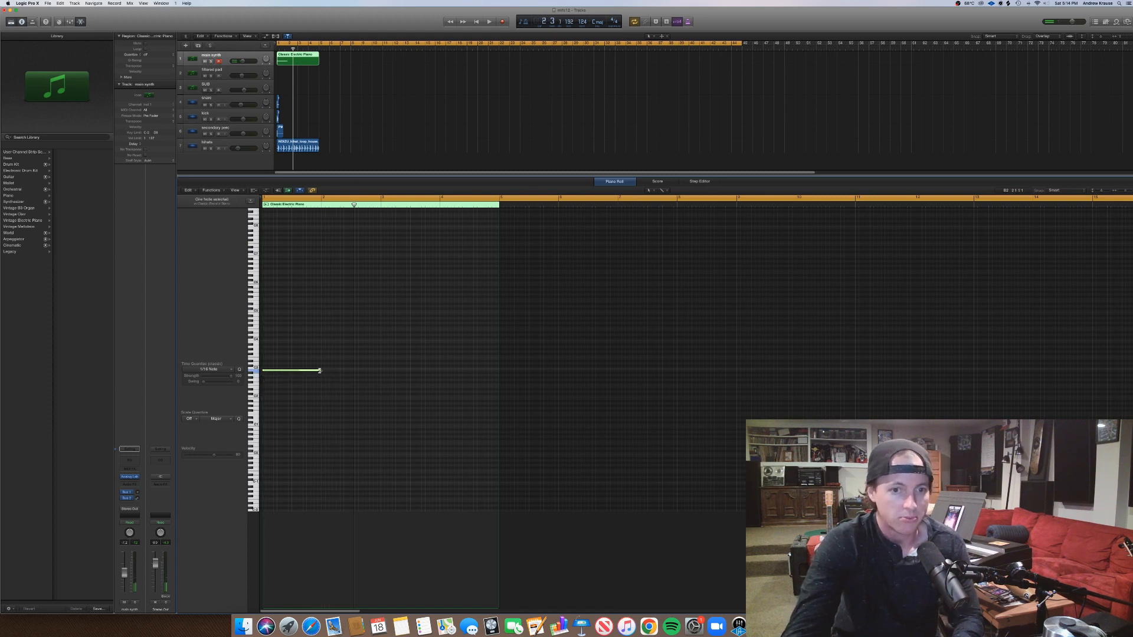
{"action": "key", "text": "space"}
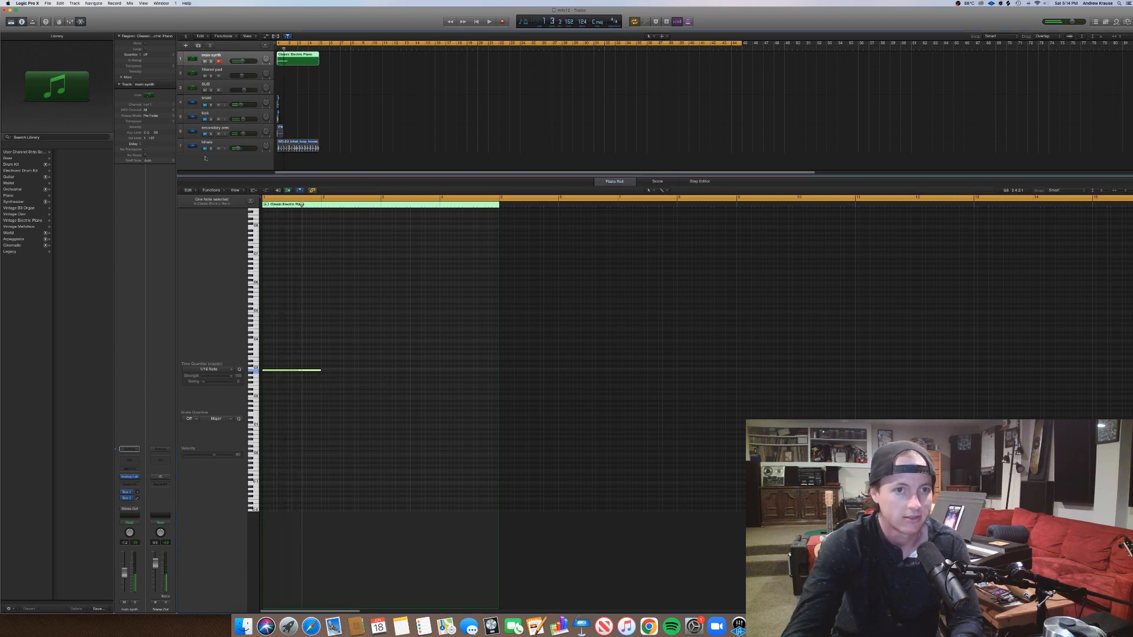
{"action": "key", "text": "space"}
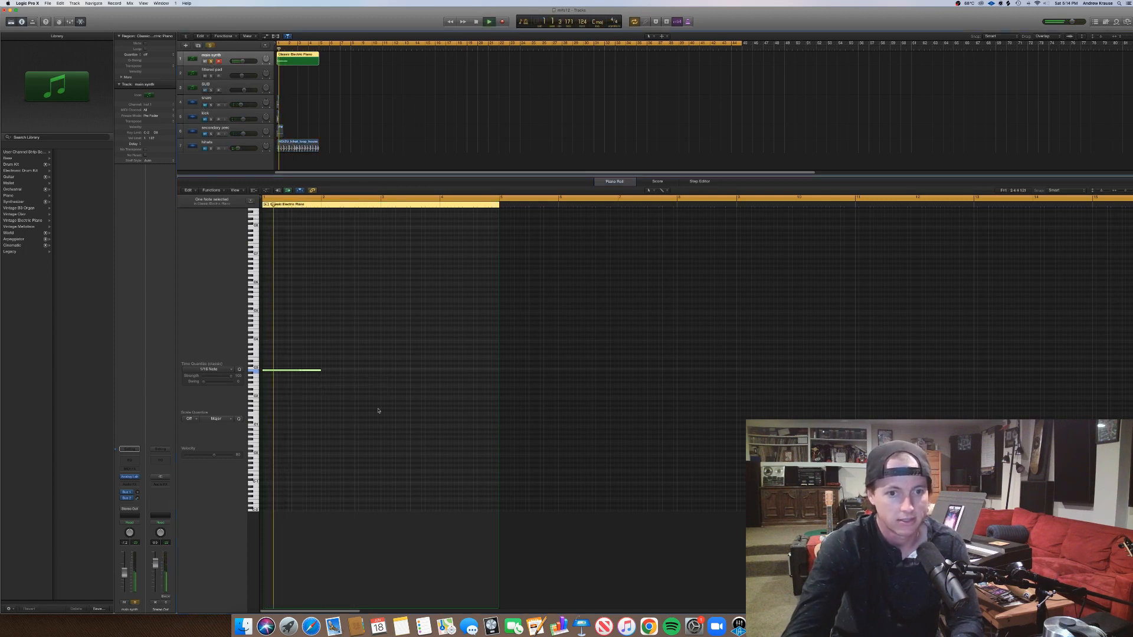
Add one-bar bass notes in bars 2, 3 and 4, each on a different pitch below the first note.
{"action": "left_click", "coordinate": [323, 390]}
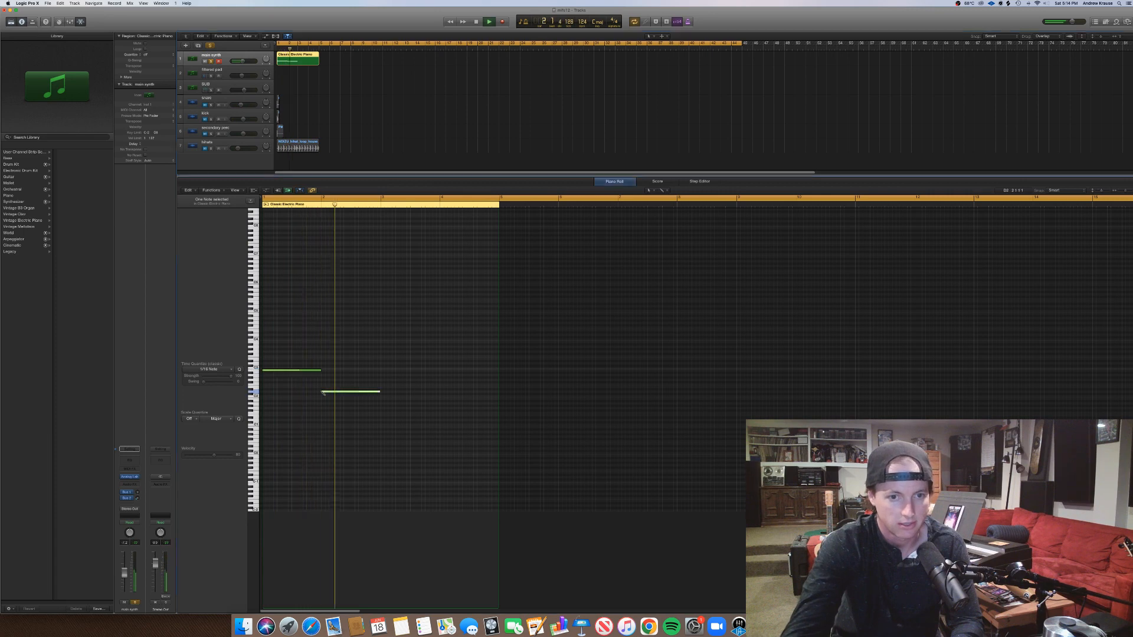
{"action": "left_click", "coordinate": [386, 375]}
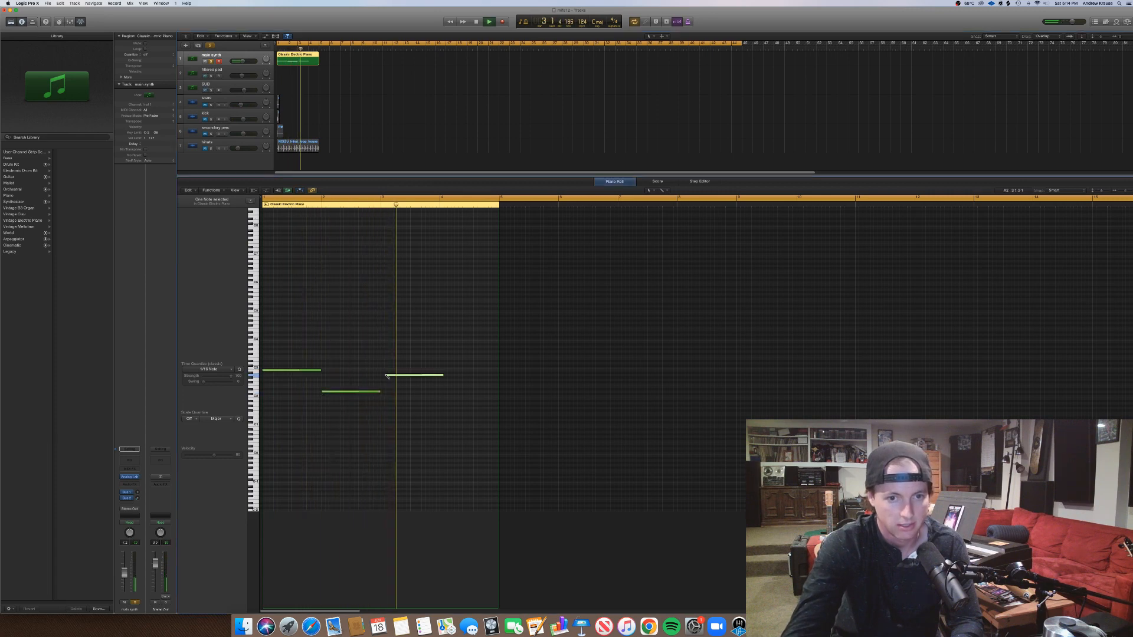
{"action": "left_click_drag", "start_coordinate": [397, 376], "coordinate": [393, 377]}
{"action": "key", "text": "space"}
{"action": "key", "text": "space"}
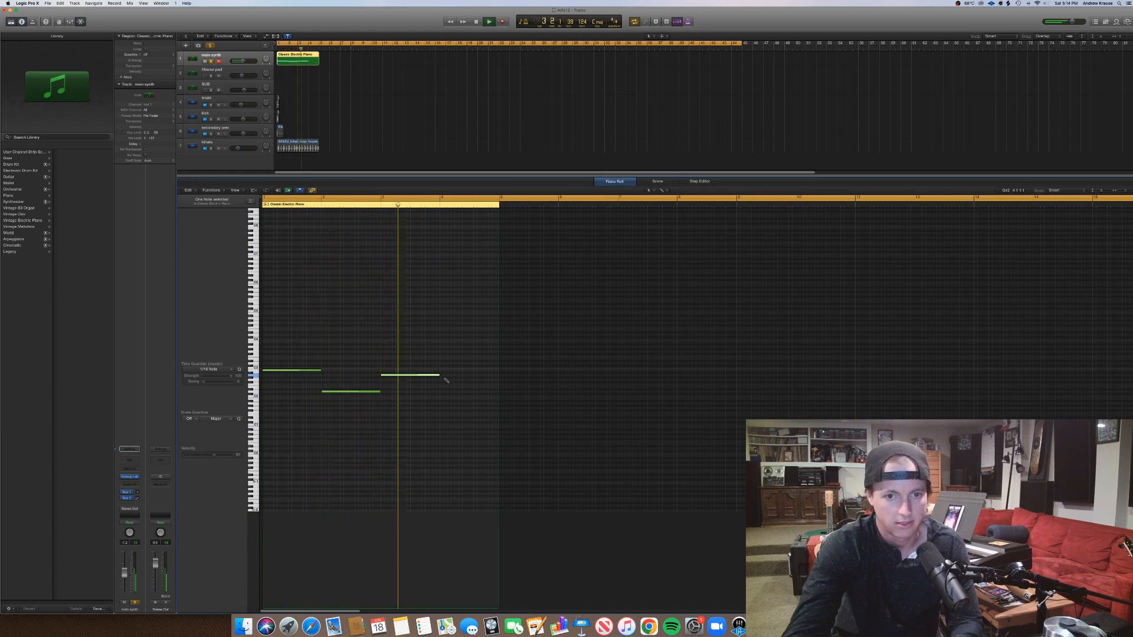
{"action": "mouse_move", "coordinate": [443, 384]}
{"action": "left_mouse_down"}
{"action": "mouse_move", "coordinate": [420, 384]}
{"action": "mouse_move", "coordinate": [488, 390]}
{"action": "left_mouse_up"}
{"action": "key", "text": "space"}
{"action": "left_click", "coordinate": [478, 388]}
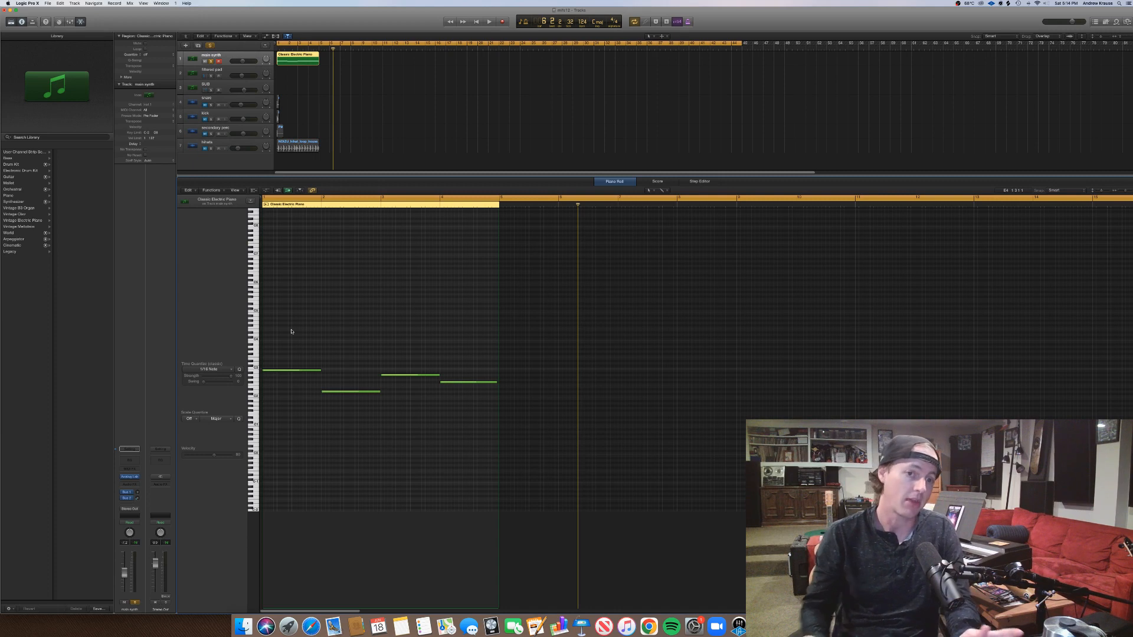
Stack three one-bar chord notes above the bass note in bar 1 and play the chord.
{"action": "left_click", "coordinate": [464, 382]}
{"action": "left_click", "coordinate": [461, 350]}
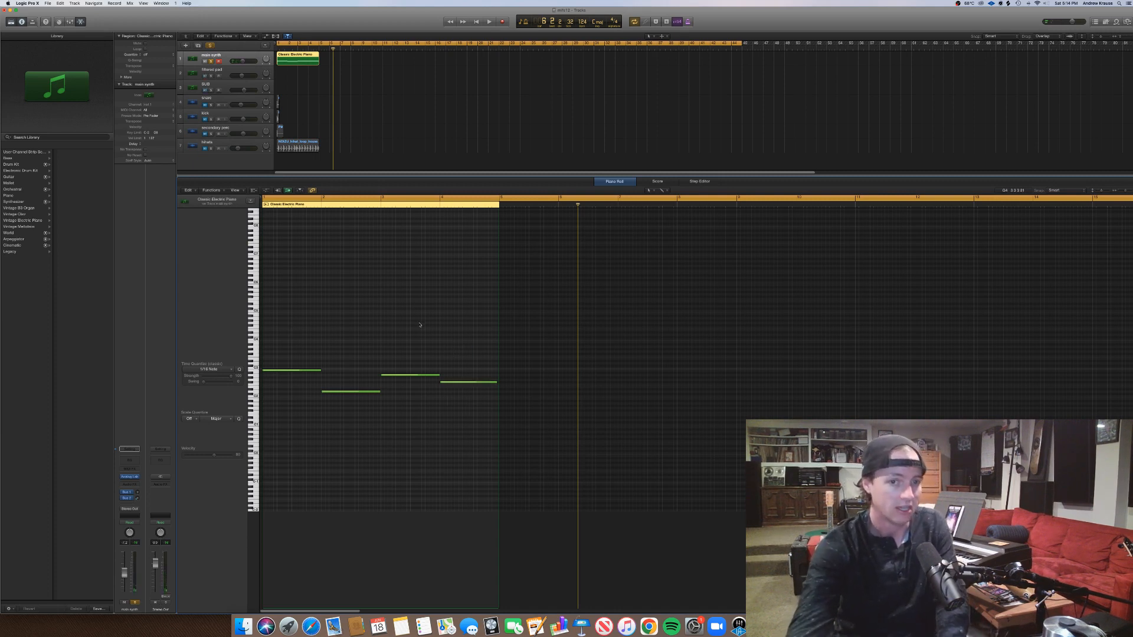
{"action": "left_click", "coordinate": [281, 370]}
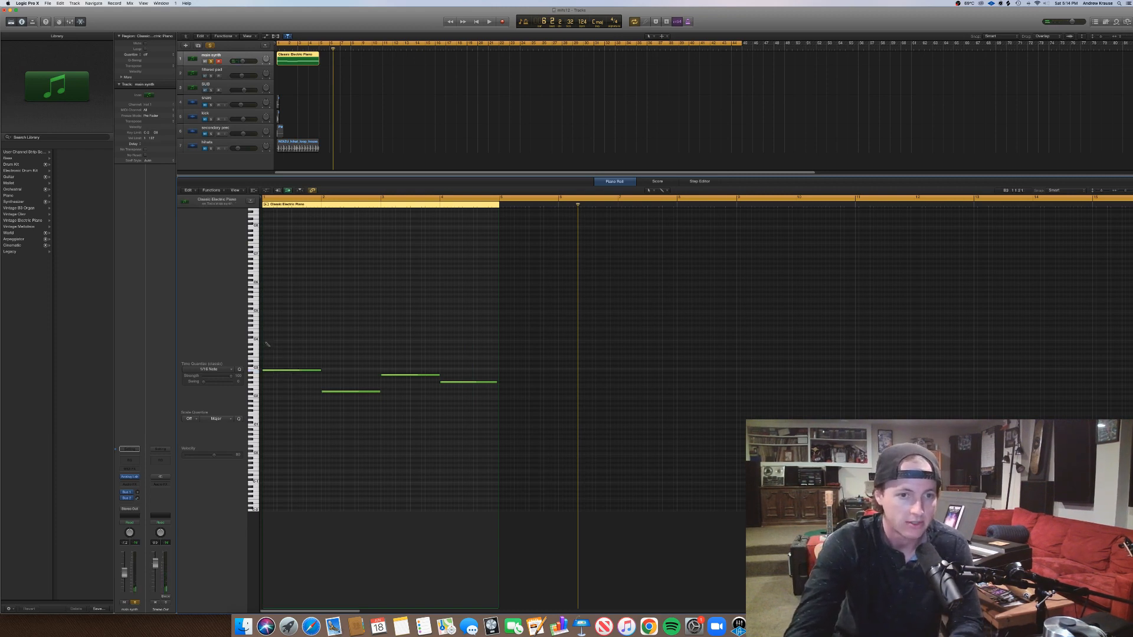
{"action": "left_click_drag", "start_coordinate": [270, 343], "coordinate": [267, 355]}
{"action": "key", "text": "space"}
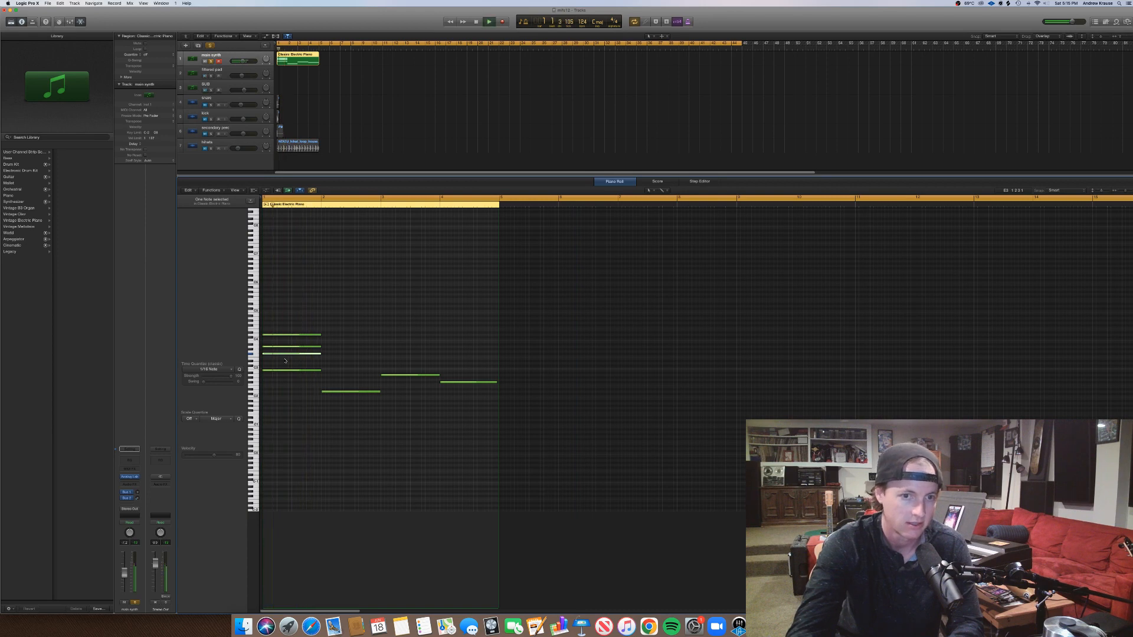
Stack three chord notes above the bass note in bar 2, aligned to the bar, and listen to the change.
{"action": "left_click", "coordinate": [323, 336], "text": "super"}
{"action": "left_click_drag", "start_coordinate": [328, 337], "coordinate": [326, 355]}
{"action": "left_click", "coordinate": [325, 354]}
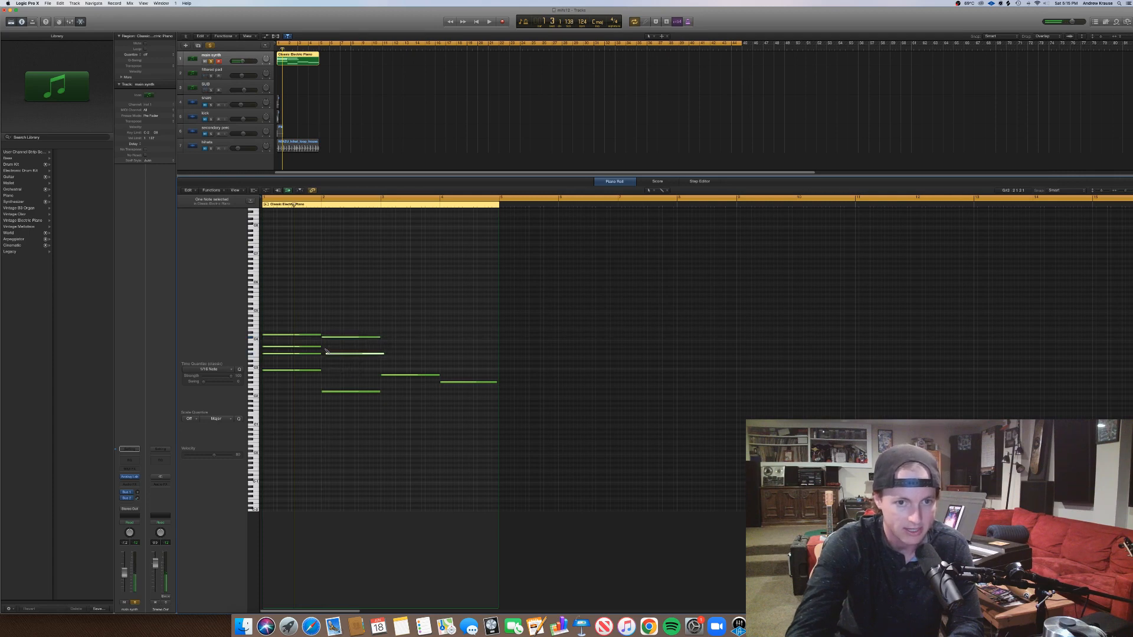
{"action": "left_click_drag", "start_coordinate": [325, 354], "coordinate": [322, 353]}
{"action": "left_click", "coordinate": [324, 347], "text": "super"}
{"action": "key", "text": "space"}
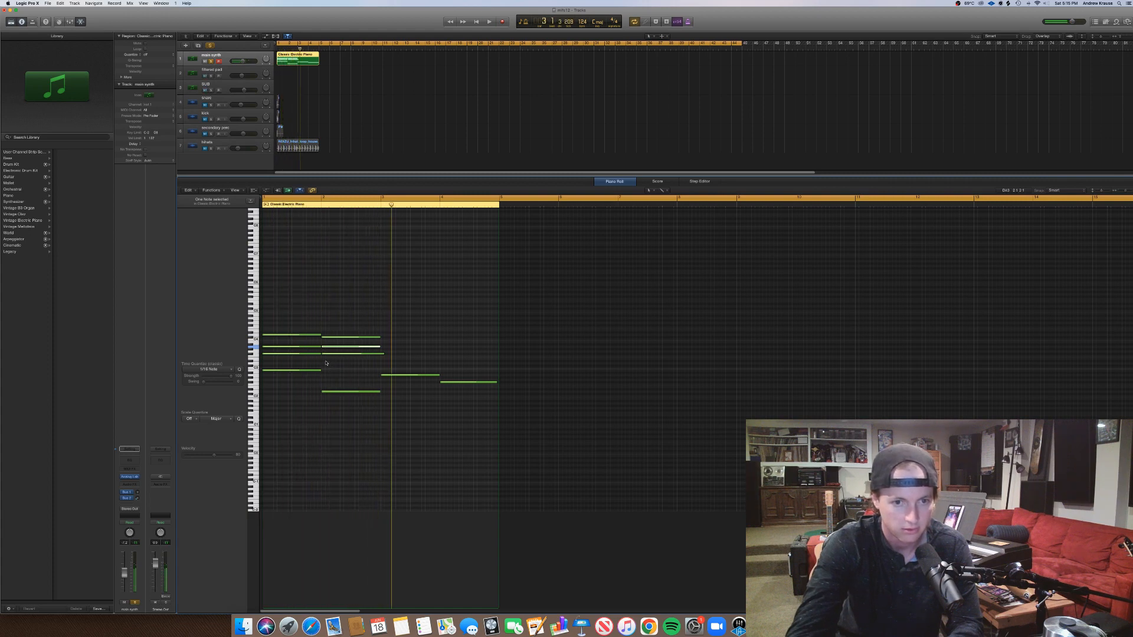
{"action": "left_click", "coordinate": [394, 363]}
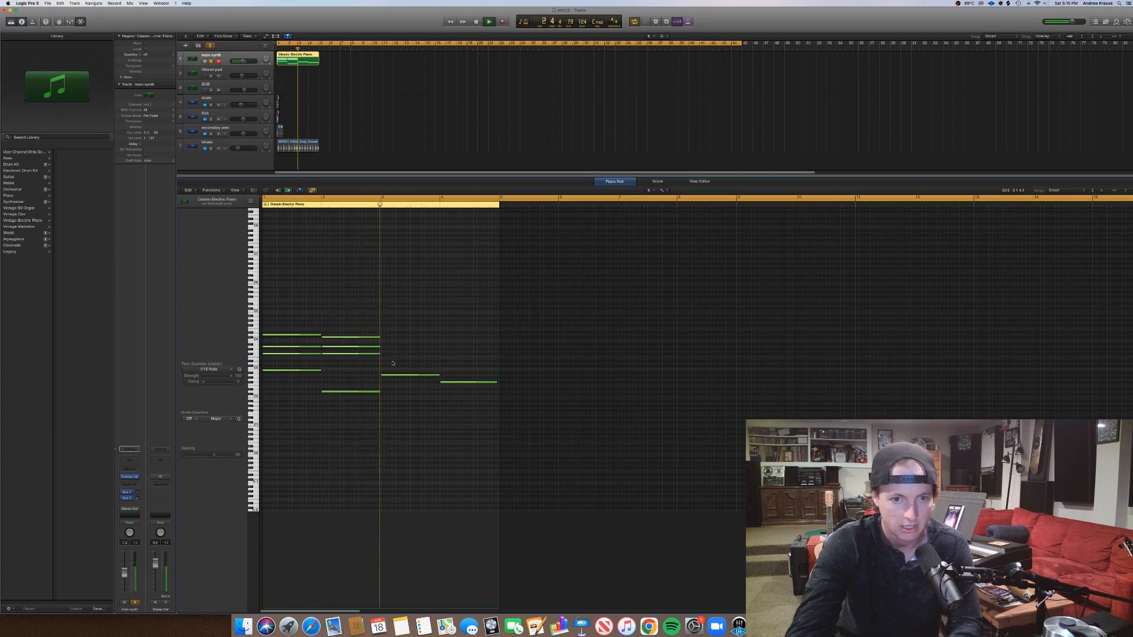
{"action": "key", "text": "space"}
Extend bar 2's lowest chord note into bar 3 and trim the upper two chord notes slightly before bar 3.
{"action": "scroll", "coordinate": [382, 373], "scroll_direction": "up", "scroll_amount": 3}
{"action": "scroll", "coordinate": [381, 374], "scroll_direction": "left", "scroll_amount": 3}
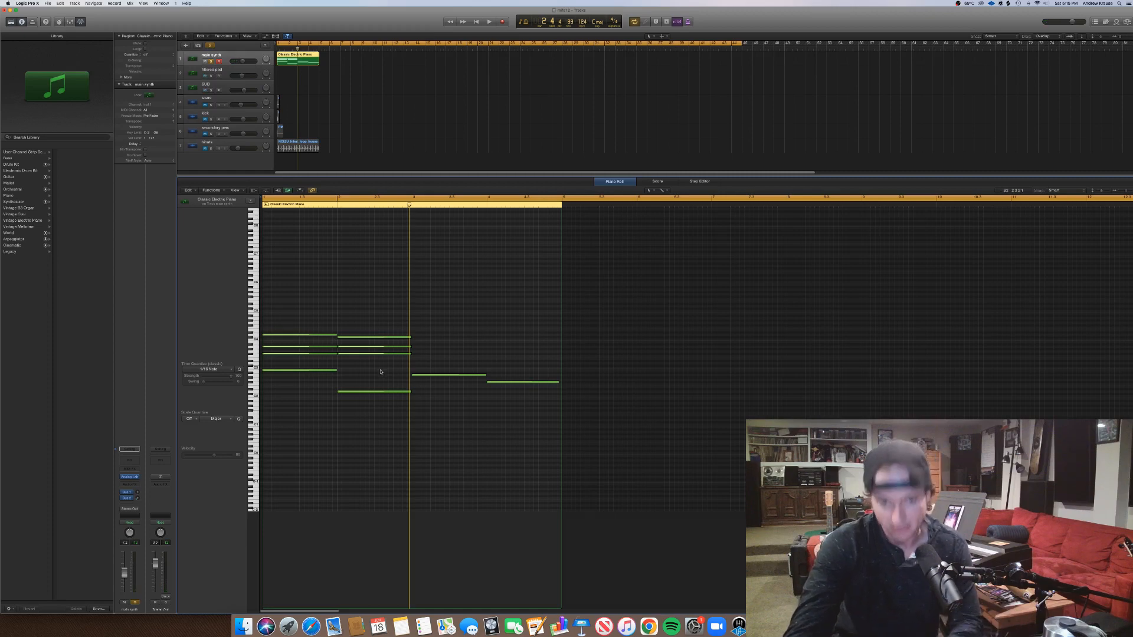
{"action": "scroll", "coordinate": [380, 373], "scroll_direction": "right", "scroll_amount": 1}
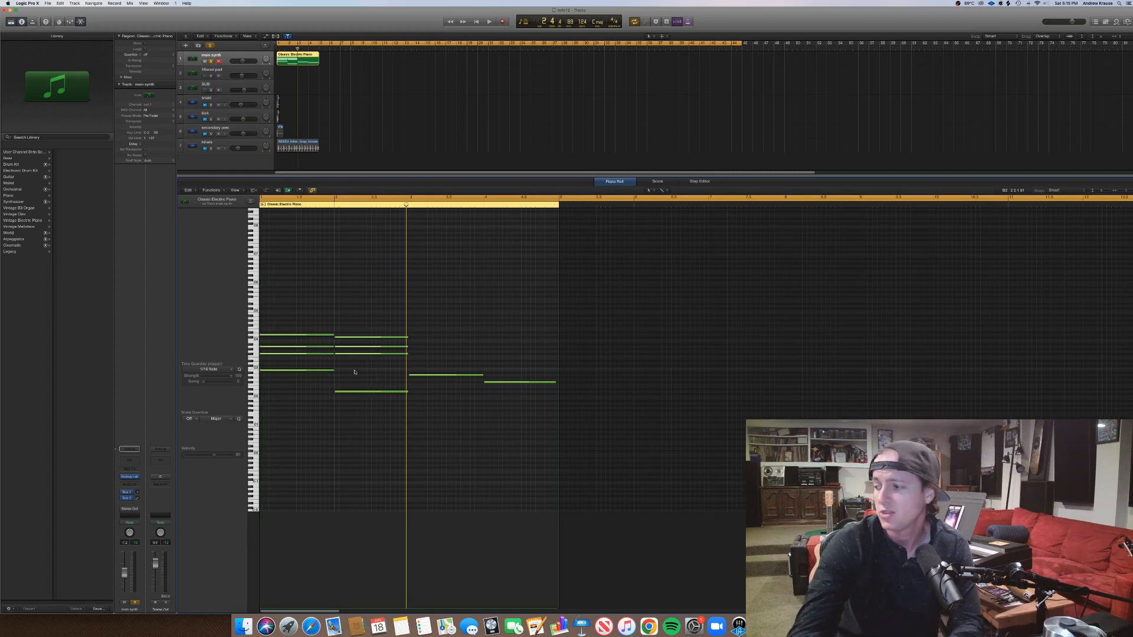
{"action": "scroll", "coordinate": [353, 371], "scroll_direction": "left", "scroll_amount": 1}
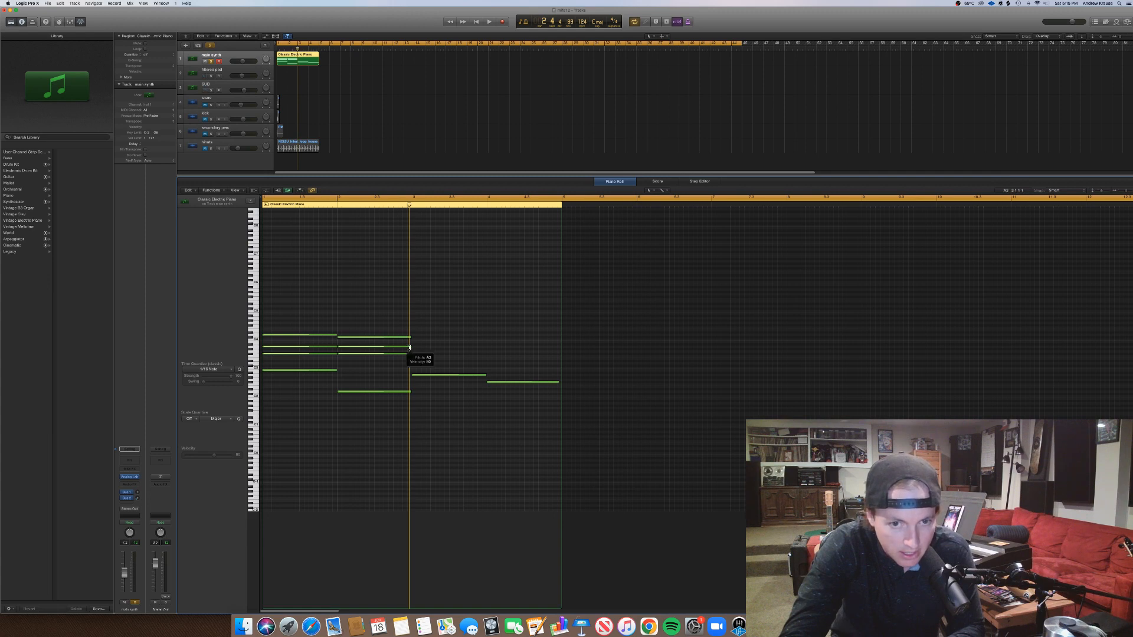
{"action": "left_click", "coordinate": [419, 376]}
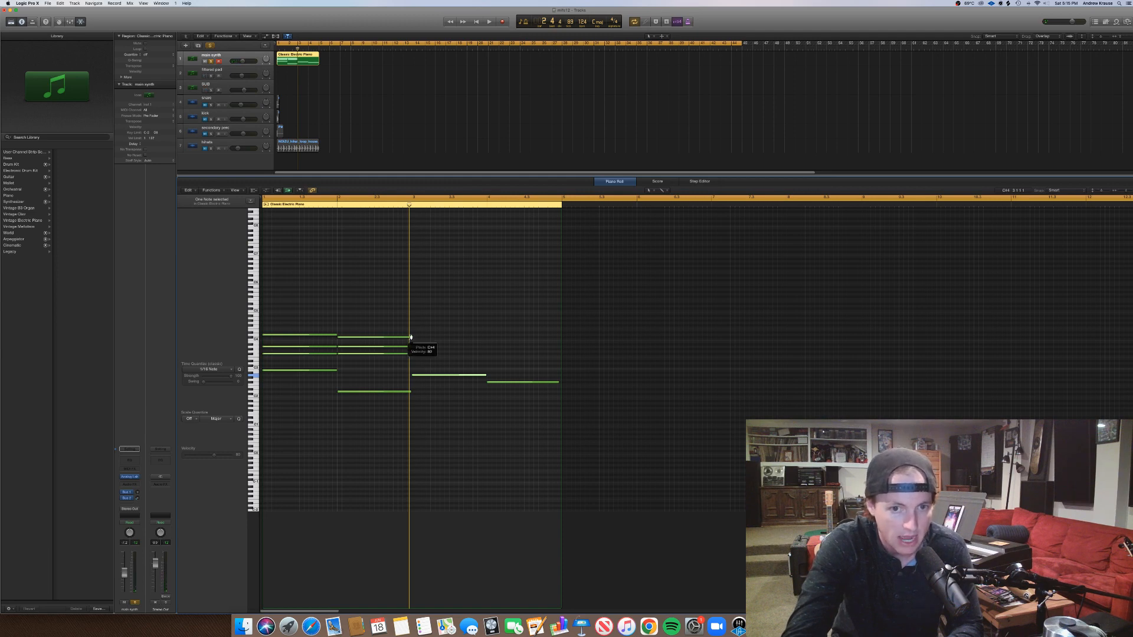
{"action": "left_click_drag", "start_coordinate": [411, 338], "coordinate": [484, 364]}
{"action": "left_click", "coordinate": [419, 356]}
{"action": "left_click", "coordinate": [380, 335]}
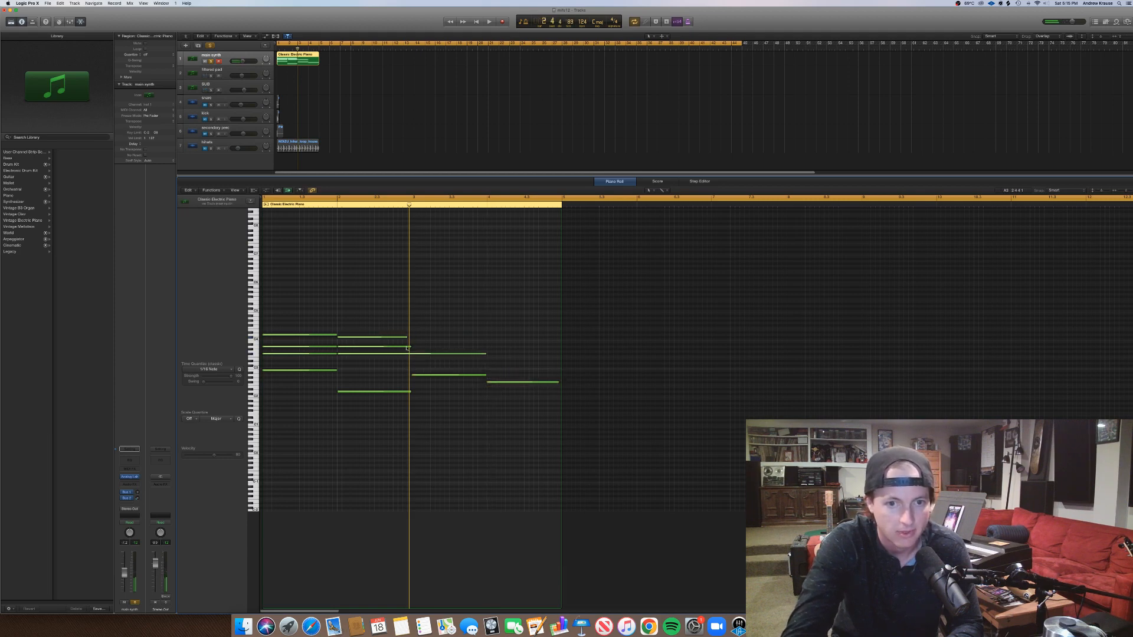
{"action": "left_click_drag", "start_coordinate": [411, 347], "coordinate": [407, 347]}
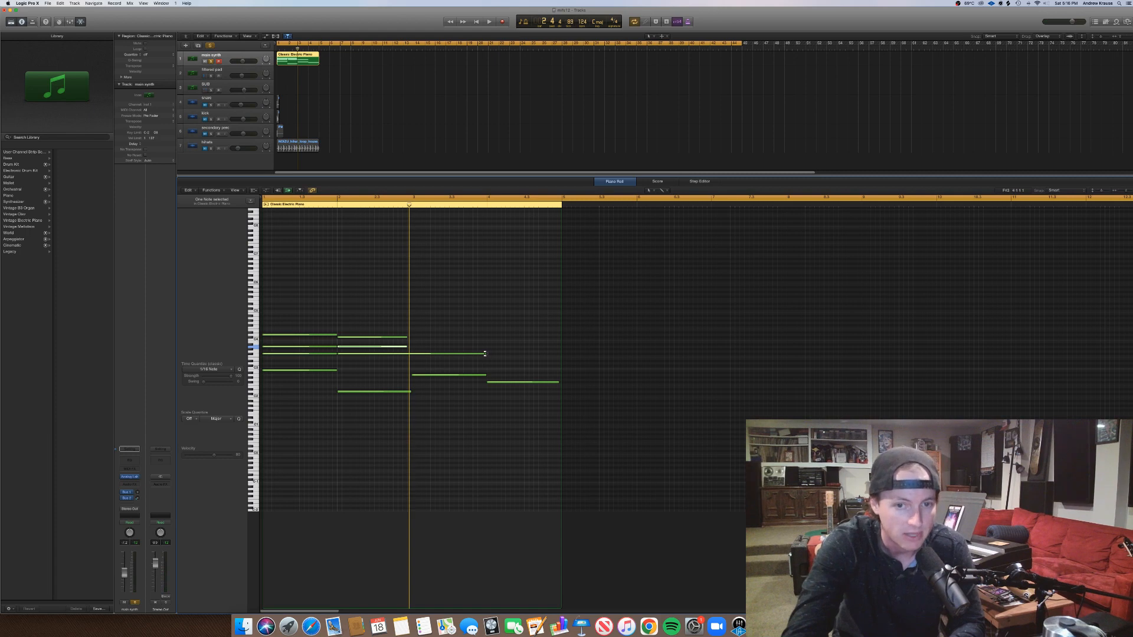
Shorten the held note to about one beat into bar 3 and fill the rest of the bar with a slightly lower note.
{"action": "mouse_move", "coordinate": [485, 353]}
{"action": "left_mouse_down"}
{"action": "mouse_move", "coordinate": [449, 354]}
{"action": "mouse_move", "coordinate": [466, 364]}
{"action": "left_mouse_up"}
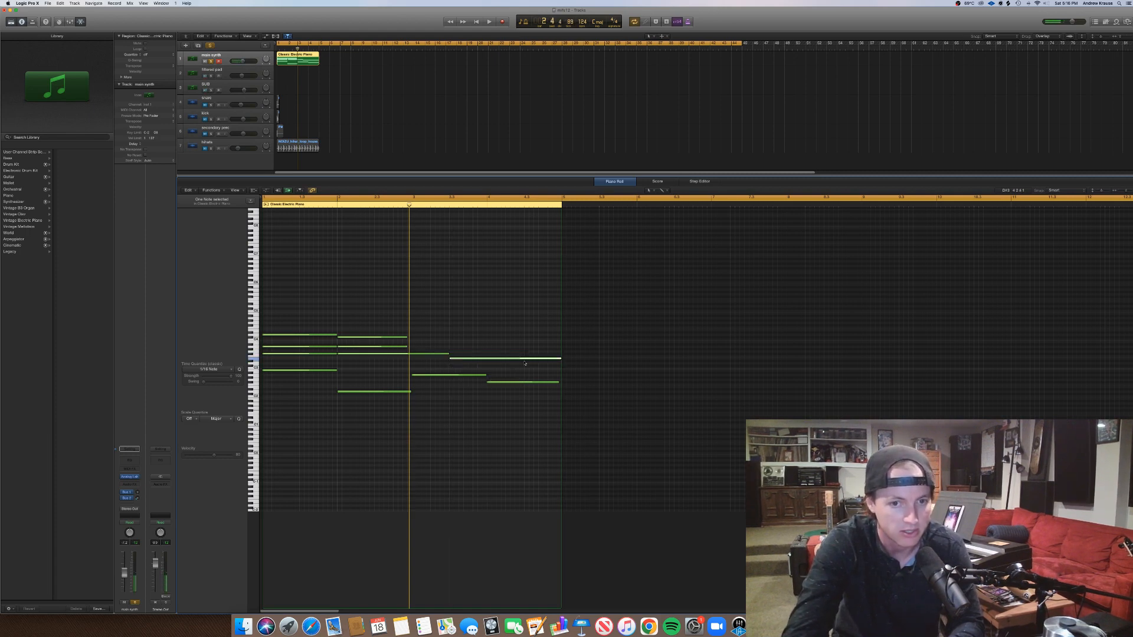
{"action": "left_click_drag", "start_coordinate": [561, 357], "coordinate": [486, 358]}
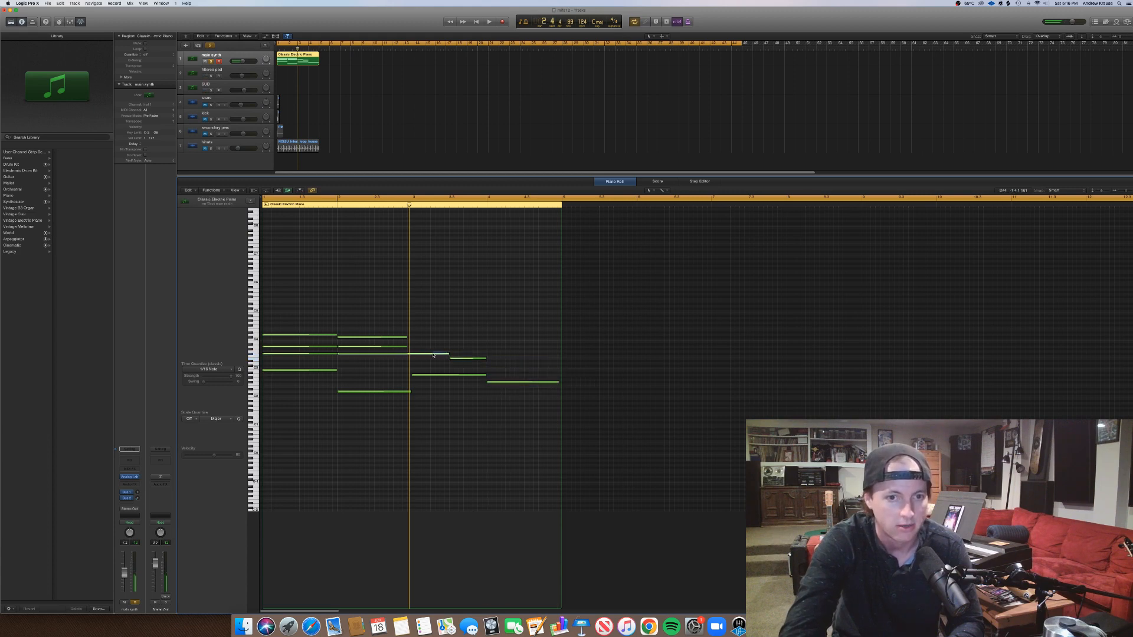
{"action": "left_click_drag", "start_coordinate": [448, 352], "coordinate": [426, 354]}
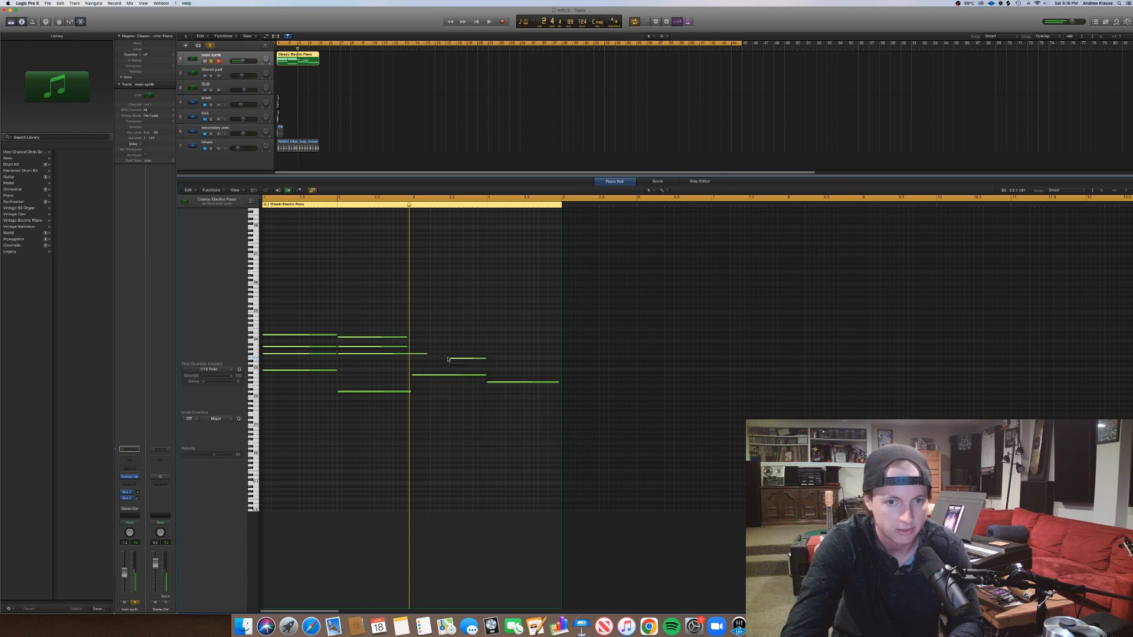
{"action": "left_click_drag", "start_coordinate": [451, 357], "coordinate": [415, 353]}
Complete the bar 3 chord by extending the top note through the bar and adding a one-bar A3 note.
{"action": "key", "text": "space"}
{"action": "left_click", "coordinate": [417, 348]}
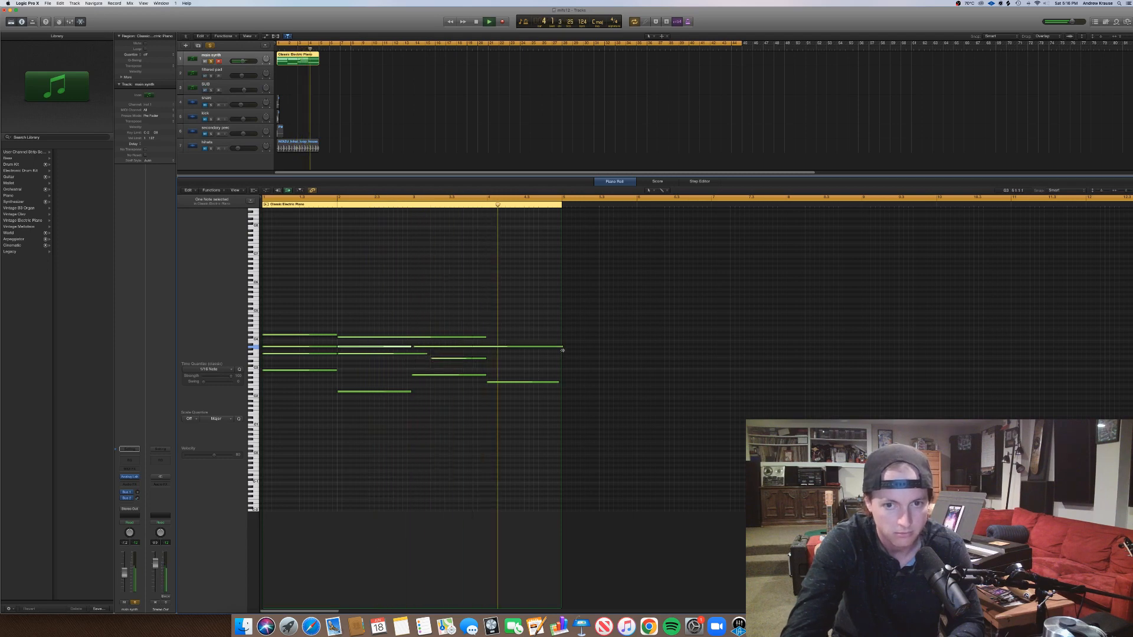
{"action": "left_click_drag", "start_coordinate": [560, 346], "coordinate": [487, 347]}
{"action": "key", "text": "space"}
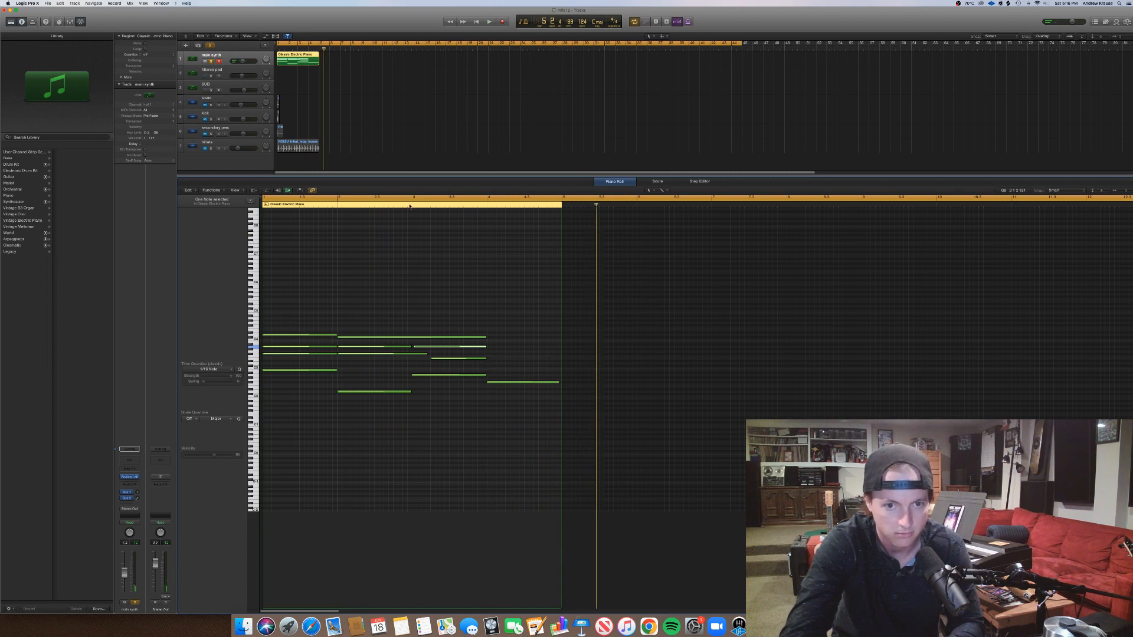
Listen from bar 3, add three one-bar chord notes above the bass note in bar 4, and play the progression.
{"action": "left_click", "coordinate": [410, 204]}
{"action": "key", "text": "space"}
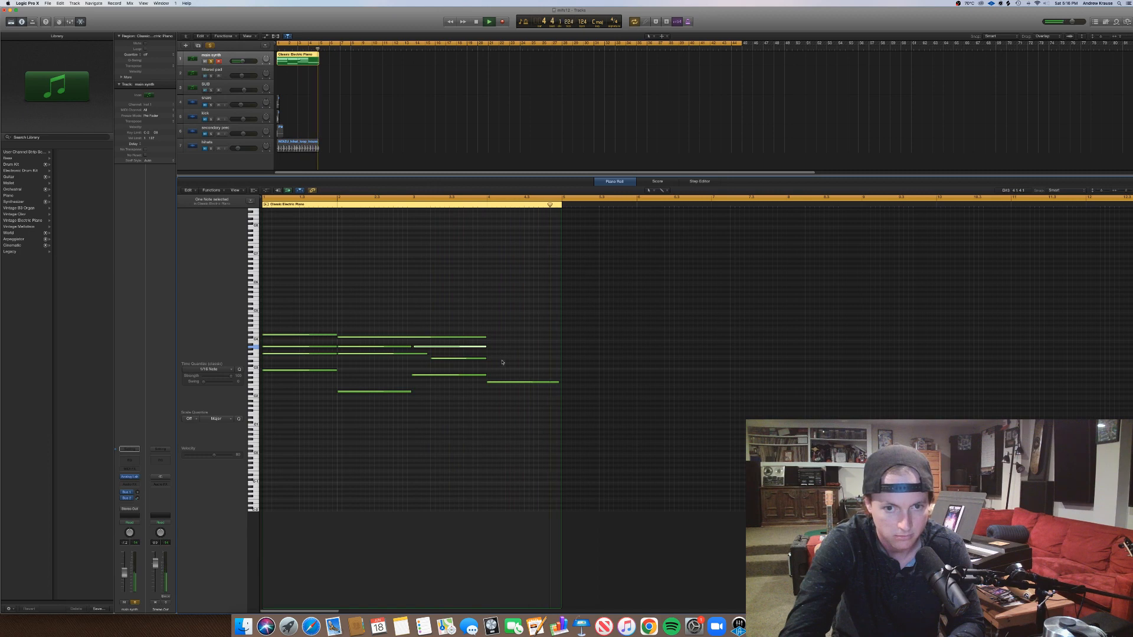
{"action": "key", "text": "space"}
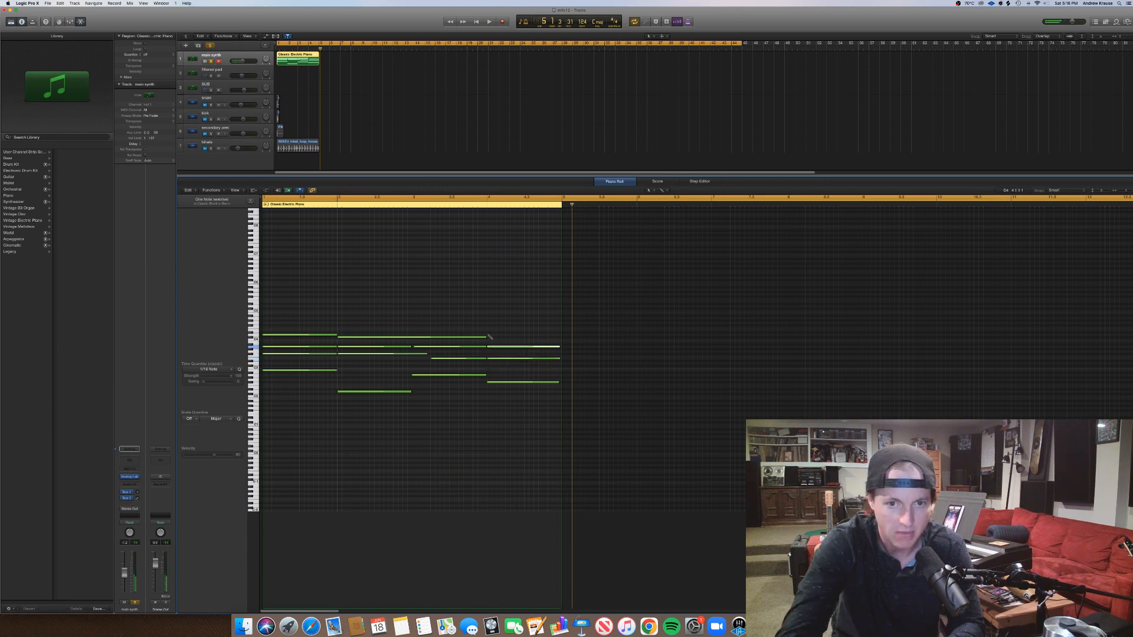
{"action": "key", "text": "space"}
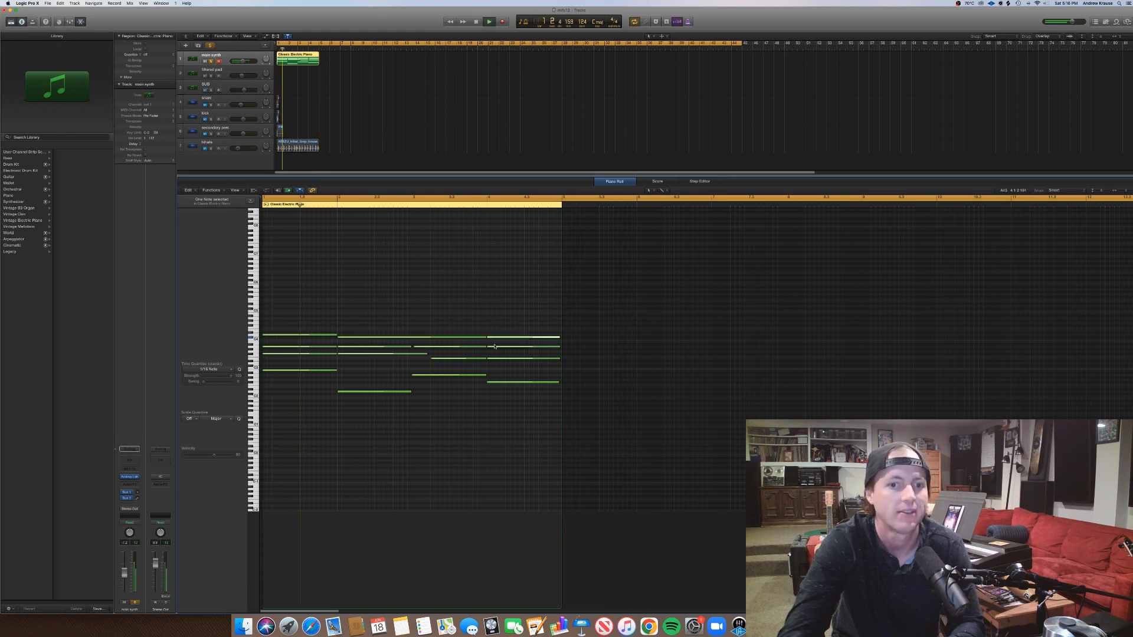
Shorten bar 4's lowest chord note to about one beat and add a lower note for the rest of the bar.
{"action": "key", "text": "super+Left"}
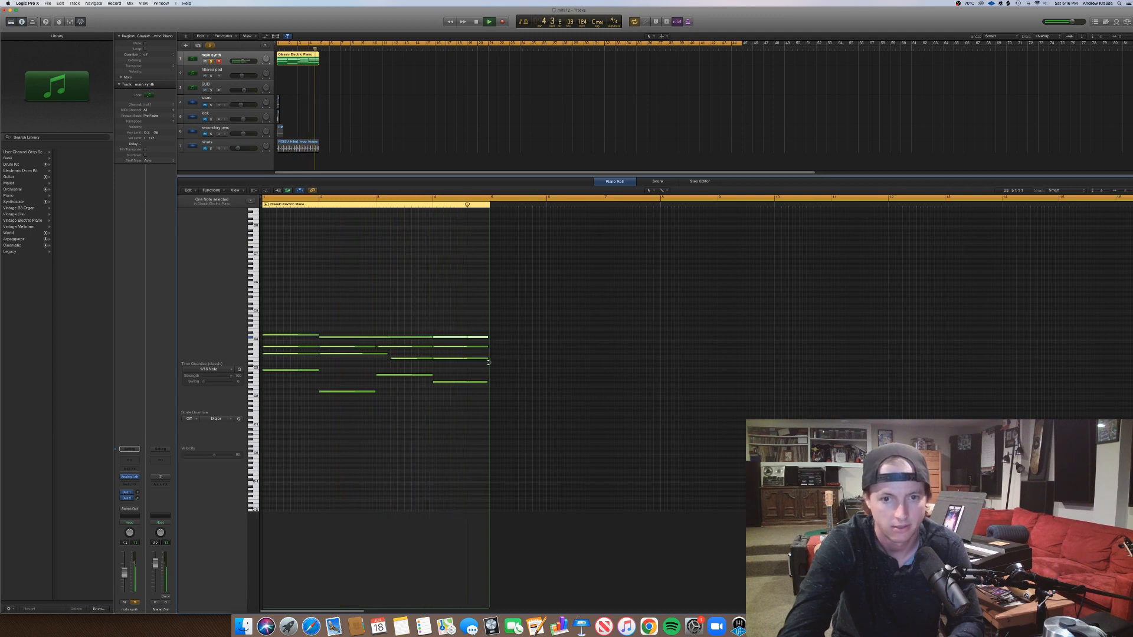
{"action": "key", "text": "space"}
{"action": "mouse_move", "coordinate": [489, 362]}
{"action": "left_mouse_down"}
{"action": "mouse_move", "coordinate": [445, 362]}
{"action": "mouse_move", "coordinate": [489, 367]}
{"action": "left_mouse_up"}
{"action": "key", "text": "space"}
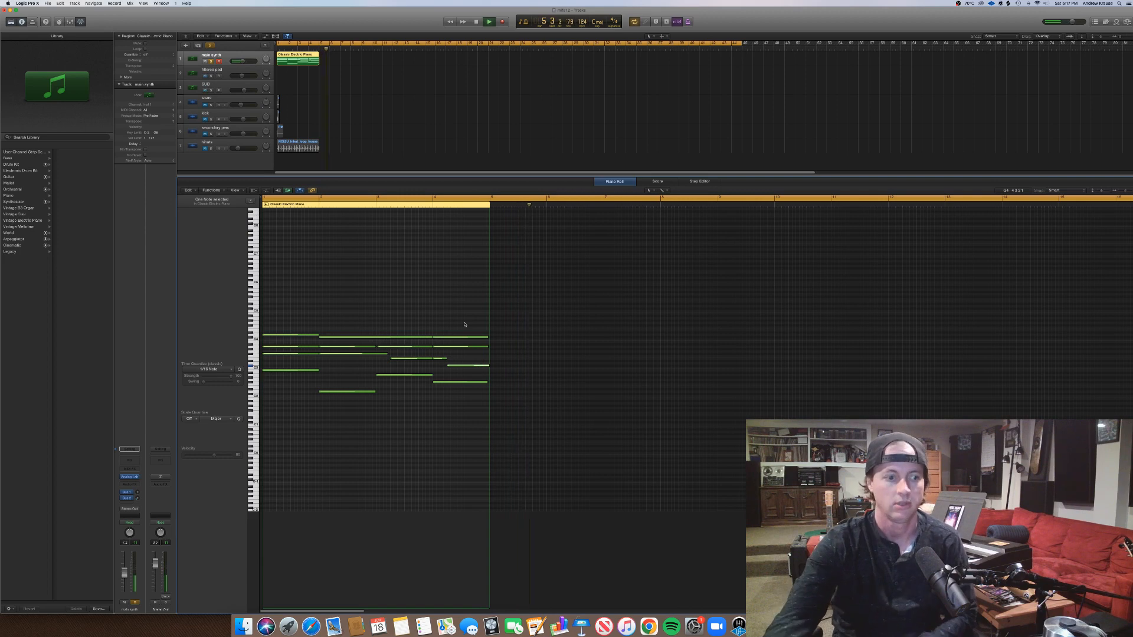
Play the four-bar chord progression from the start to check it.
{"action": "key", "text": "space"}
{"action": "key", "text": "space"}
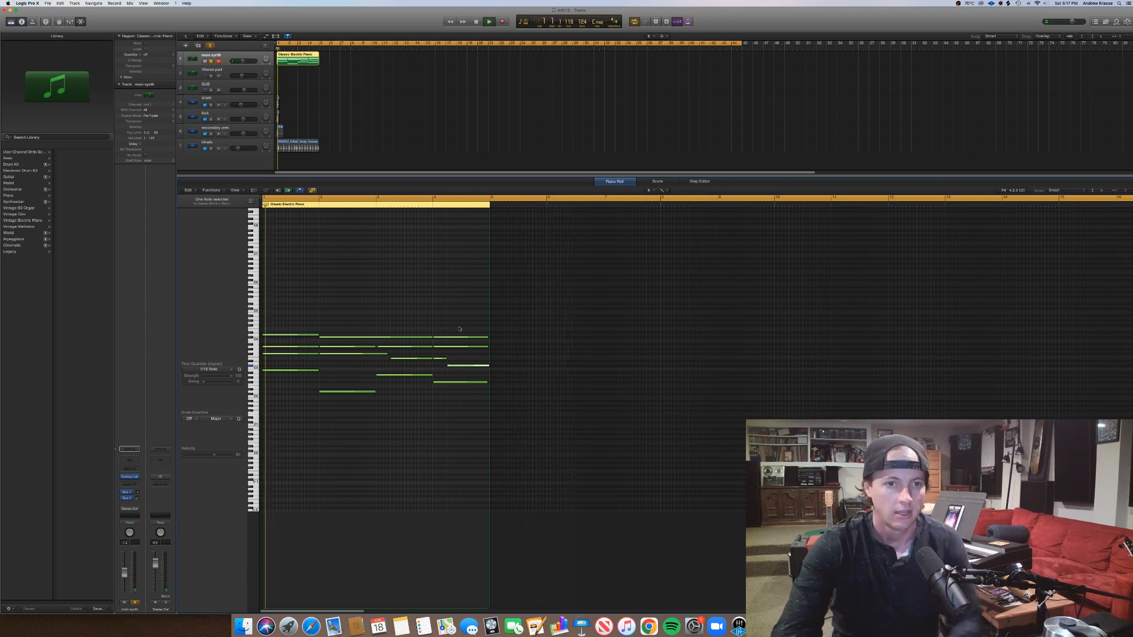
{"action": "left_click", "coordinate": [453, 318]}
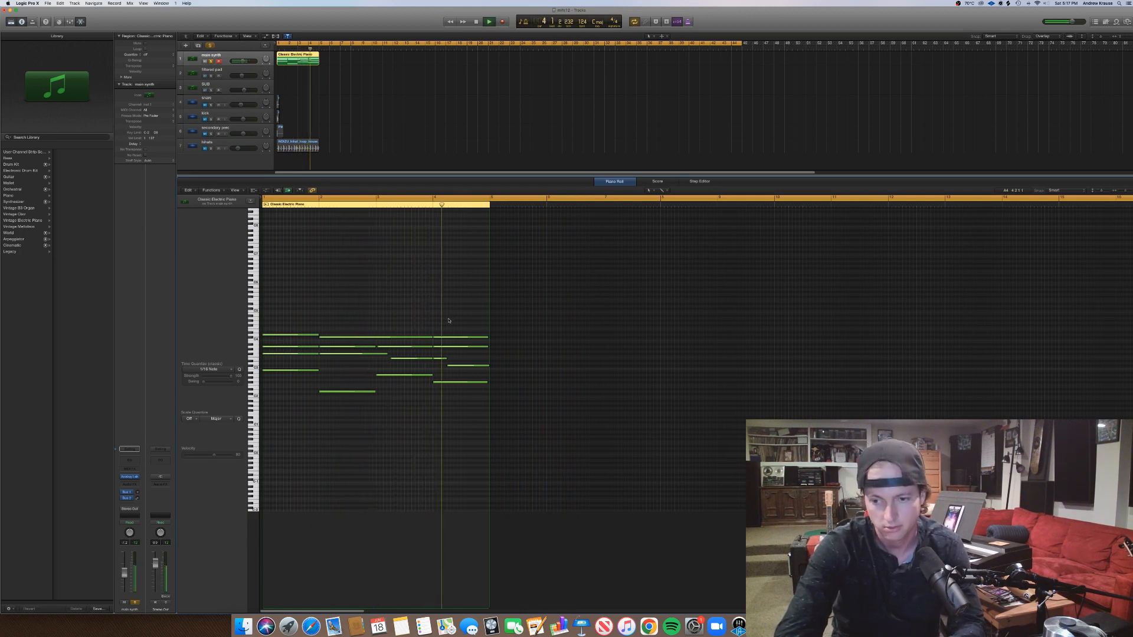
{"action": "key", "text": "space"}
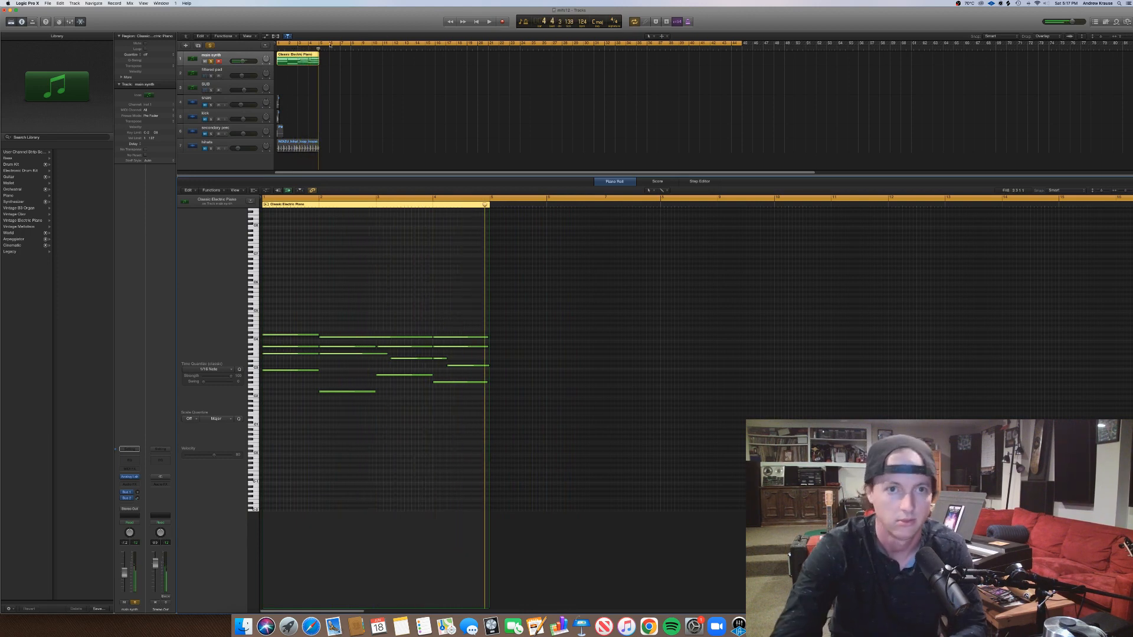
Loop the Classic Electric Piano region on the main synth track up to bar 17.
{"action": "left_click_drag", "start_coordinate": [318, 54], "coordinate": [451, 76]}
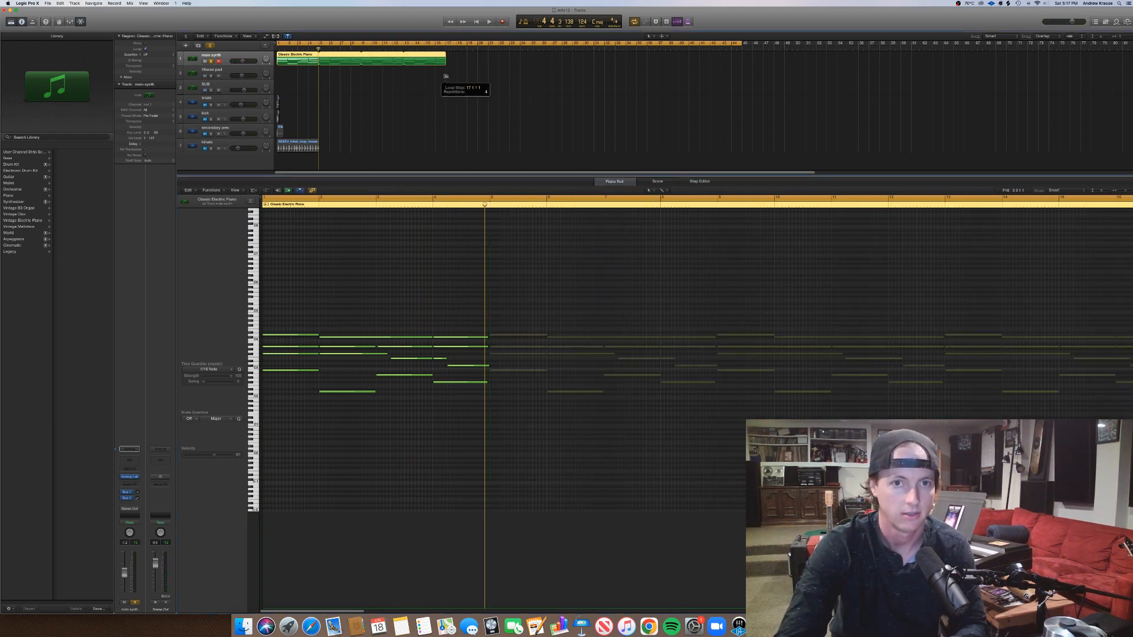
{"action": "left_click", "coordinate": [448, 82]}
{"action": "left_click", "coordinate": [242, 58]}
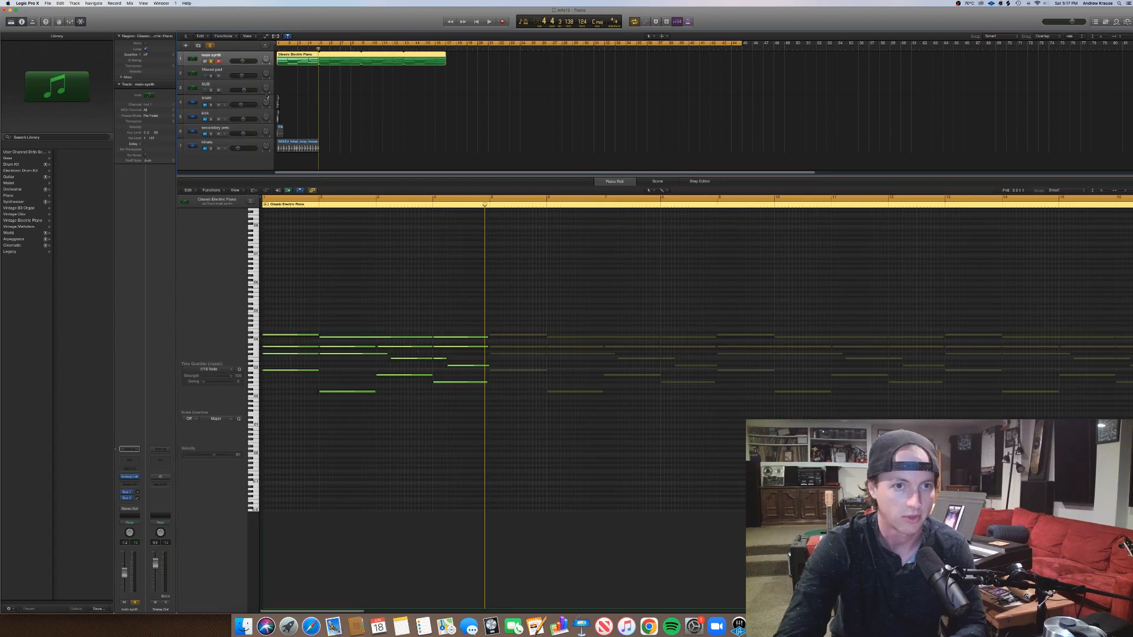
Create a four-bar region at bar 5 on the SUB track and add a one-bar bass note in bar 5.
{"action": "right_click", "coordinate": [283, 85]}
{"action": "left_click", "coordinate": [284, 89]}
{"action": "left_click_drag", "start_coordinate": [285, 89], "coordinate": [353, 92]}
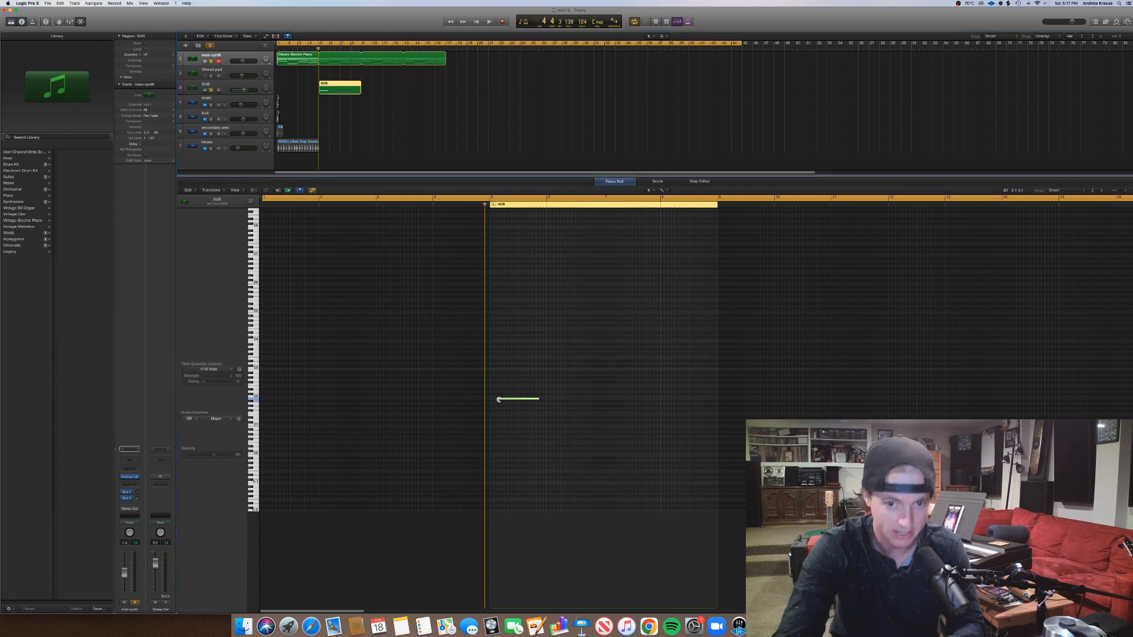
{"action": "left_click_drag", "start_coordinate": [501, 400], "coordinate": [544, 400]}
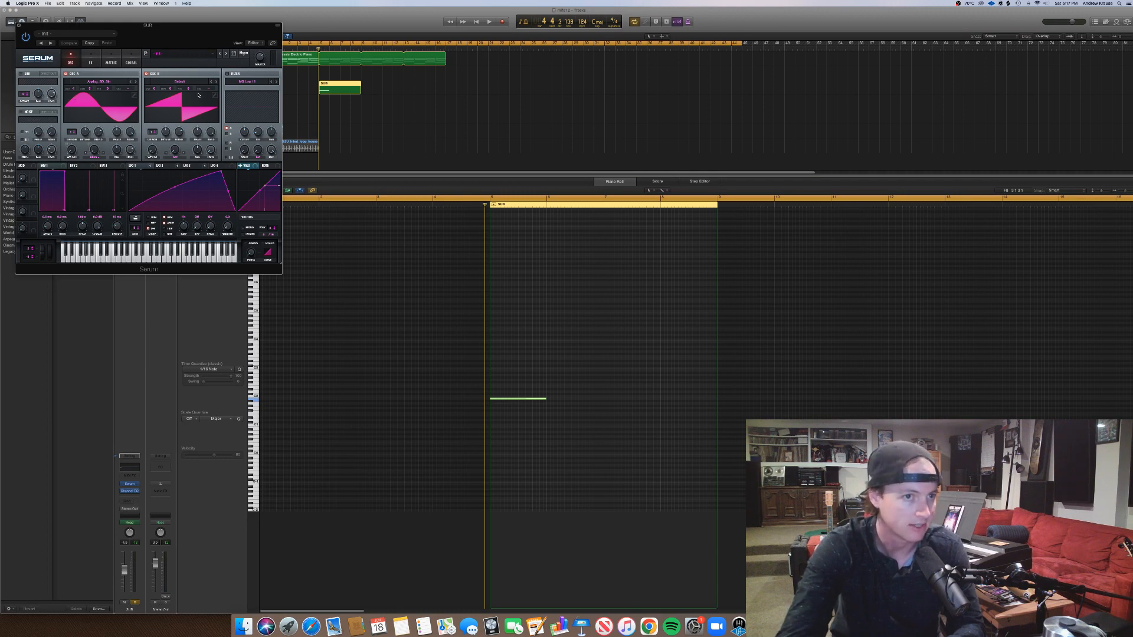
Examine the effects page of the SUB track's Serum synth and play the new bass note.
{"action": "left_click", "coordinate": [90, 59]}
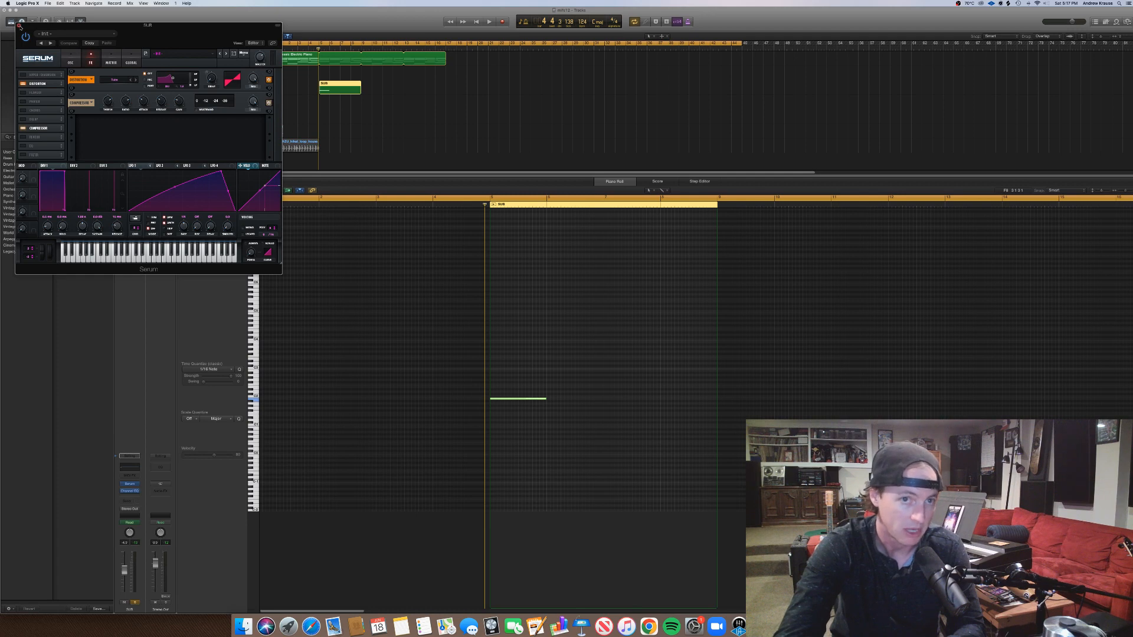
{"action": "left_click", "coordinate": [19, 26]}
{"action": "left_click", "coordinate": [323, 60]}
{"action": "key", "text": "space"}
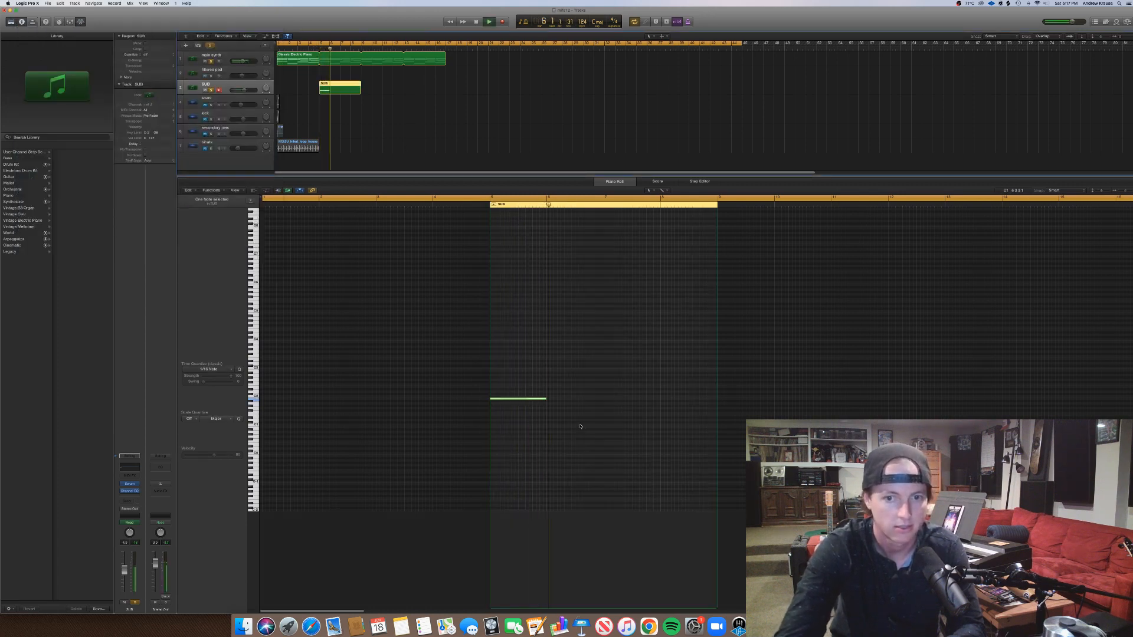
Add a second bass note at the same pitch in bar 6 and set the playback cycle to bars 5 through 8.
{"action": "left_click", "coordinate": [556, 399]}
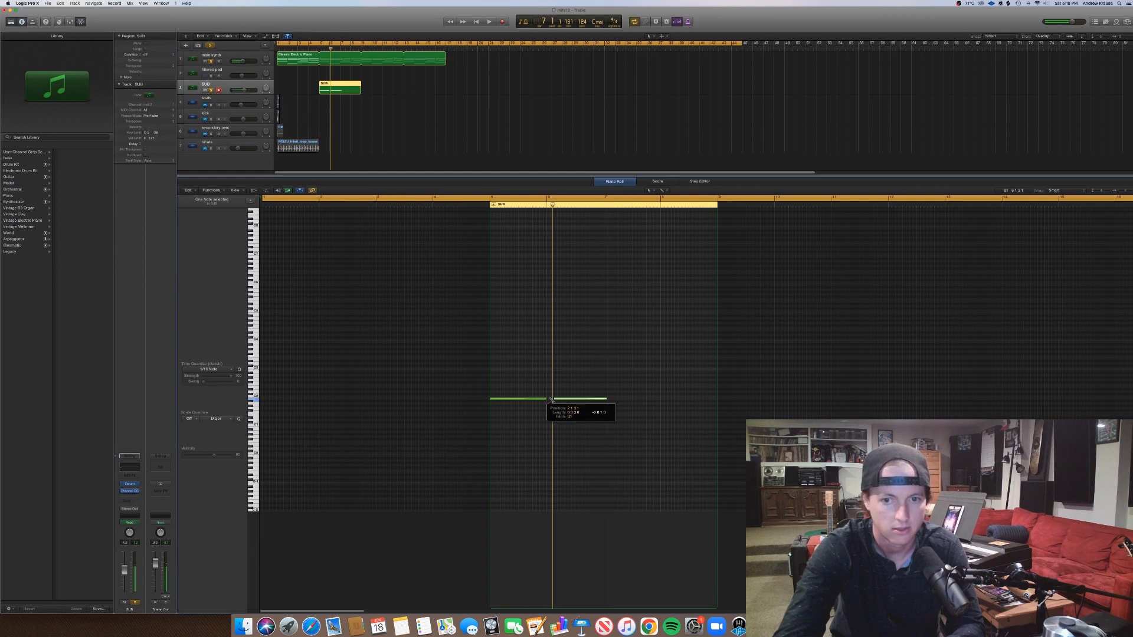
{"action": "left_click", "coordinate": [484, 205]}
{"action": "key", "text": "space"}
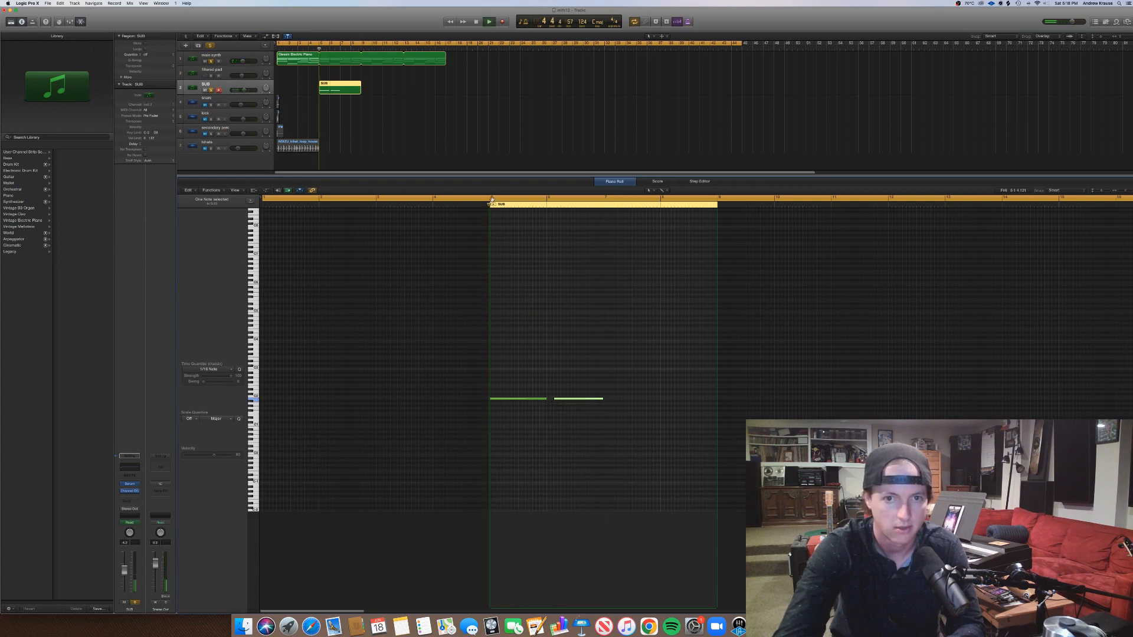
{"action": "left_click", "coordinate": [487, 198]}
{"action": "left_click_drag", "start_coordinate": [490, 197], "coordinate": [713, 222]}
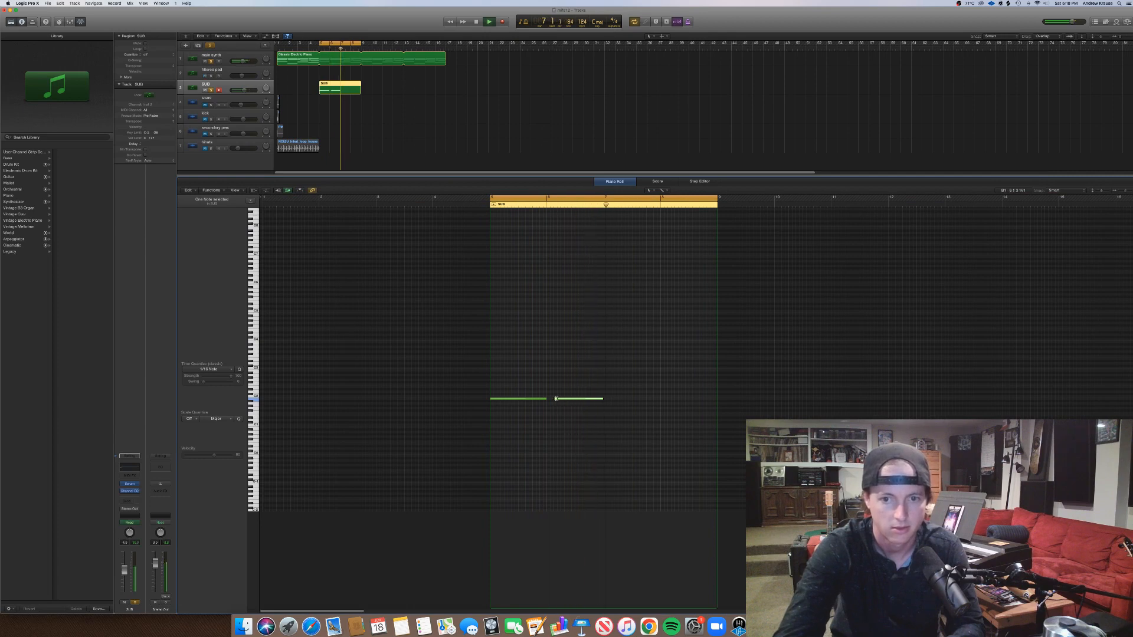
Extend the second SUB note back to the start of bar 6 and add notes in bars 7 and 8, with the last one lower.
{"action": "left_click_drag", "start_coordinate": [556, 399], "coordinate": [547, 399]}
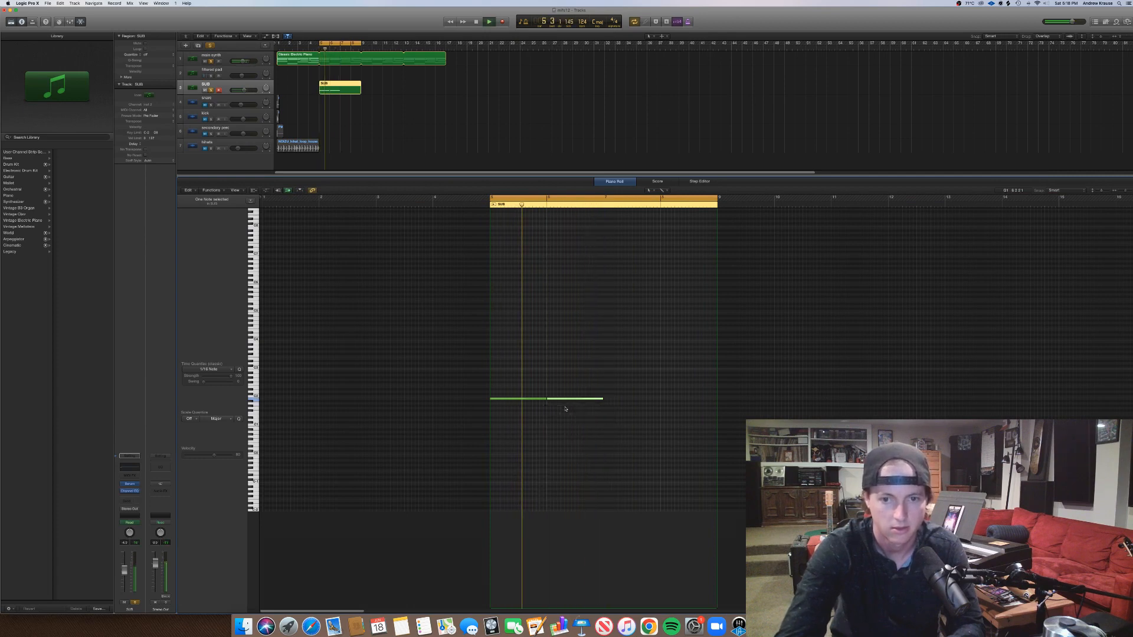
{"action": "left_click", "coordinate": [607, 399], "text": "super"}
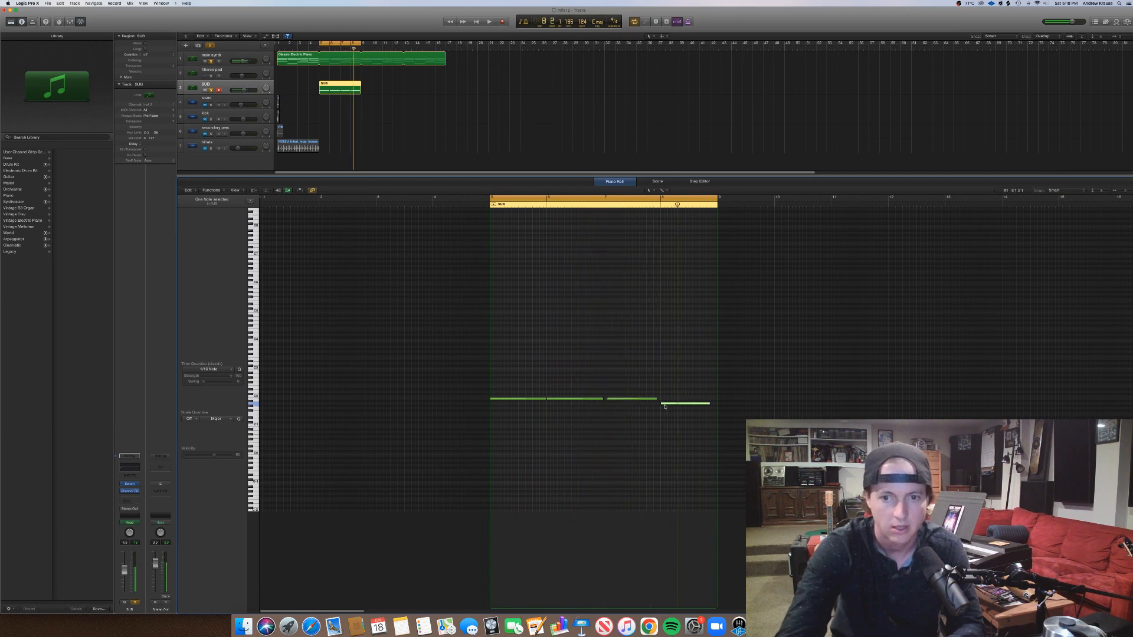
{"action": "left_click_drag", "start_coordinate": [668, 406], "coordinate": [668, 411]}
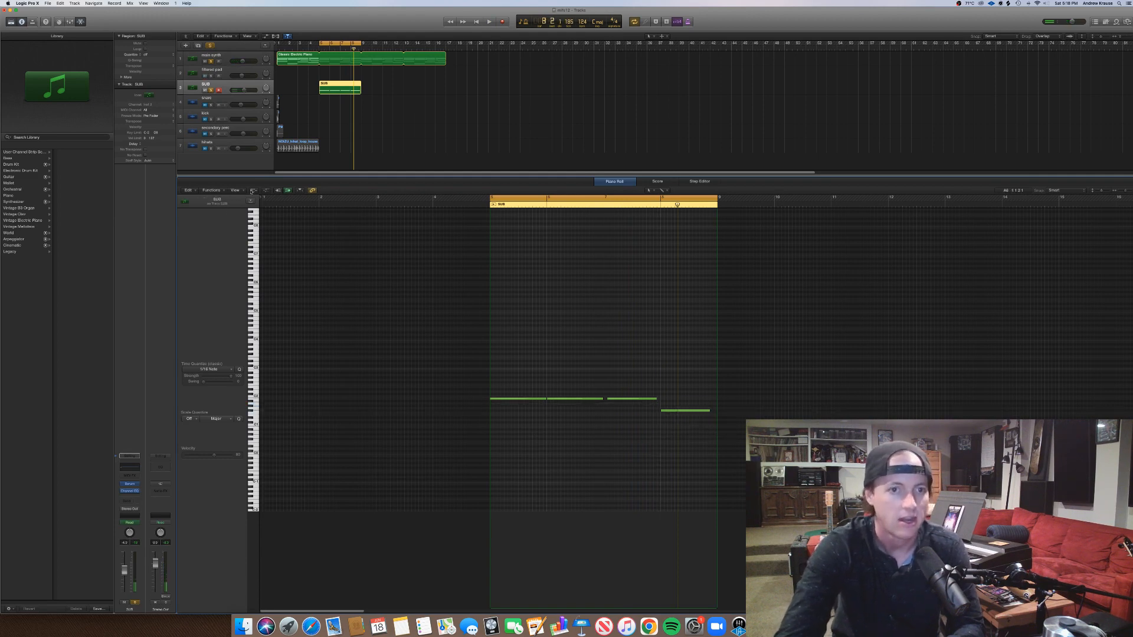
Show the controller lane beneath the SUB notes and set it to Pitch Bend.
{"action": "left_click", "coordinate": [266, 191]}
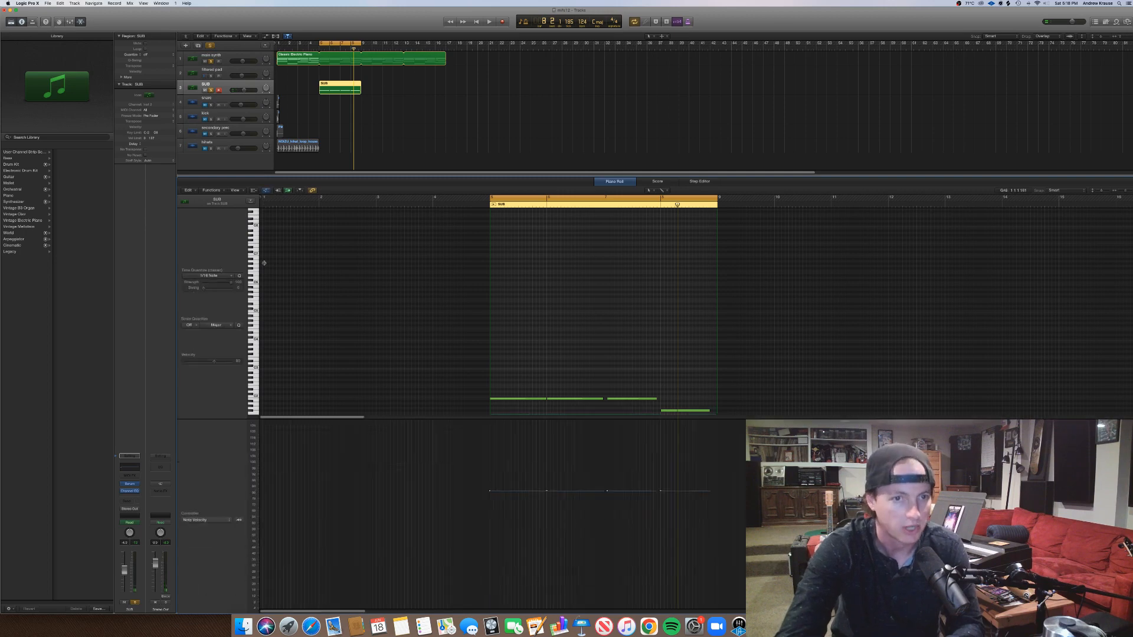
{"action": "left_click", "coordinate": [216, 517]}
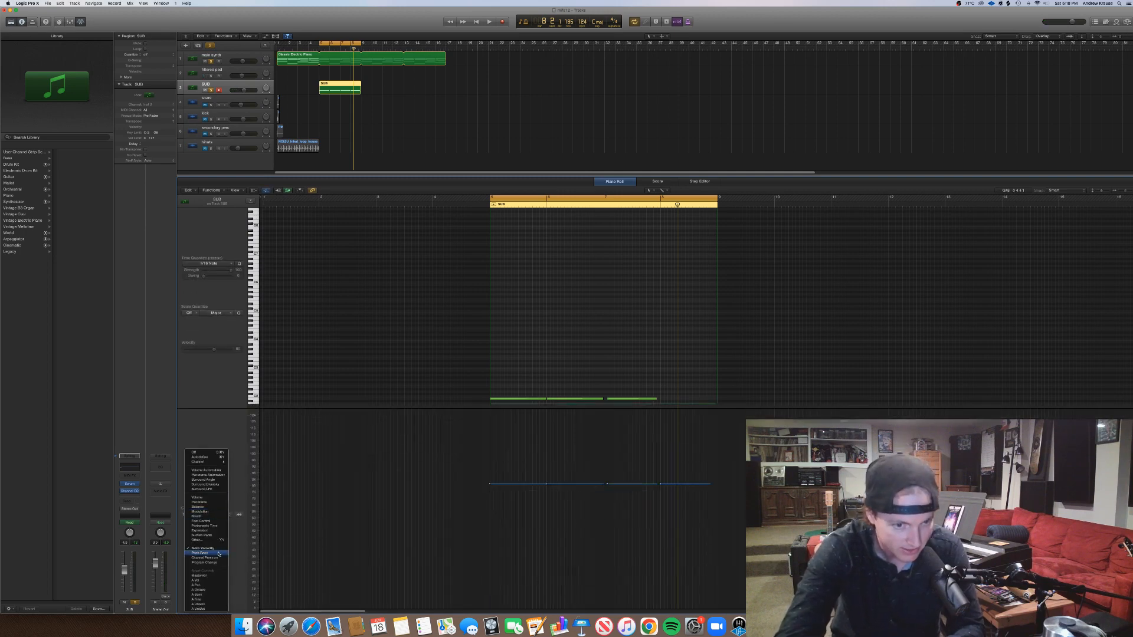
{"action": "left_click", "coordinate": [423, 523]}
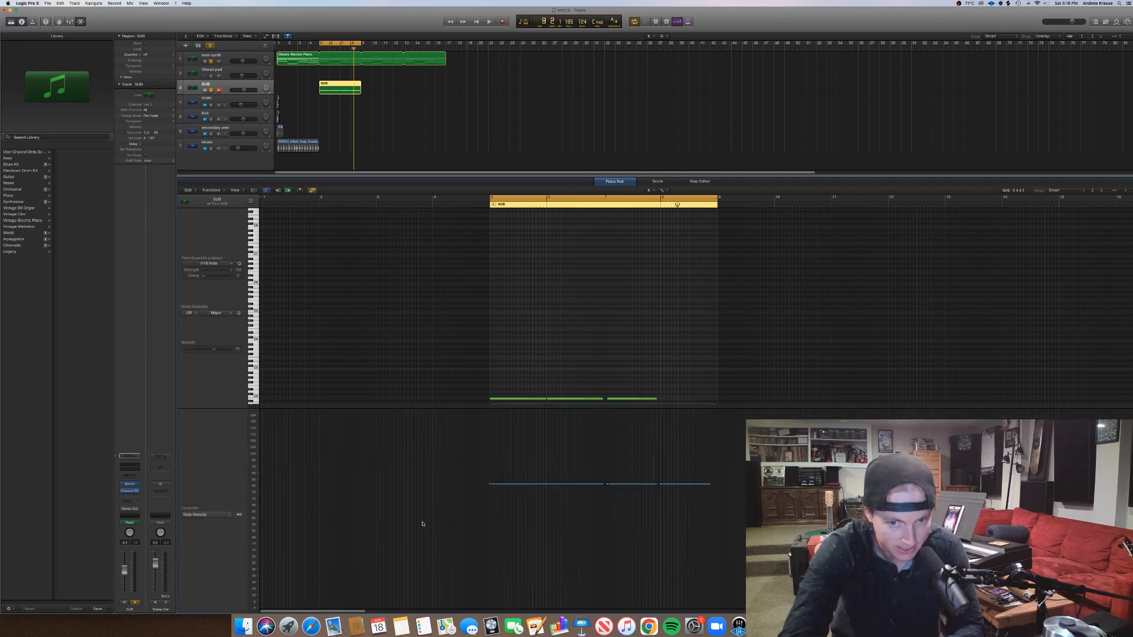
Draw a wavering pitch-bend curve across bars 5 and 6 of the SUB region and copy it over bars 7 and 8.
{"action": "left_click", "coordinate": [493, 508]}
{"action": "mouse_move", "coordinate": [492, 508]}
{"action": "left_mouse_down"}
{"action": "mouse_move", "coordinate": [513, 500]}
{"action": "mouse_move", "coordinate": [544, 512]}
{"action": "mouse_move", "coordinate": [570, 499]}
{"action": "mouse_move", "coordinate": [600, 520]}
{"action": "mouse_move", "coordinate": [601, 506]}
{"action": "left_mouse_up"}
{"action": "left_click", "coordinate": [496, 508]}
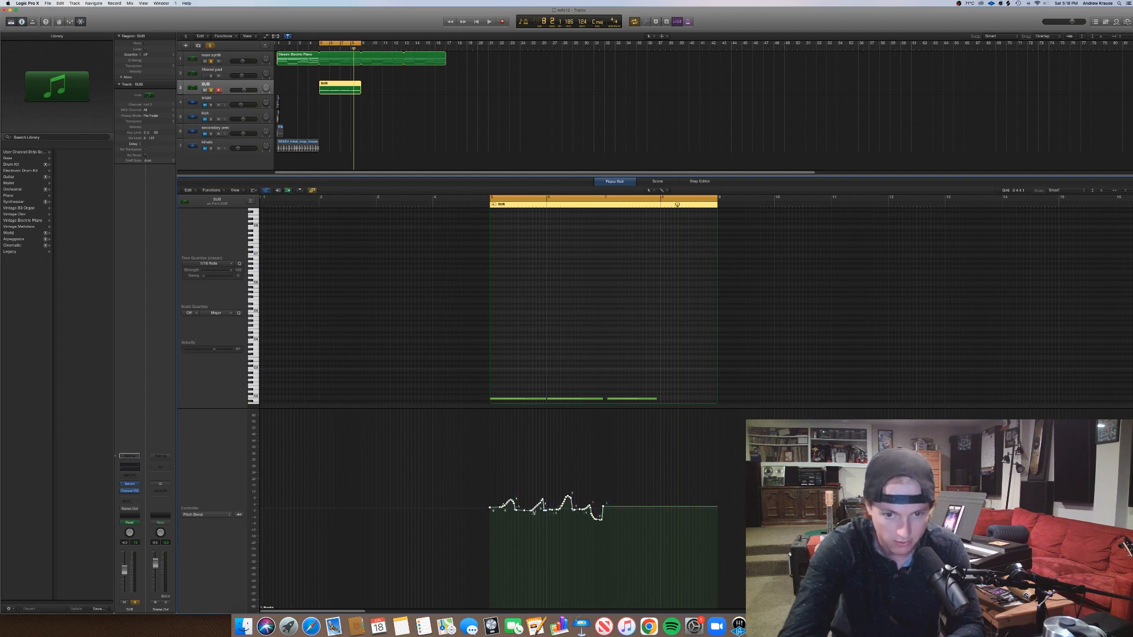
{"action": "left_click_drag", "start_coordinate": [491, 510], "coordinate": [604, 512]}
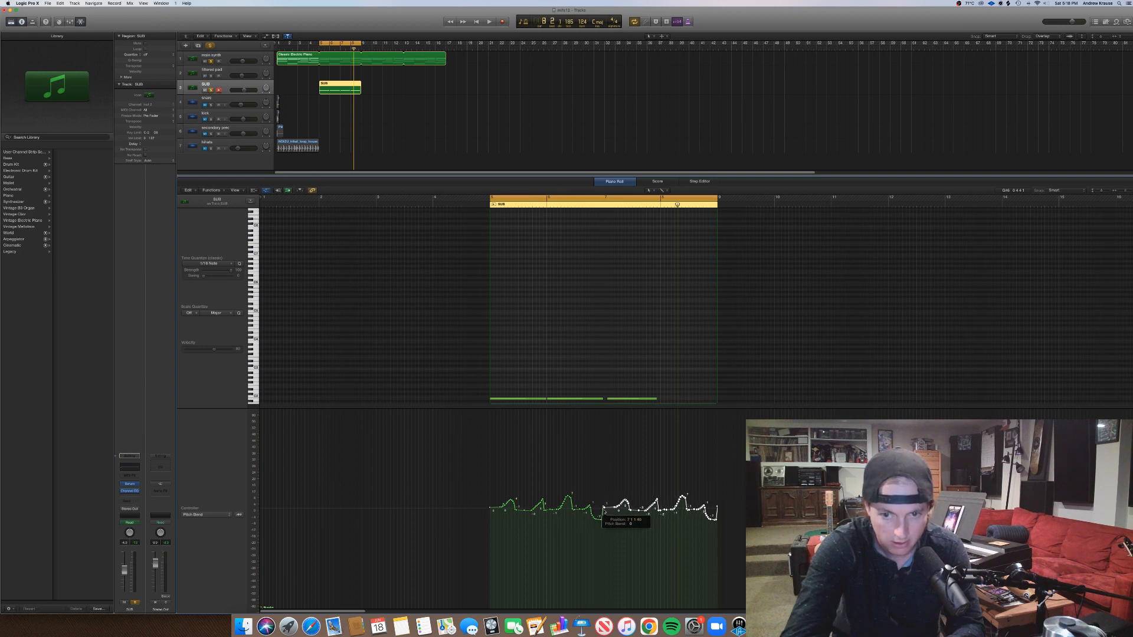
{"action": "scroll", "coordinate": [580, 478], "scroll_direction": "down", "scroll_amount": 1}
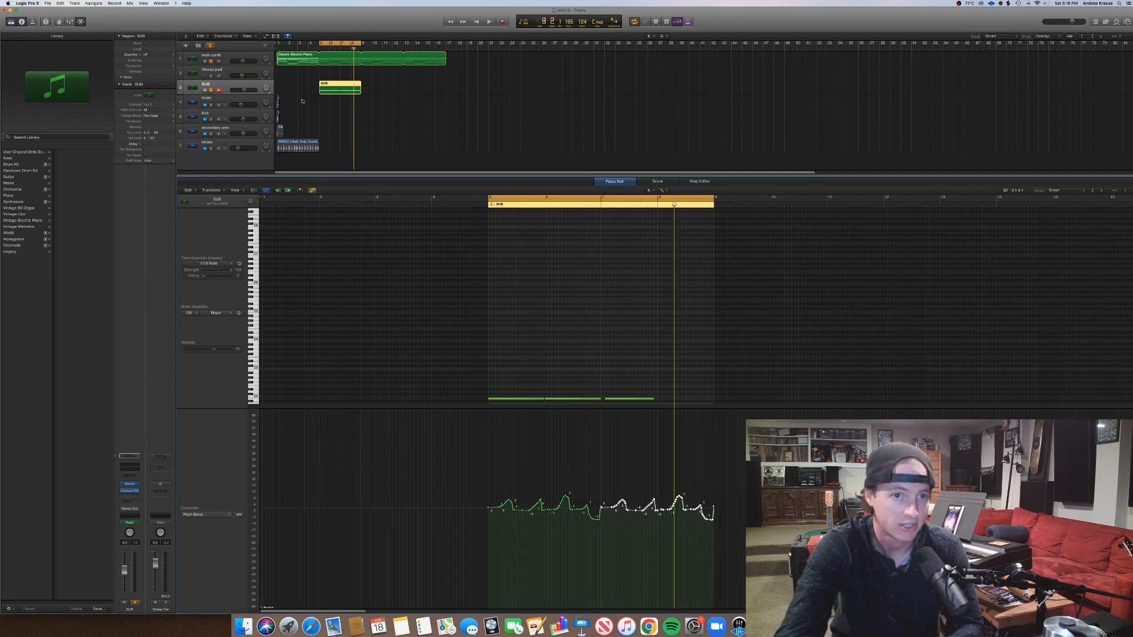
Play the pitch-bent SUB part and take the main synth out of solo to hear the bass alone.
{"action": "left_click", "coordinate": [302, 101]}
{"action": "left_click", "coordinate": [227, 85]}
{"action": "key", "text": "shift+space"}
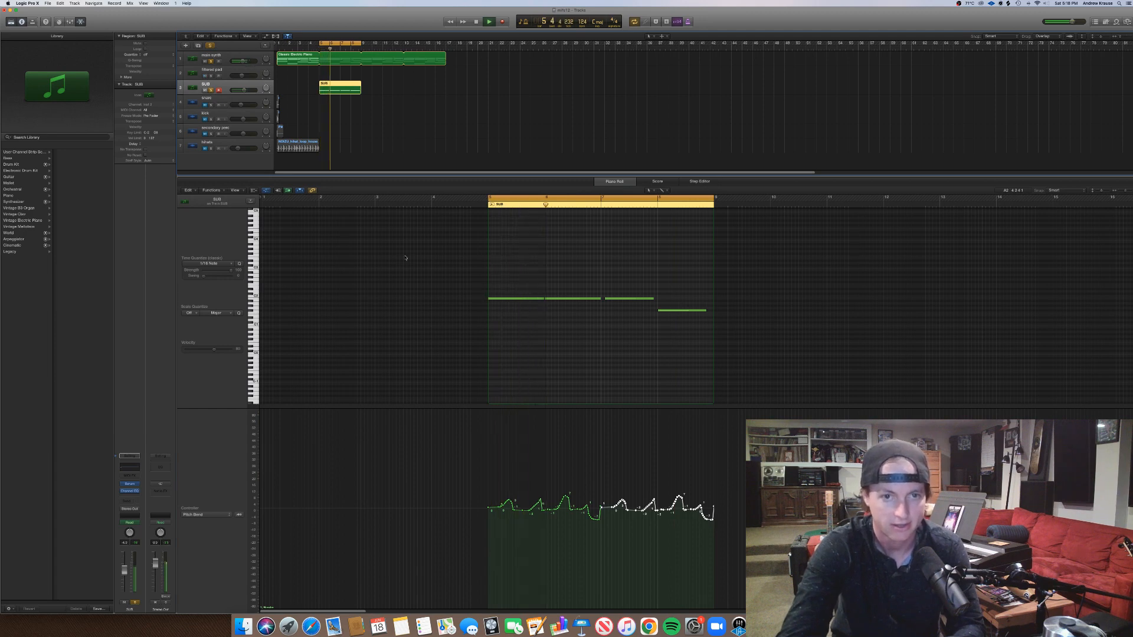
{"action": "left_click", "coordinate": [211, 62]}
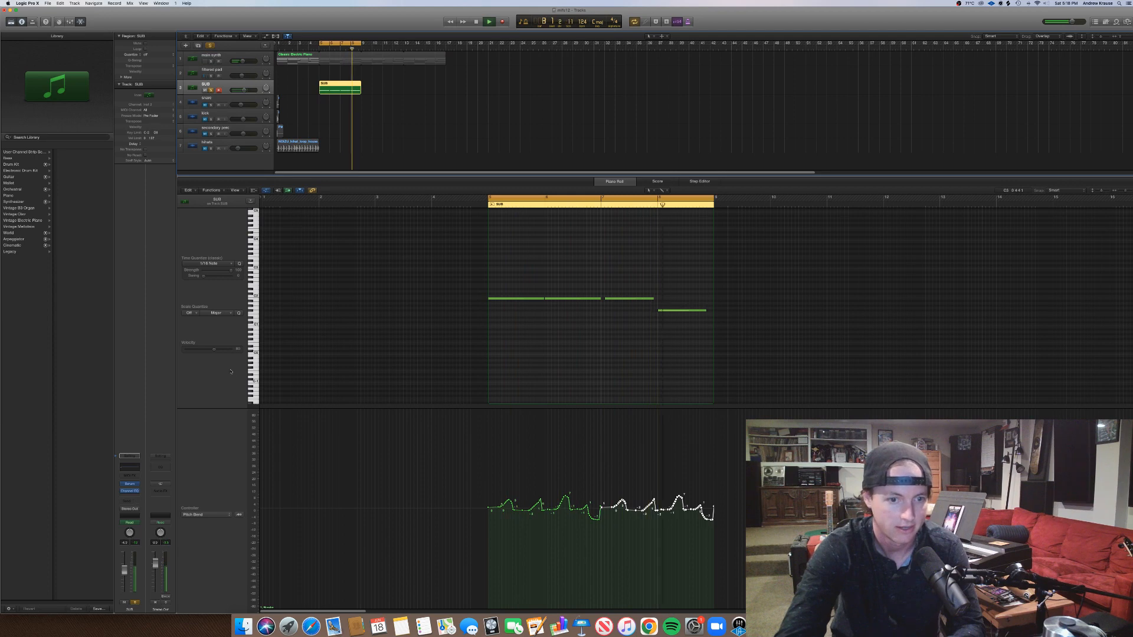
Adjust the pitch-bend range in the SUB track's Serum and play the bass part to hear it.
{"action": "left_click", "coordinate": [130, 484]}
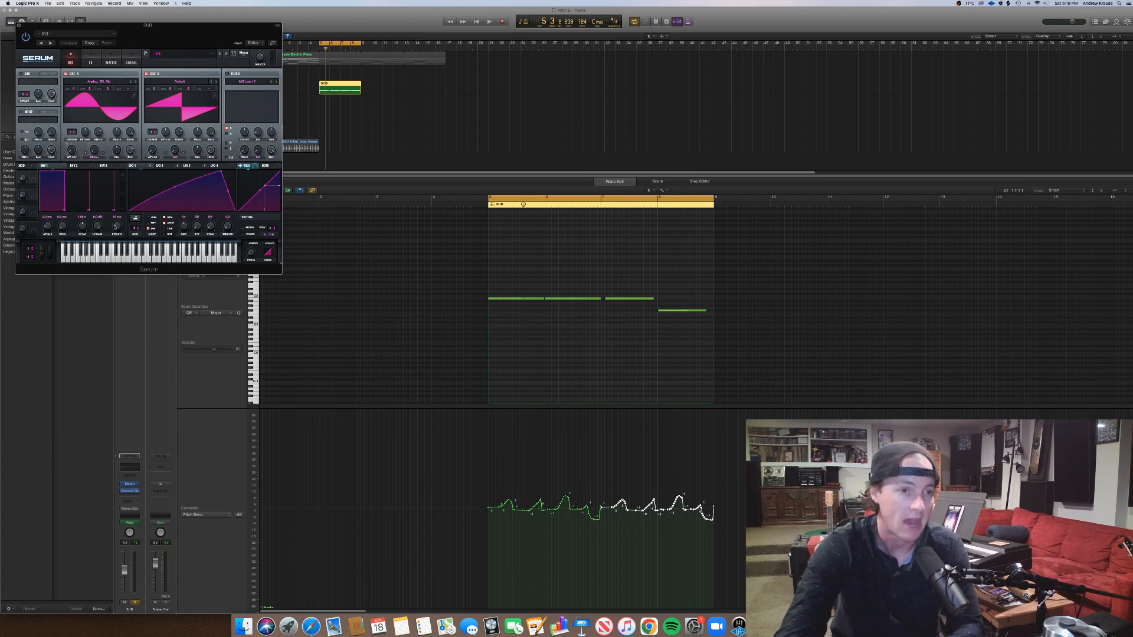
{"action": "left_click", "coordinate": [32, 249]}
{"action": "left_click", "coordinate": [32, 249]}
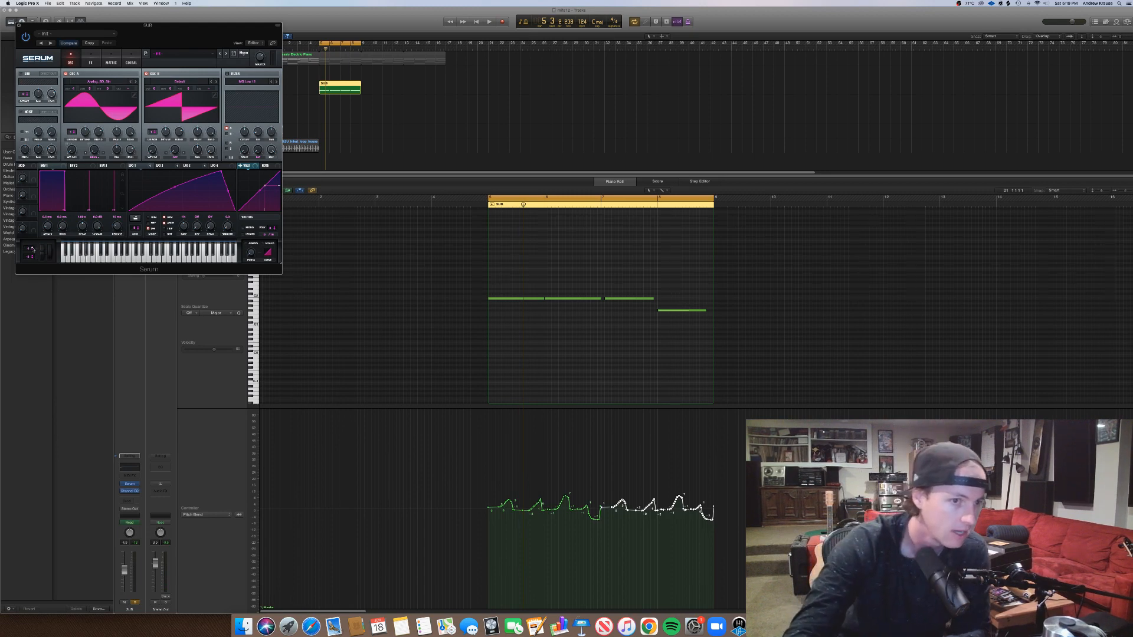
{"action": "key", "text": "space"}
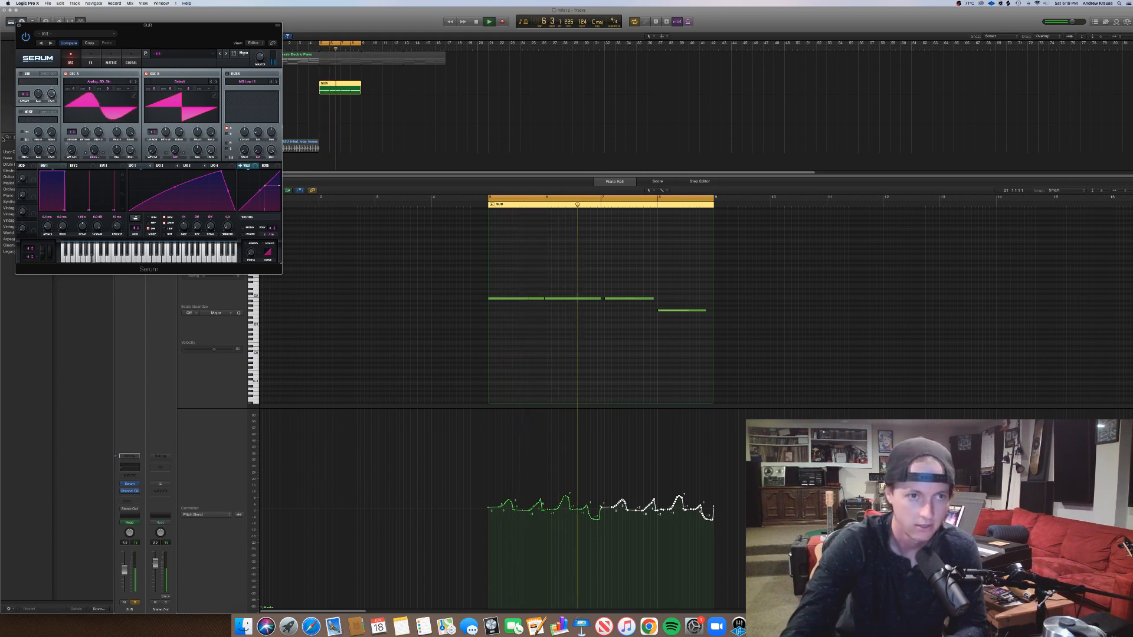
{"action": "left_click", "coordinate": [18, 25]}
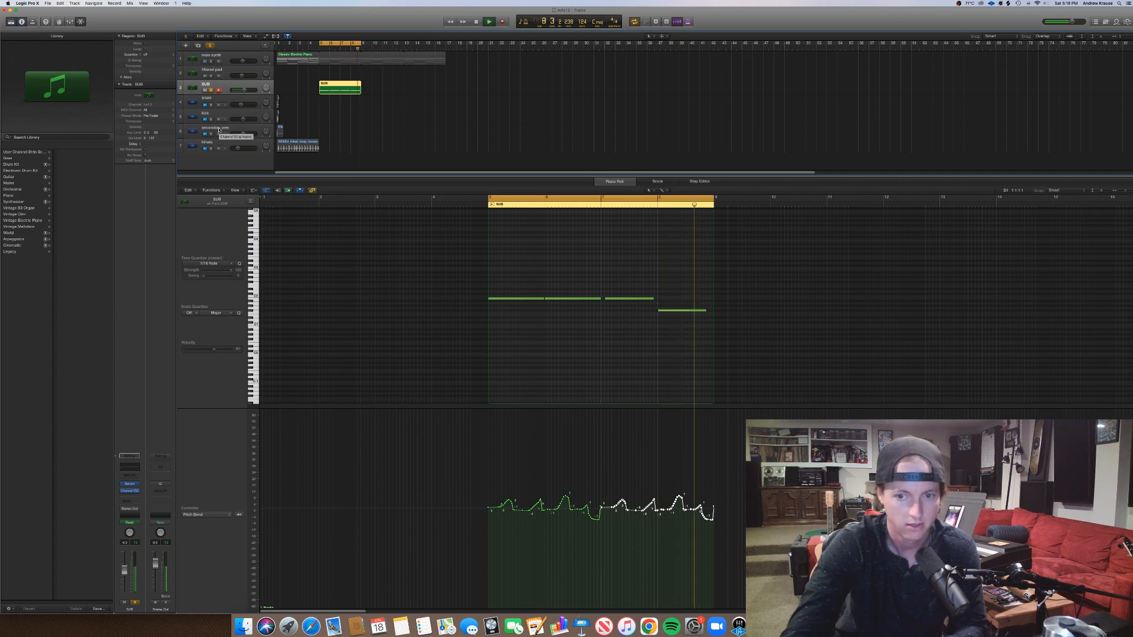
Take the SUB track out of solo and raise its volume slightly while it plays.
{"action": "left_click", "coordinate": [211, 91]}
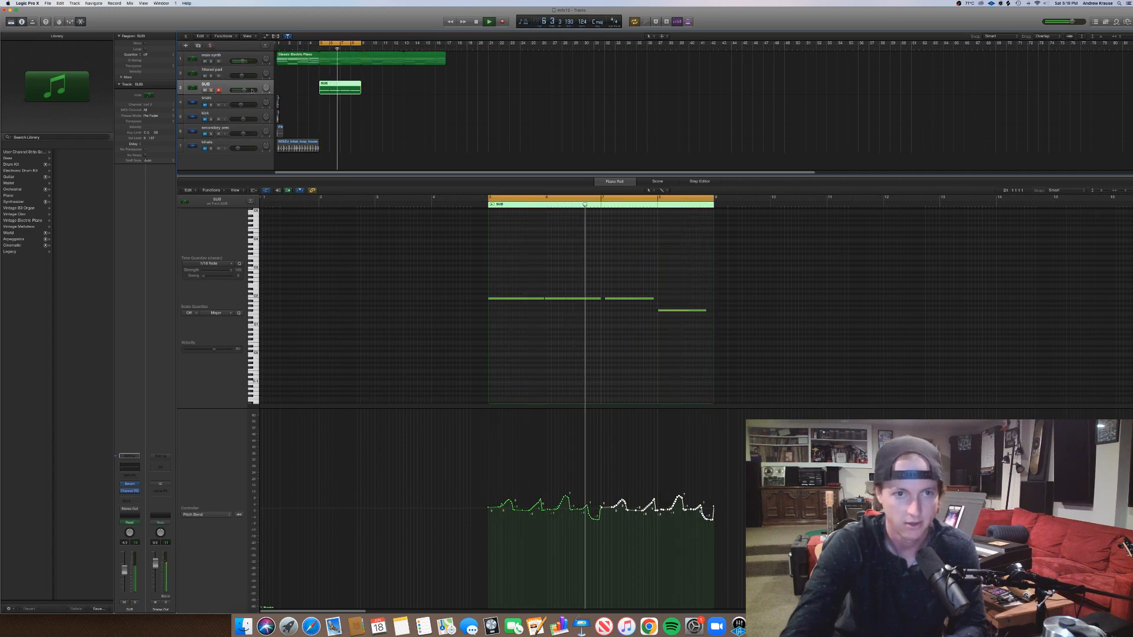
{"action": "left_click_drag", "start_coordinate": [242, 90], "coordinate": [247, 91]}
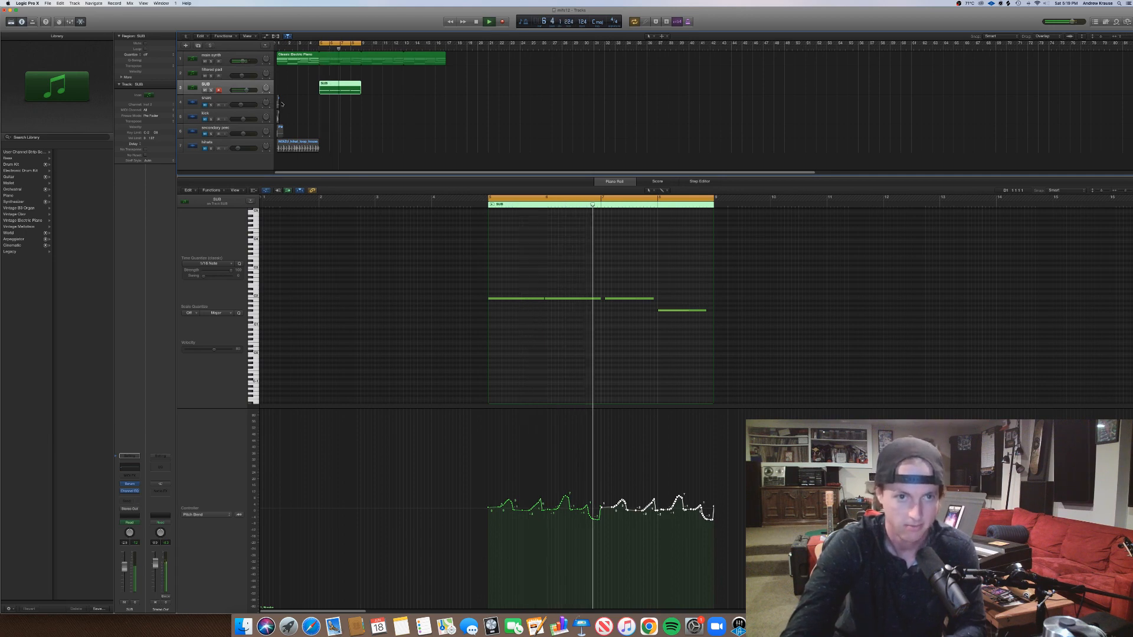
{"action": "key", "text": "space"}
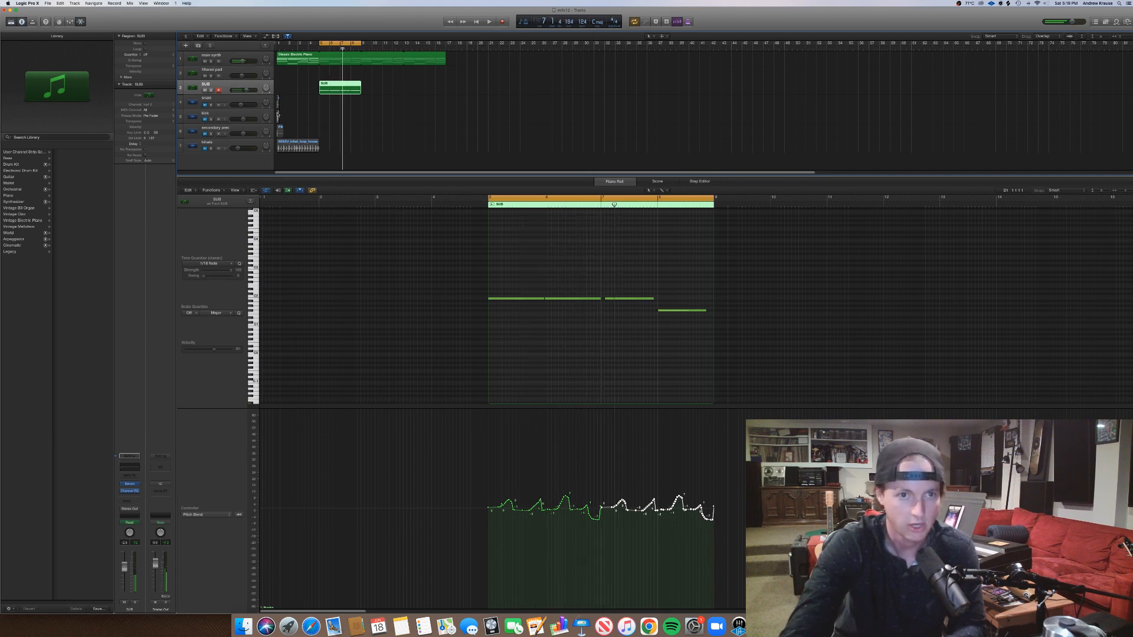
Copy the kick sample to the start of bar 5 and solo the kick track.
{"action": "left_click_drag", "start_coordinate": [277, 113], "coordinate": [321, 118]}
{"action": "left_click", "coordinate": [204, 120]}
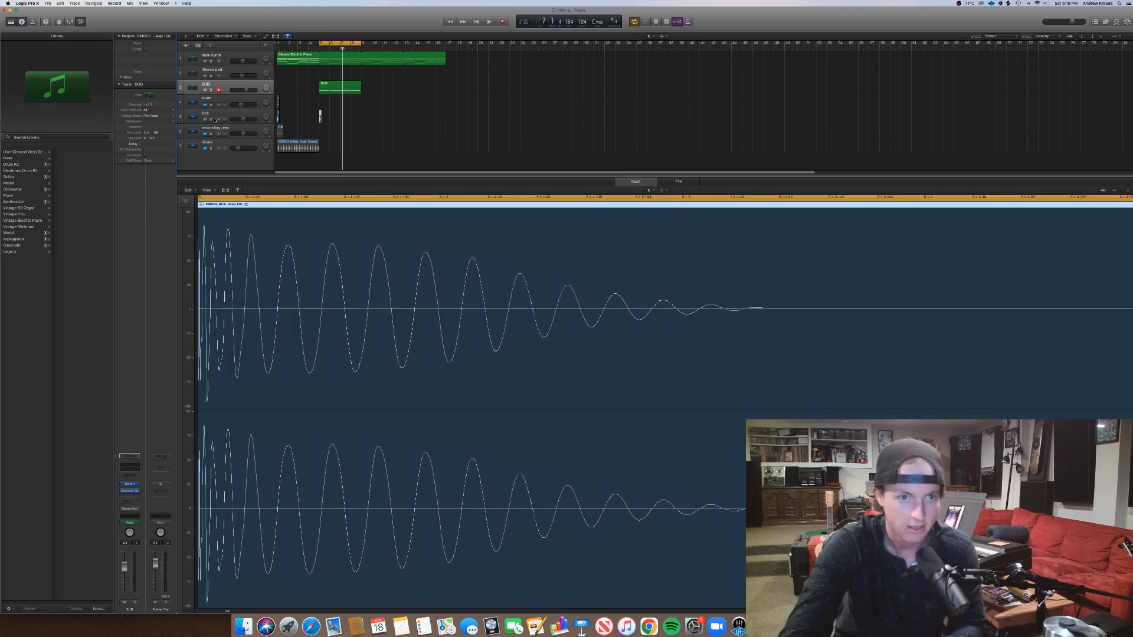
{"action": "left_click", "coordinate": [211, 120]}
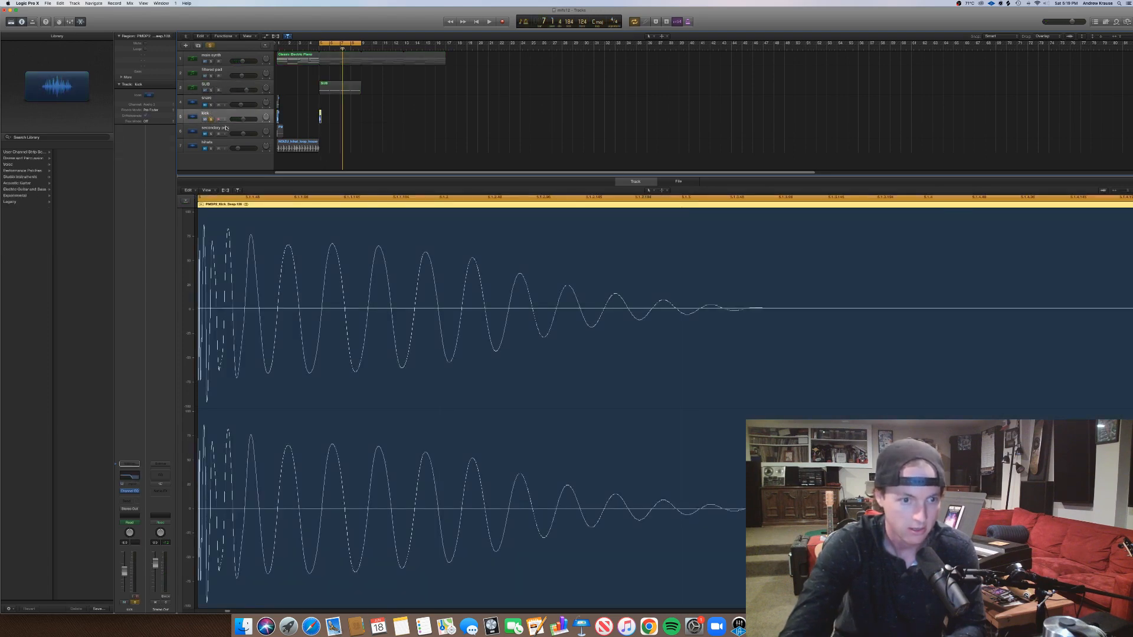
{"action": "key", "text": "super+Right"}
{"action": "key", "text": "super+Right"}
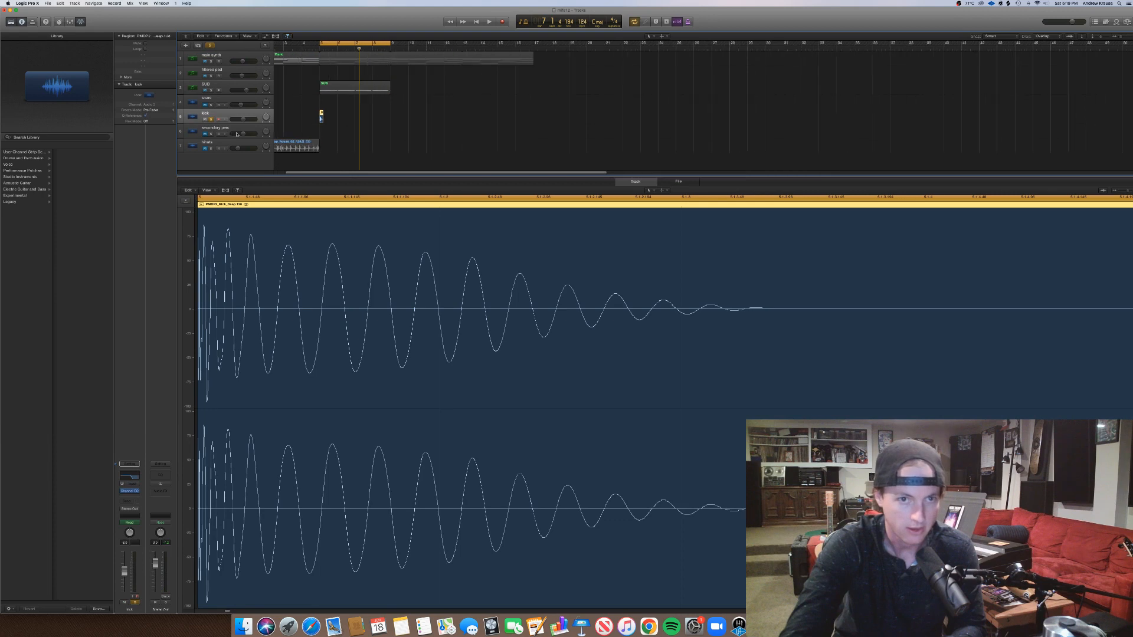
Duplicate the kick sample so bar 5 has one kick on each of its four beats, and play it.
{"action": "left_click_drag", "start_coordinate": [321, 118], "coordinate": [327, 120]}
{"action": "left_click", "coordinate": [321, 118], "text": "shift"}
{"action": "key", "text": "space"}
{"action": "key", "text": "super+Right"}
{"action": "key", "text": "super+Right"}
{"action": "key", "text": "super+Right"}
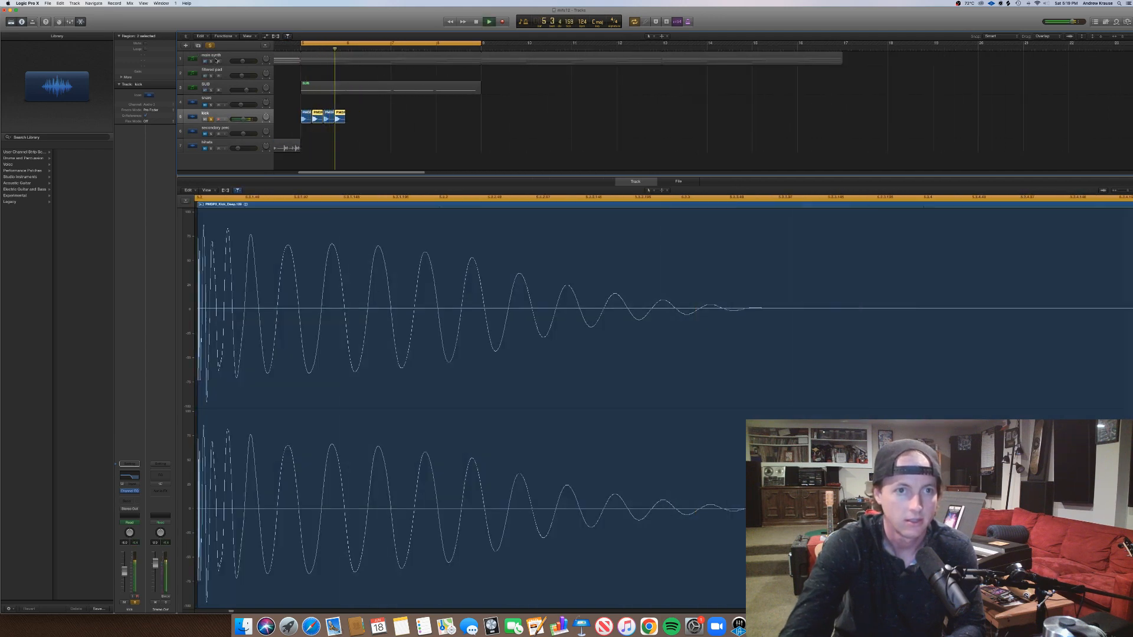
Solo the main synth, pad and SUB tracks along with the kick and play them together.
{"action": "left_click_drag", "start_coordinate": [211, 61], "coordinate": [211, 90]}
{"action": "key", "text": "space"}
{"action": "key", "text": "space"}
{"action": "key", "text": "super+Left"}
{"action": "key", "text": "super+Left"}
{"action": "key", "text": "super+Left"}
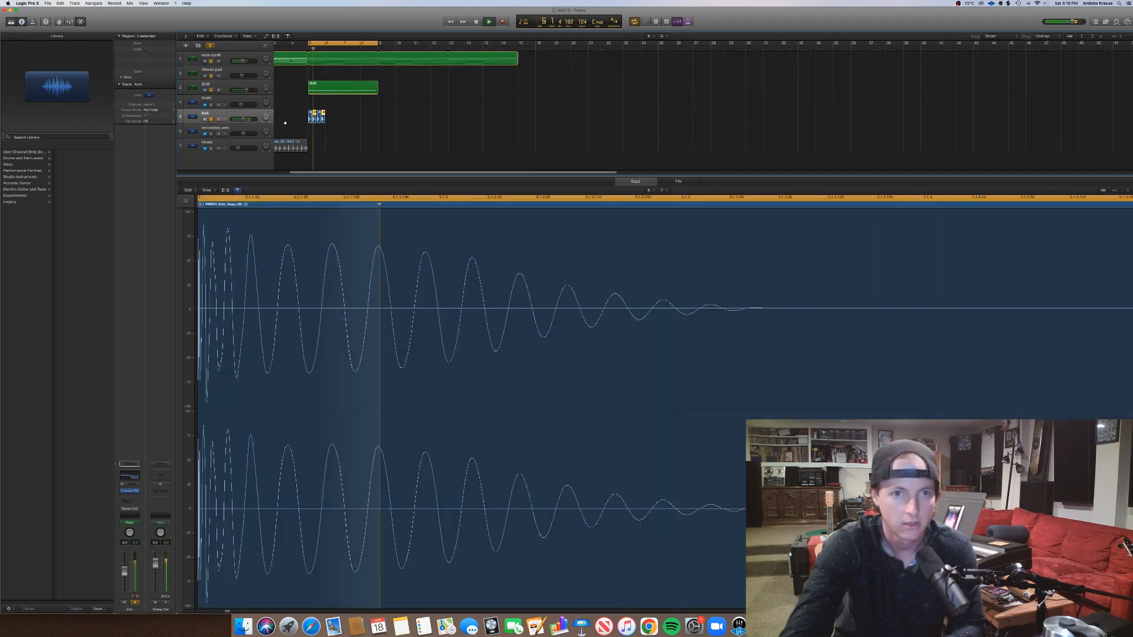
Repeat the kicks through bar 8, then copy the kicks and the SUB region over bars 9 to 12.
{"action": "left_click_drag", "start_coordinate": [351, 117], "coordinate": [327, 120]}
{"action": "key", "text": "space"}
{"action": "key", "text": "space"}
{"action": "left_click_drag", "start_coordinate": [366, 127], "coordinate": [395, 90]}
{"action": "scroll", "coordinate": [404, 131], "scroll_direction": "down", "scroll_amount": 3}
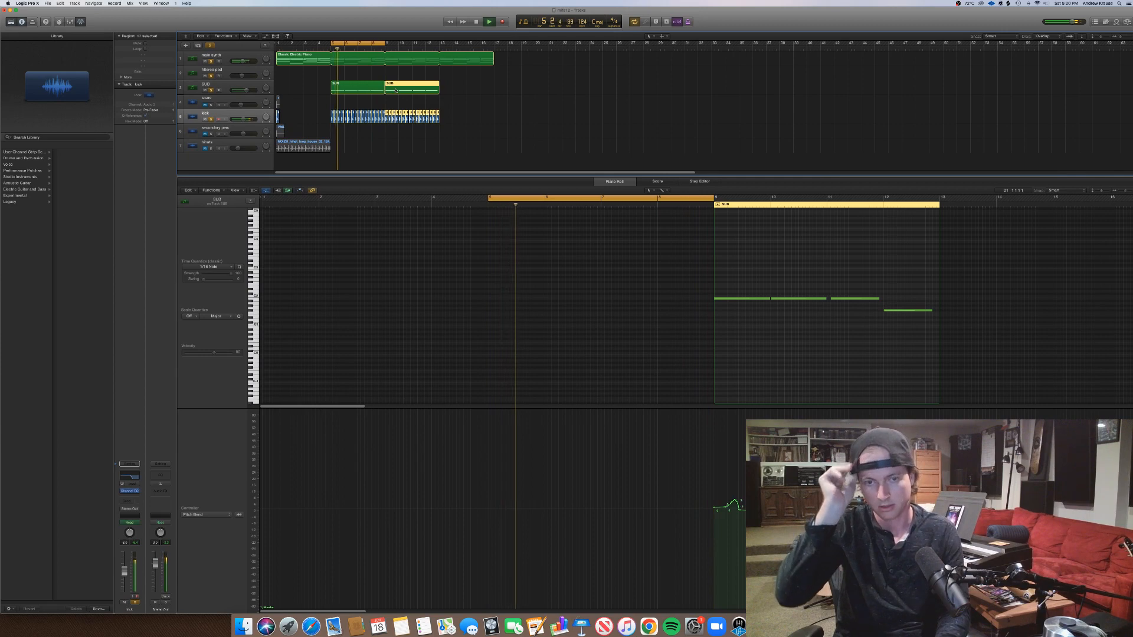
Move the secondary percussion region to beat 3 of bar 5.
{"action": "left_click", "coordinate": [471, 136]}
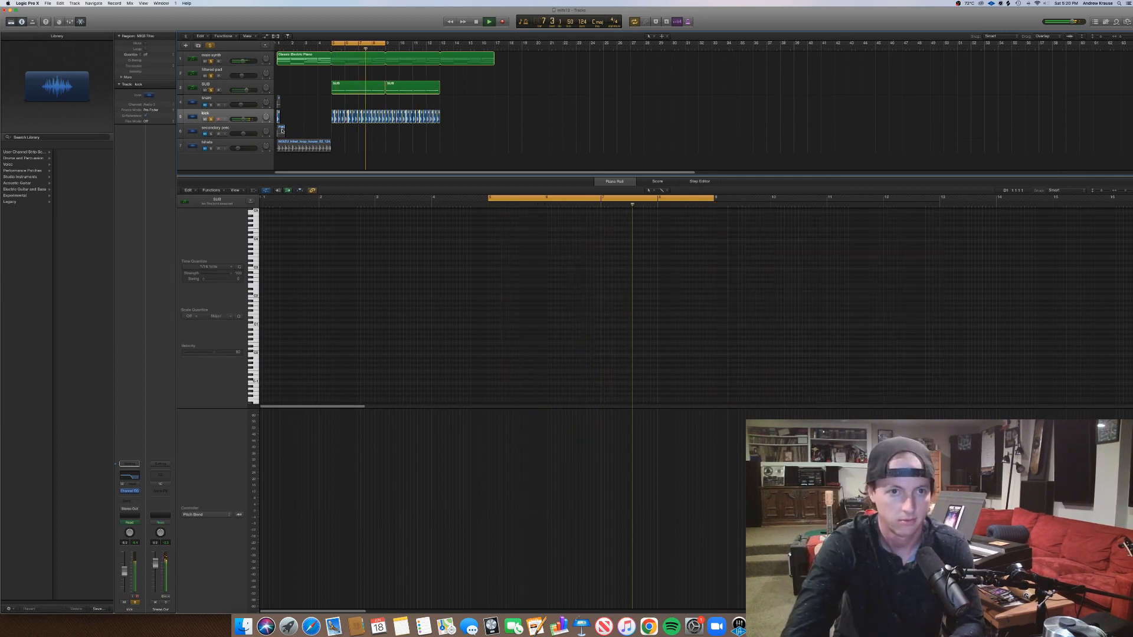
{"action": "left_click_drag", "start_coordinate": [282, 131], "coordinate": [342, 137]}
{"action": "key", "text": "space"}
{"action": "key", "text": "super+Right"}
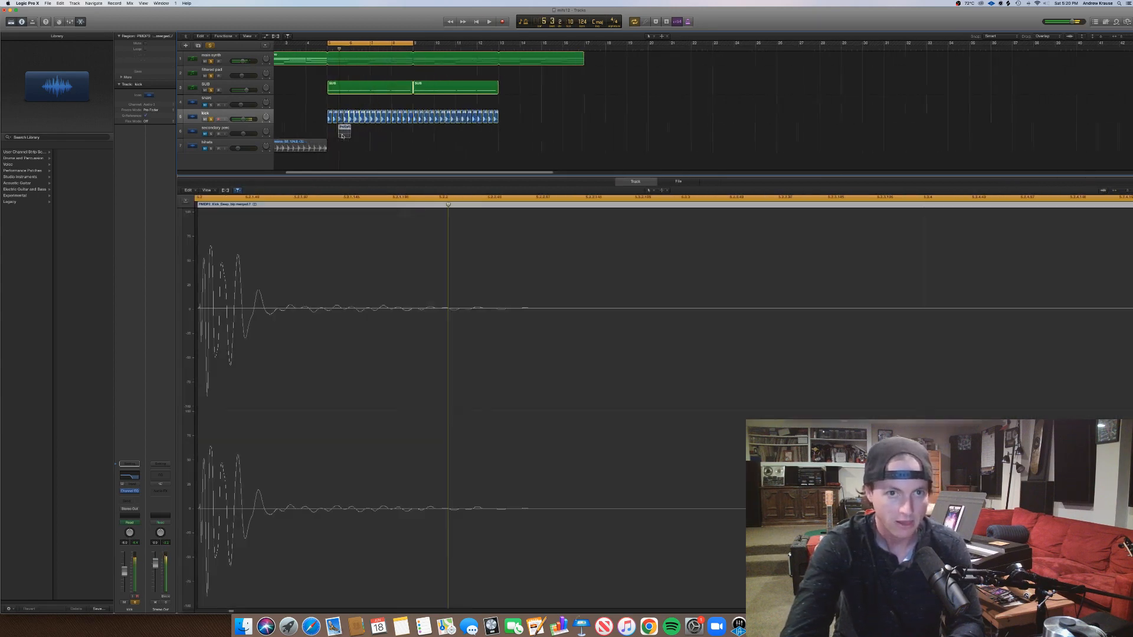
{"action": "scroll", "coordinate": [342, 136], "scroll_direction": "left", "scroll_amount": 3}
{"action": "left_click", "coordinate": [314, 126]}
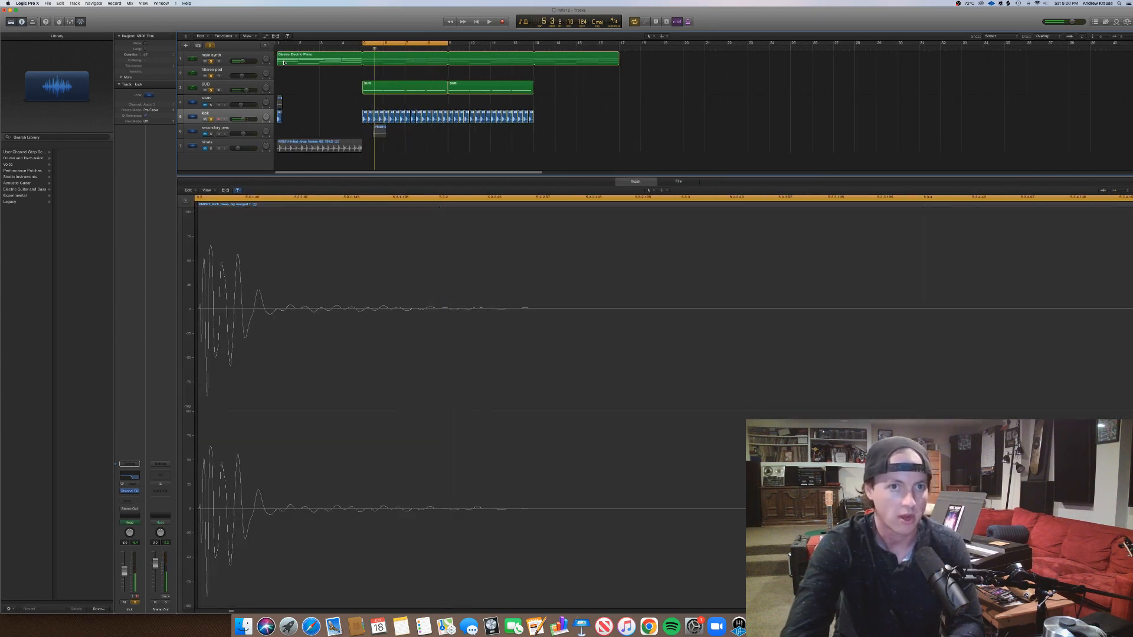
Copy the main synth's chord region onto the pad track below and select that track.
{"action": "left_click_drag", "start_coordinate": [284, 63], "coordinate": [284, 74]}
{"action": "left_click", "coordinate": [214, 70]}
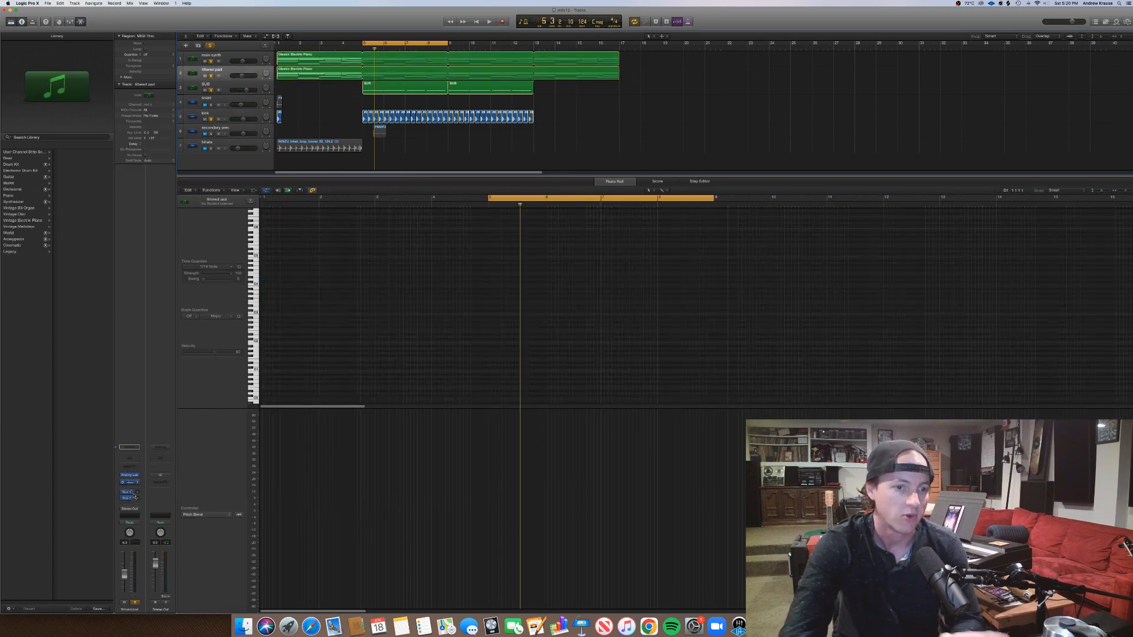
Check the pad's Filter M12 effect, then play the pad without the main synth soloed.
{"action": "left_click", "coordinate": [130, 482]}
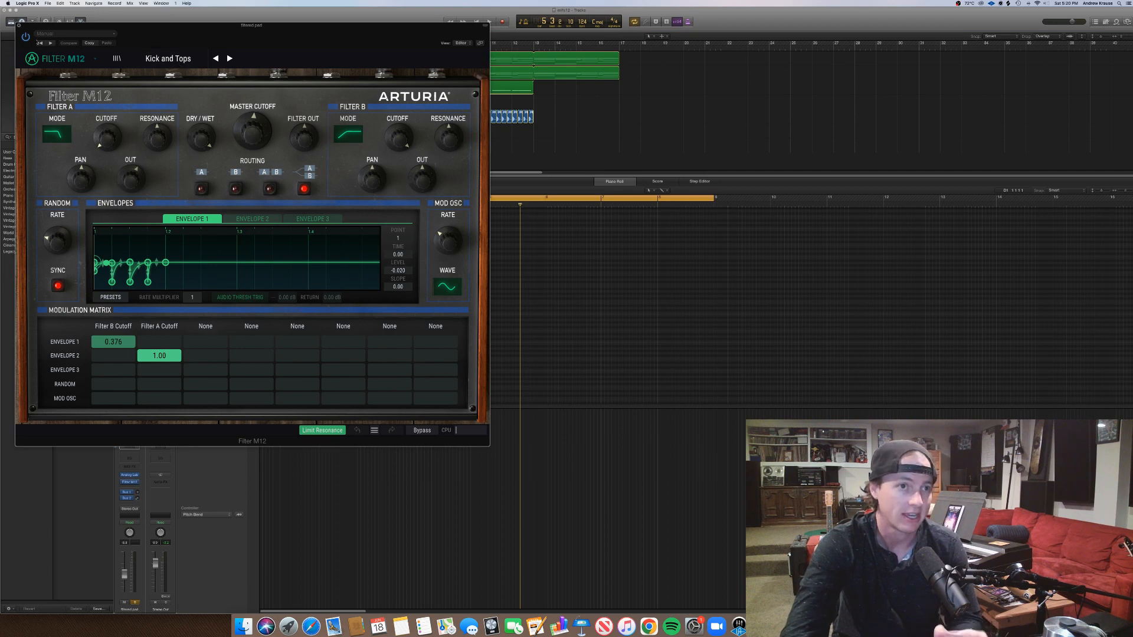
{"action": "left_click", "coordinate": [19, 26]}
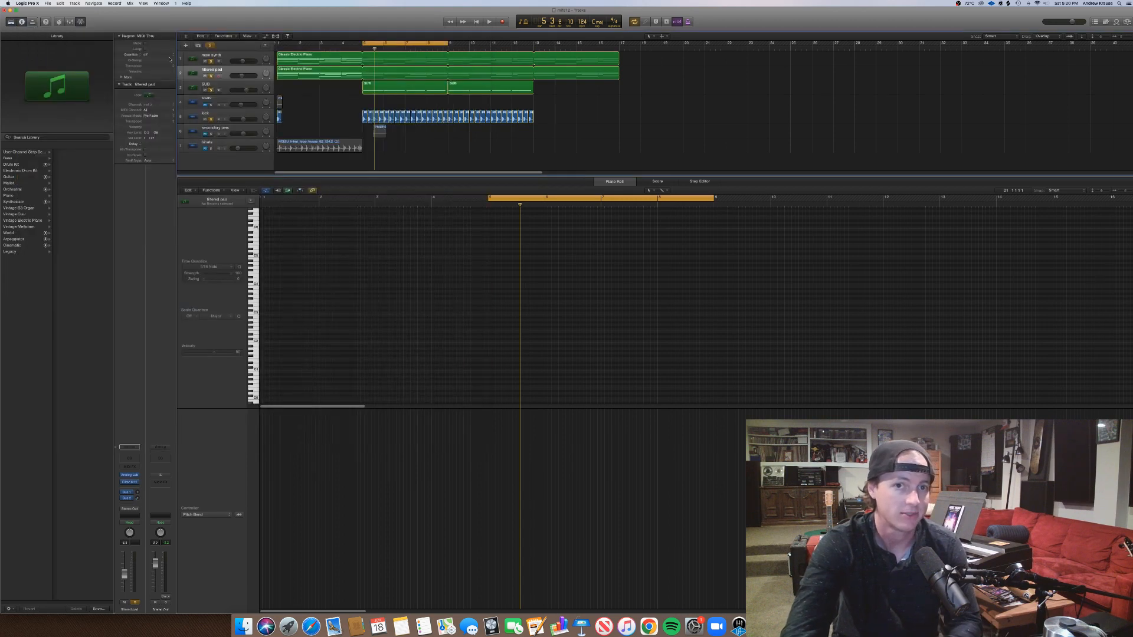
{"action": "left_click", "coordinate": [210, 61]}
{"action": "key", "text": "space"}
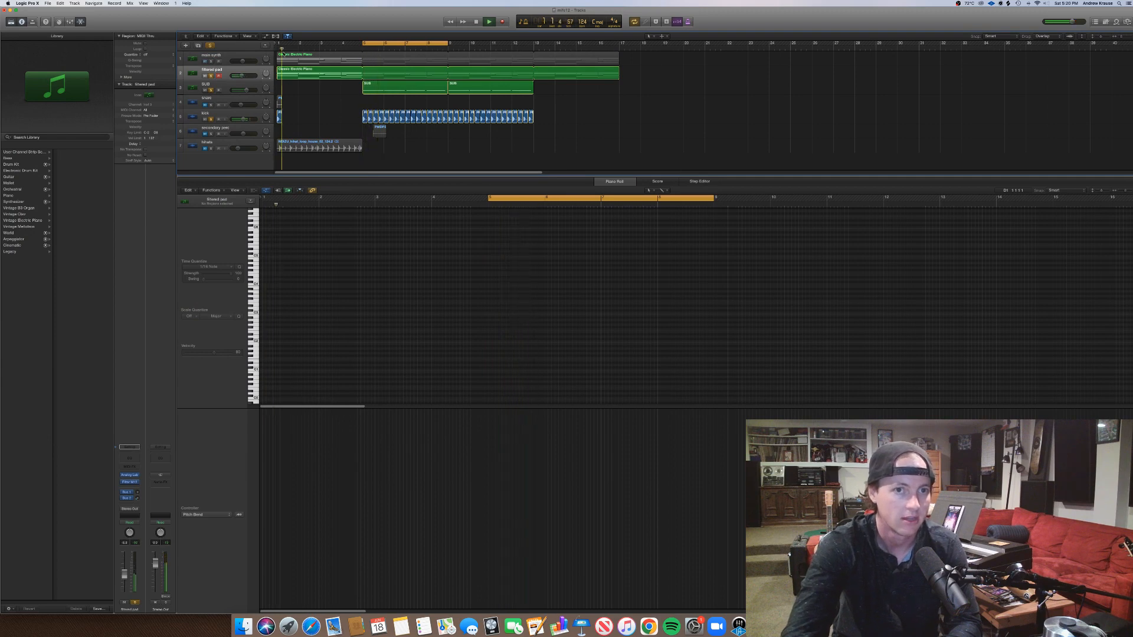
Loop bars 1 to 4 to lower the pad track's volume during playback, then turn the loop off.
{"action": "left_click_drag", "start_coordinate": [278, 43], "coordinate": [361, 52]}
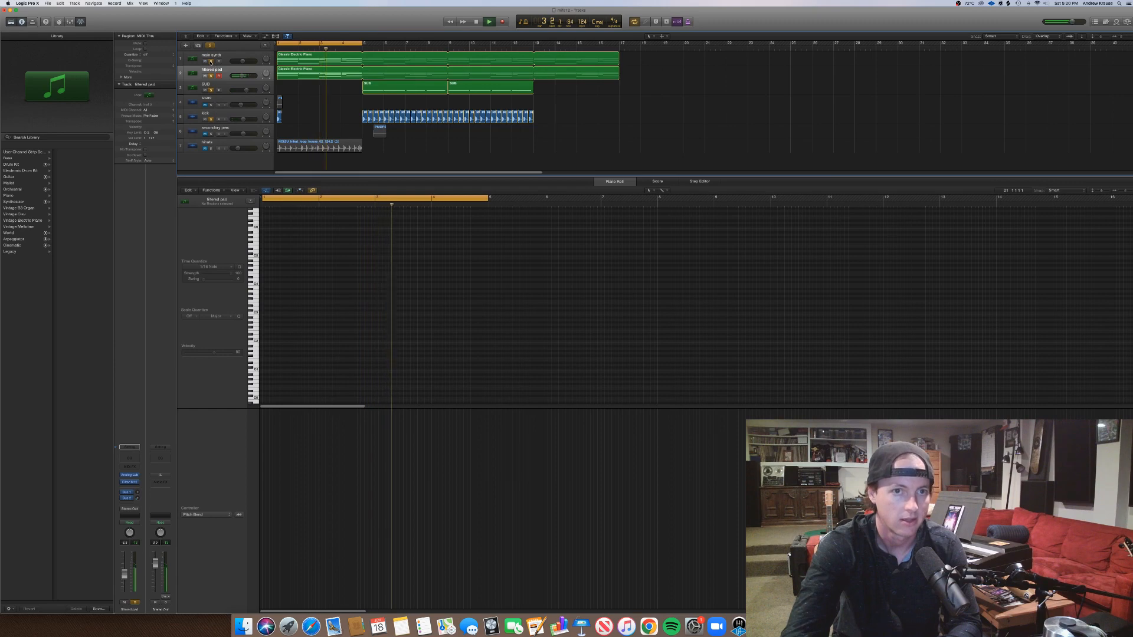
{"action": "left_click_drag", "start_coordinate": [238, 75], "coordinate": [241, 76]}
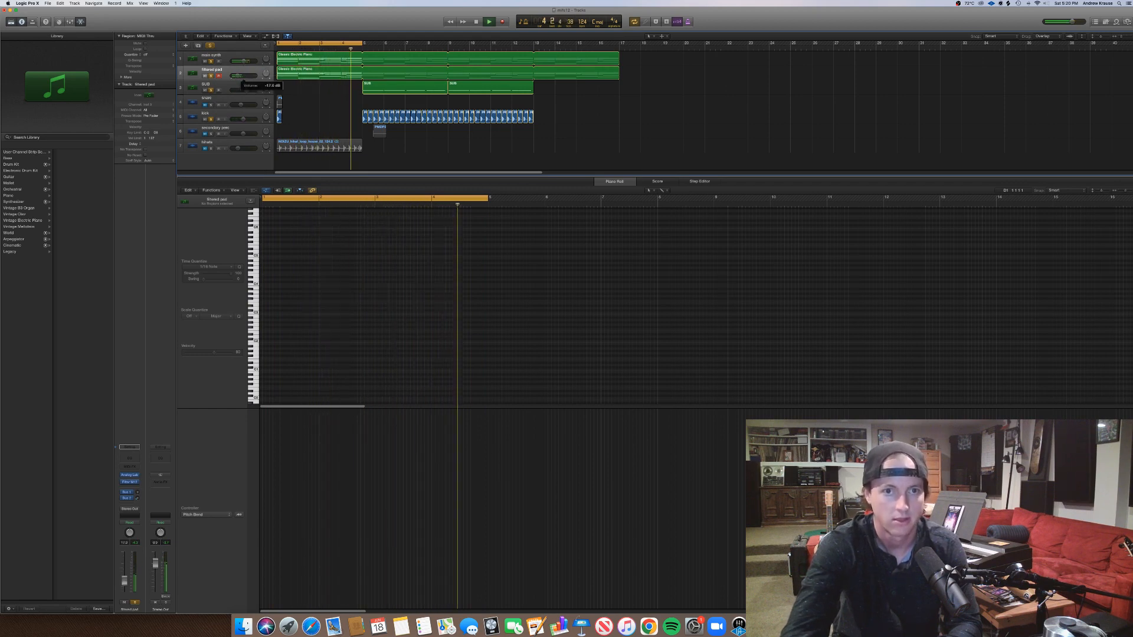
{"action": "left_click", "coordinate": [330, 44]}
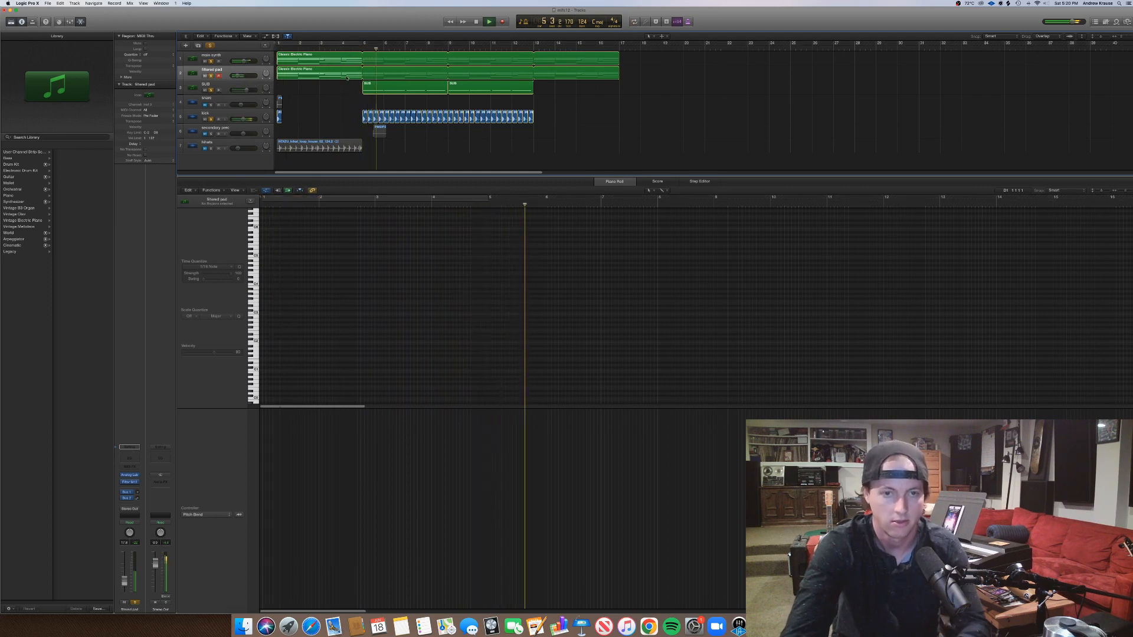
Automate the pad's volume to rise gradually from about bar 7 to bar 9, then stop playback.
{"action": "key", "text": "a"}
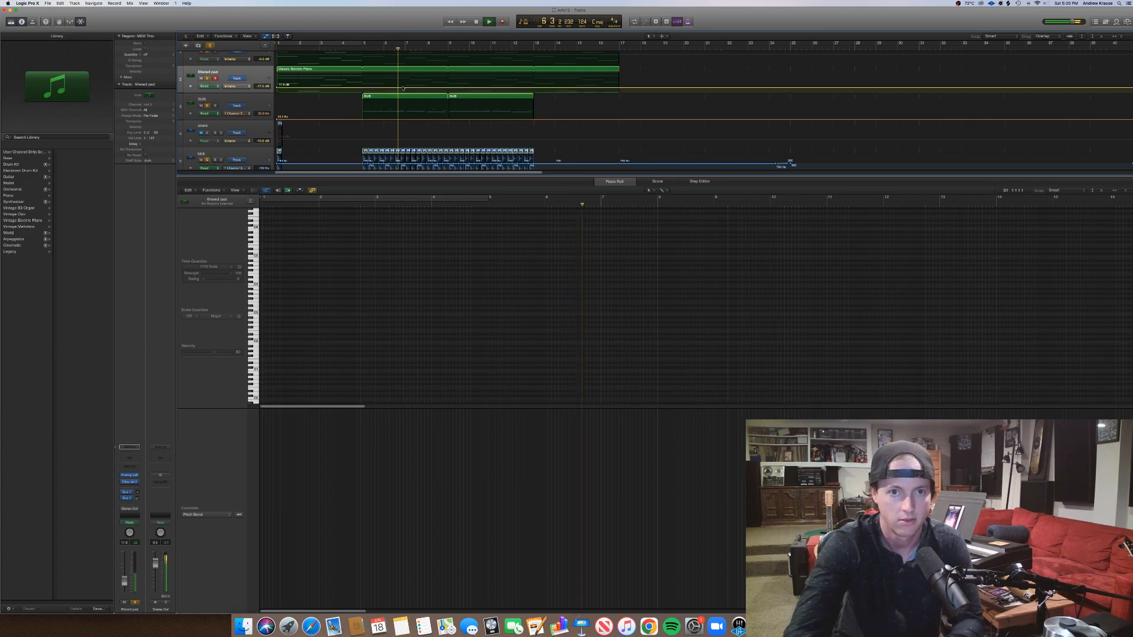
{"action": "left_click_drag", "start_coordinate": [441, 88], "coordinate": [447, 87]}
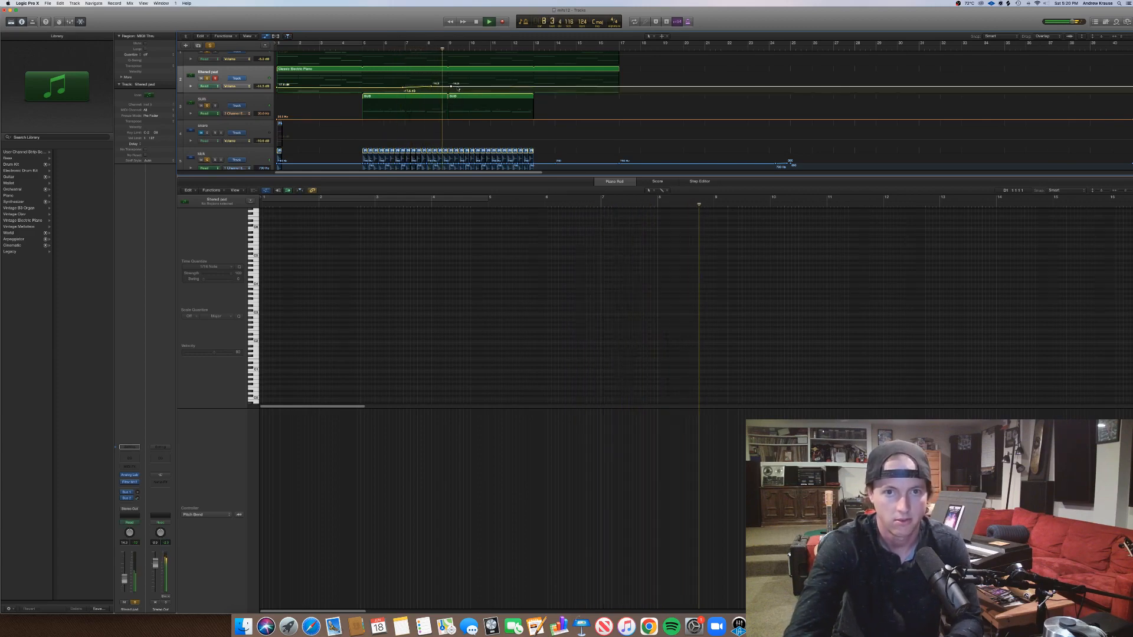
{"action": "key", "text": "a"}
{"action": "scroll", "coordinate": [456, 92], "scroll_direction": "down", "scroll_amount": 3}
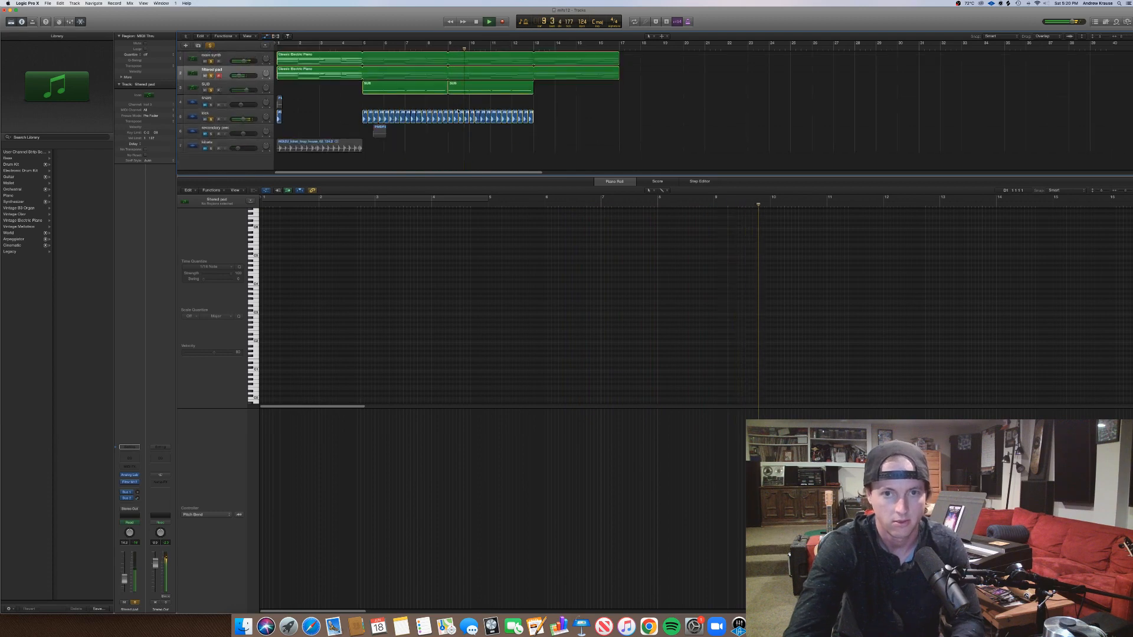
{"action": "scroll", "coordinate": [456, 94], "scroll_direction": "left", "scroll_amount": 4}
{"action": "key", "text": "space"}
{"action": "scroll", "coordinate": [312, 147], "scroll_direction": "right", "scroll_amount": 3}
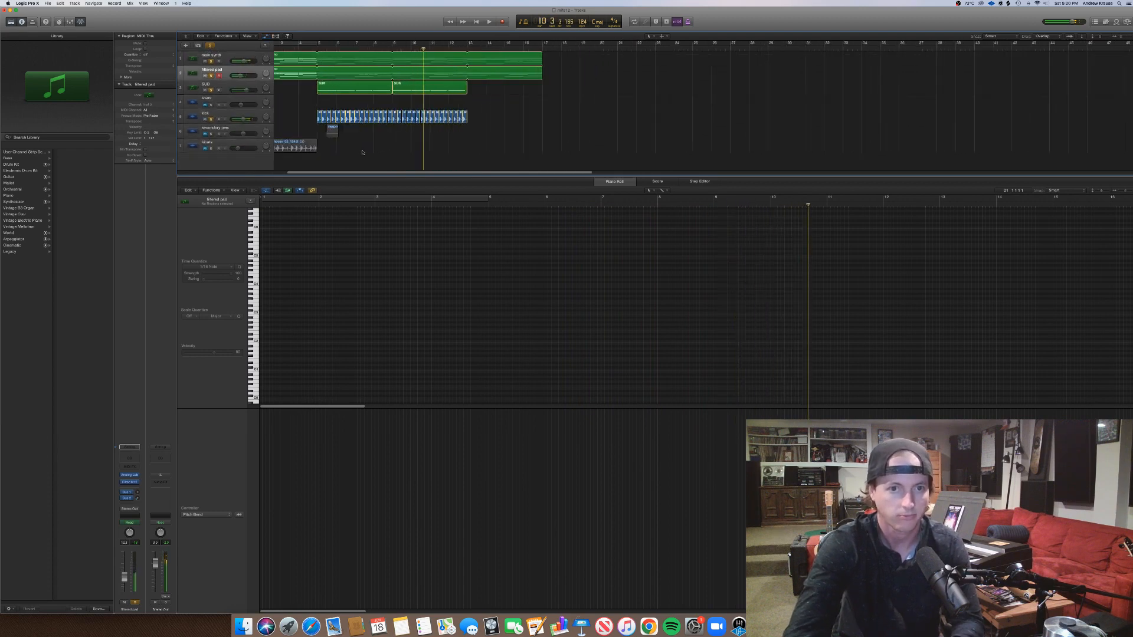
Solo the secondary percussion track along with the tracks already soloed.
{"action": "left_click", "coordinate": [211, 135]}
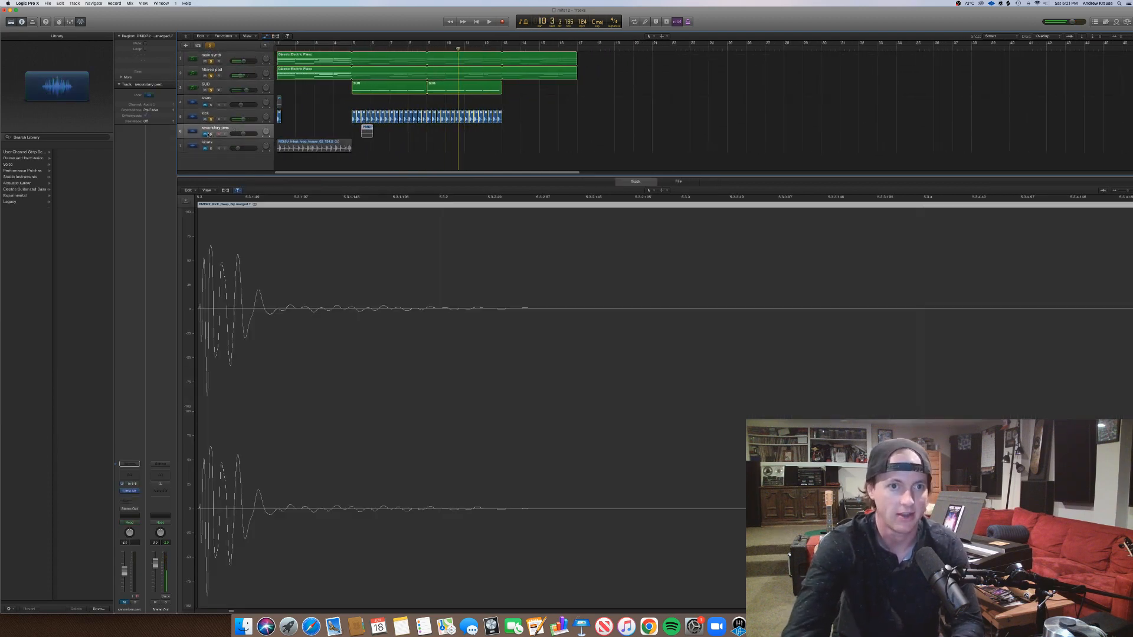
{"action": "left_click", "coordinate": [211, 134]}
{"action": "scroll", "coordinate": [299, 143], "scroll_direction": "right", "scroll_amount": 3}
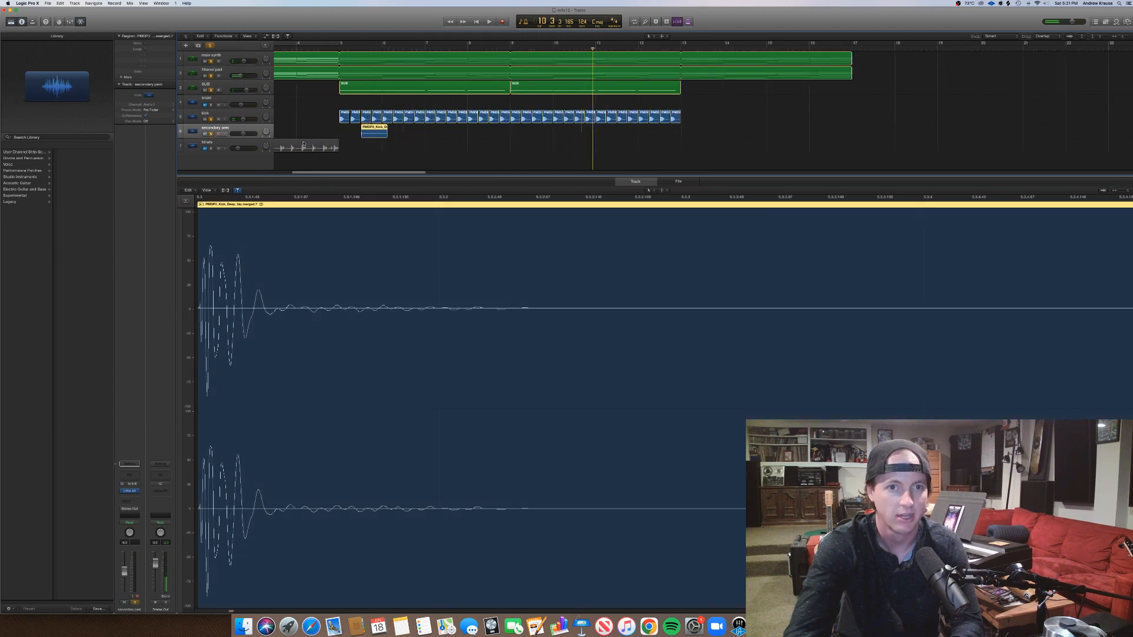
{"action": "scroll", "coordinate": [304, 143], "scroll_direction": "right", "scroll_amount": 3}
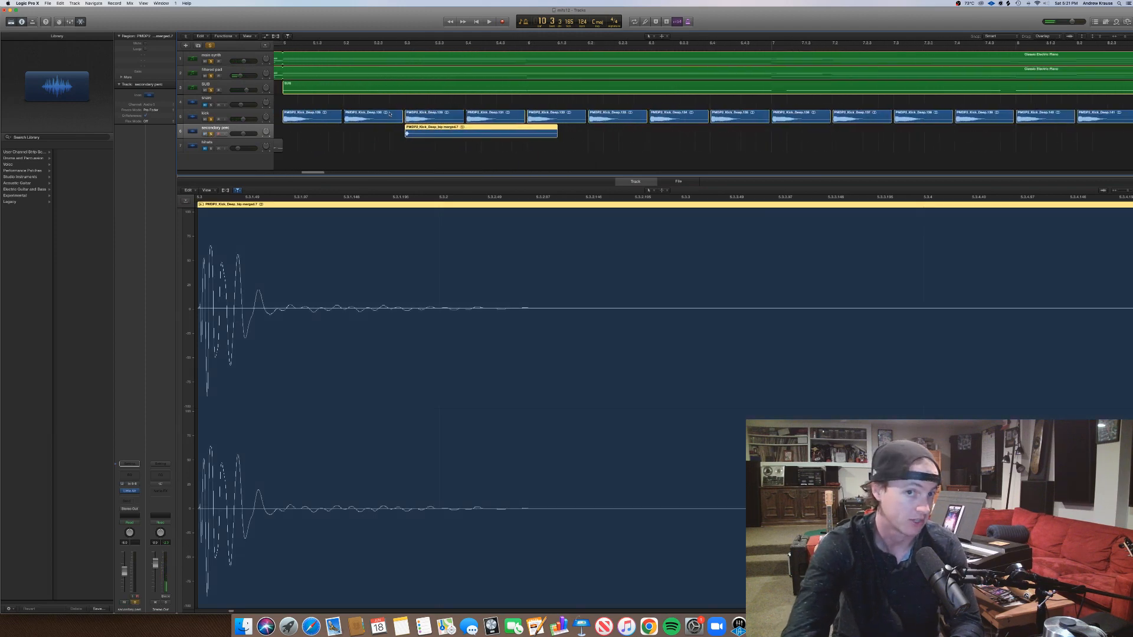
Shorten the secondary percussion hit, move it to the off-beat after beat 2 of bar 5 and copy it after beat 4.
{"action": "left_click_drag", "start_coordinate": [416, 132], "coordinate": [389, 133]}
{"action": "mouse_move", "coordinate": [524, 139]}
{"action": "left_mouse_down"}
{"action": "mouse_move", "coordinate": [411, 149]}
{"action": "mouse_move", "coordinate": [413, 129]}
{"action": "mouse_move", "coordinate": [517, 137]}
{"action": "left_mouse_up"}
{"action": "left_click", "coordinate": [429, 135]}
{"action": "left_click", "coordinate": [438, 142]}
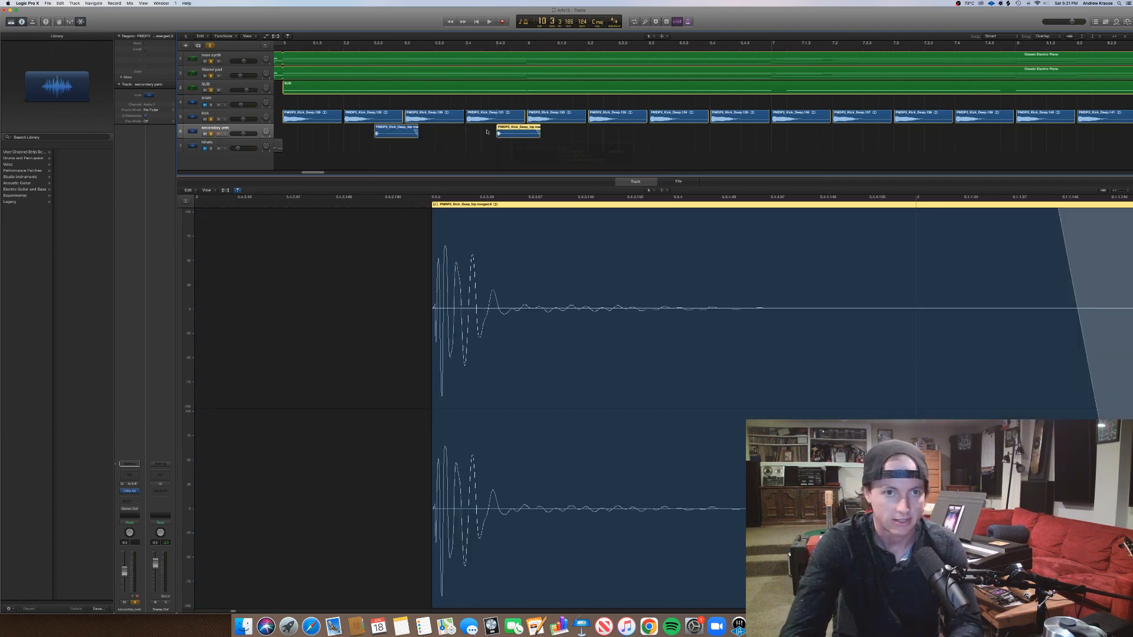
Solo only the kick and secondary percussion tracks and play them from bar 5.
{"action": "left_click", "coordinate": [282, 49]}
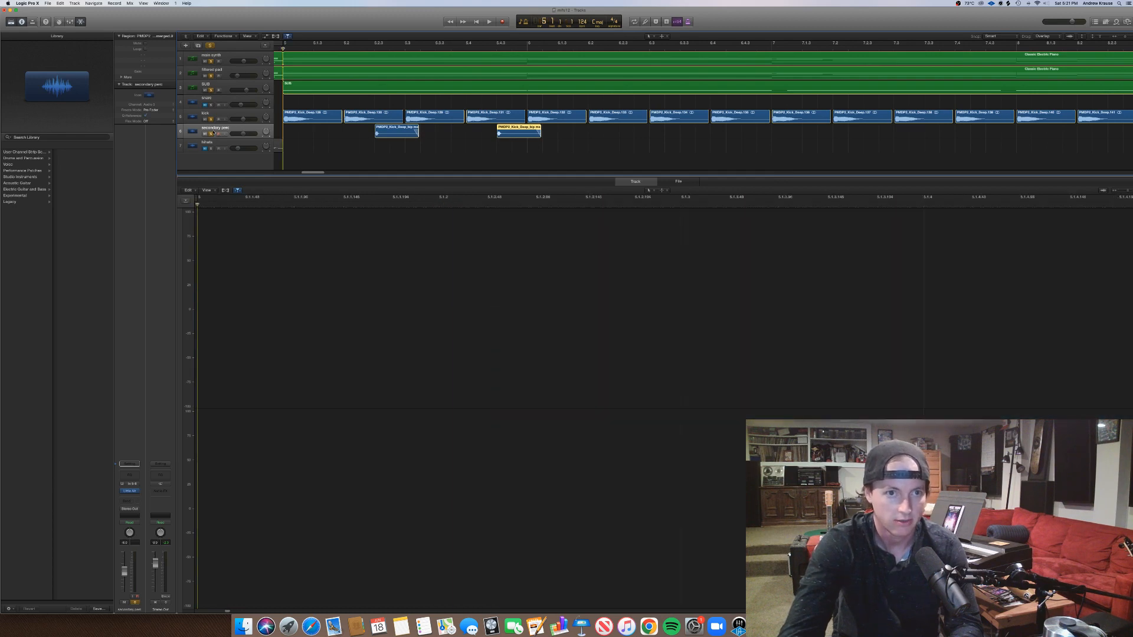
{"action": "left_click", "coordinate": [209, 46]}
{"action": "left_click", "coordinate": [212, 133]}
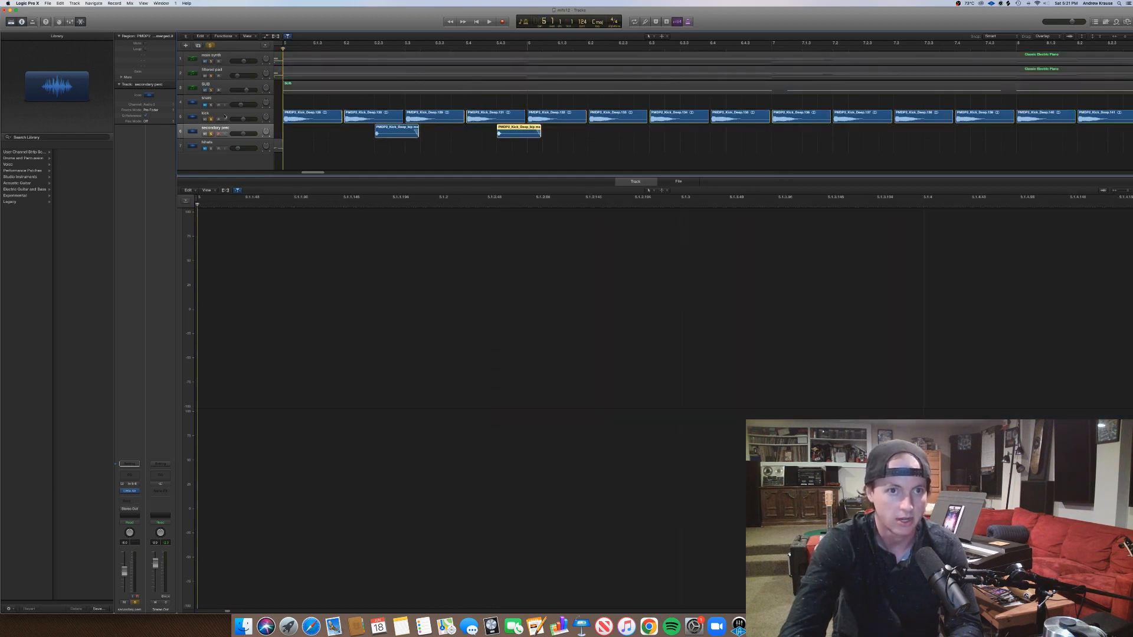
{"action": "key", "text": "space"}
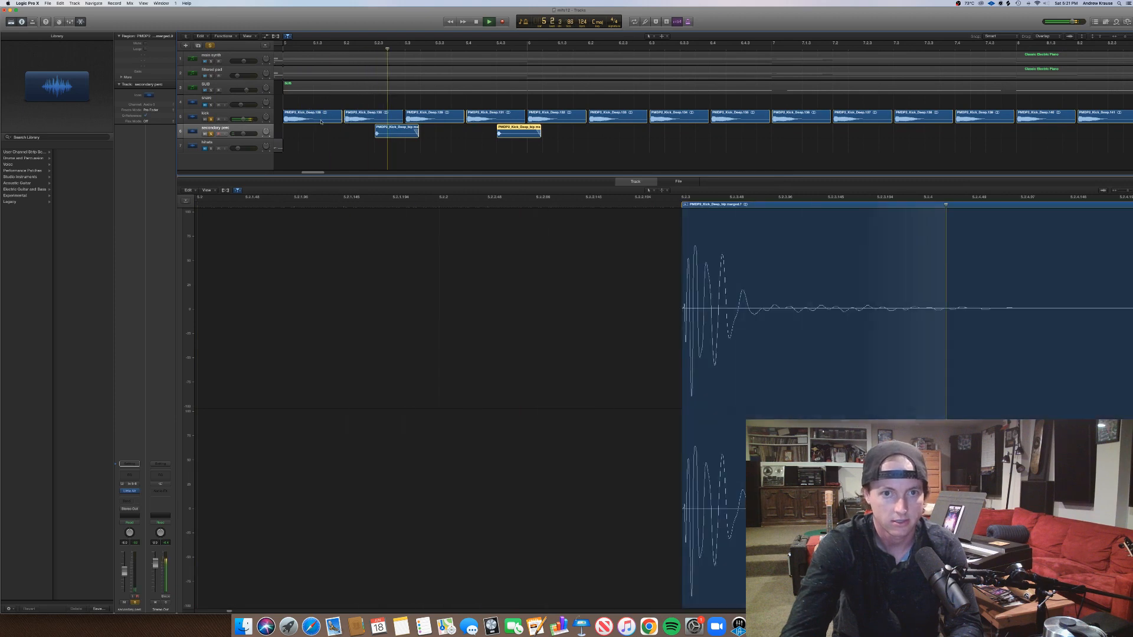
{"action": "key", "text": "super+Left"}
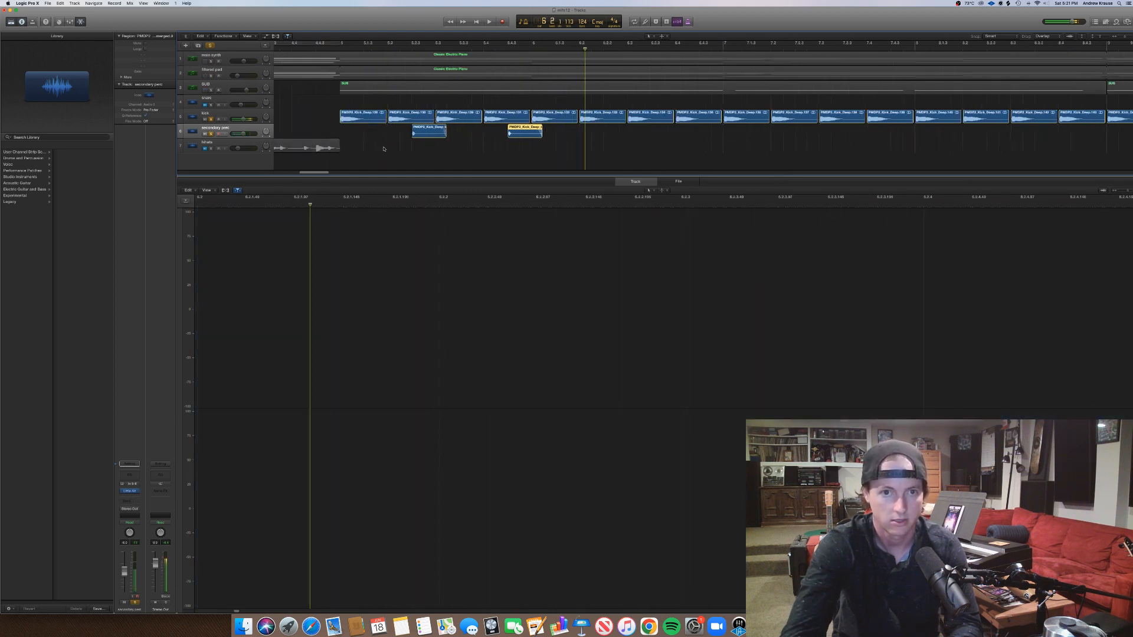
Set the playback loop to cover bars 5 to 8.
{"action": "left_click_drag", "start_coordinate": [335, 42], "coordinate": [854, 107]}
{"action": "key", "text": "super+Left"}
{"action": "key", "text": "super+Left"}
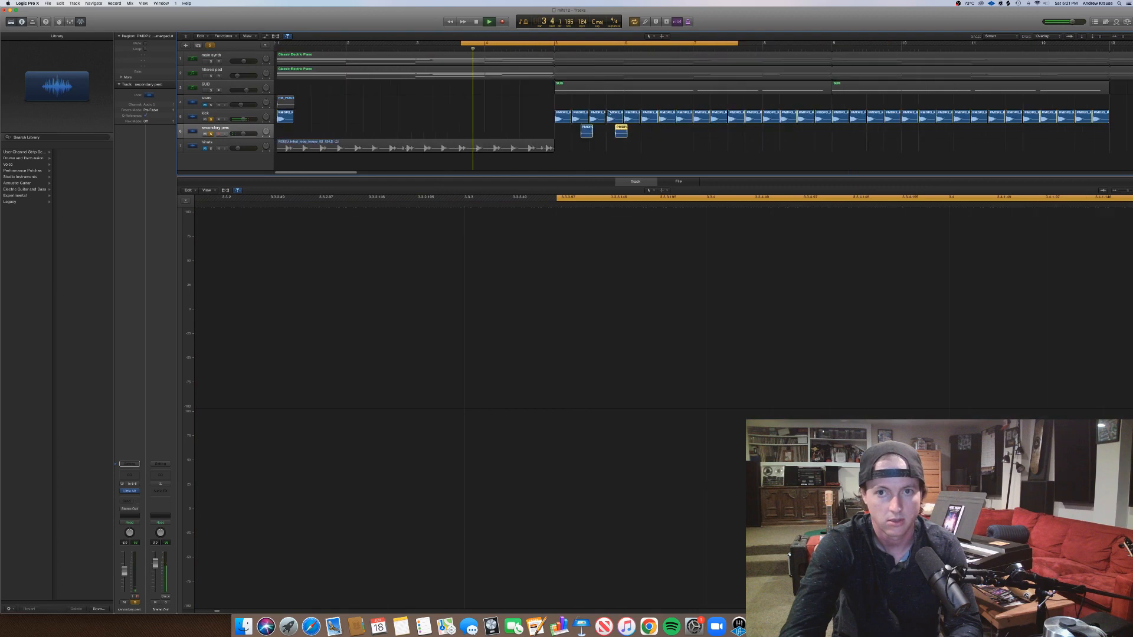
{"action": "left_click", "coordinate": [556, 43]}
{"action": "left_click_drag", "start_coordinate": [557, 43], "coordinate": [825, 69]}
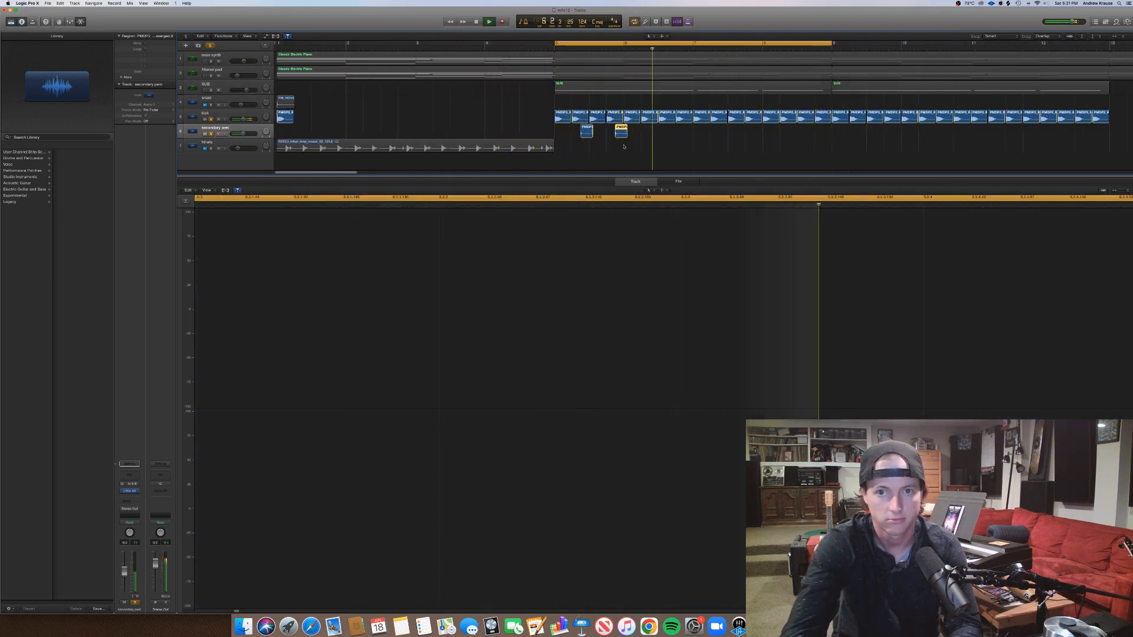
Select both secondary percussion hits in bar 5 and listen to them against the kick.
{"action": "mouse_move", "coordinate": [620, 136]}
{"action": "left_mouse_down"}
{"action": "mouse_move", "coordinate": [641, 137]}
{"action": "mouse_move", "coordinate": [615, 138]}
{"action": "mouse_move", "coordinate": [626, 138]}
{"action": "left_mouse_up"}
{"action": "key", "text": "space"}
{"action": "left_click", "coordinate": [581, 132], "text": "shift"}
{"action": "key", "text": "z"}
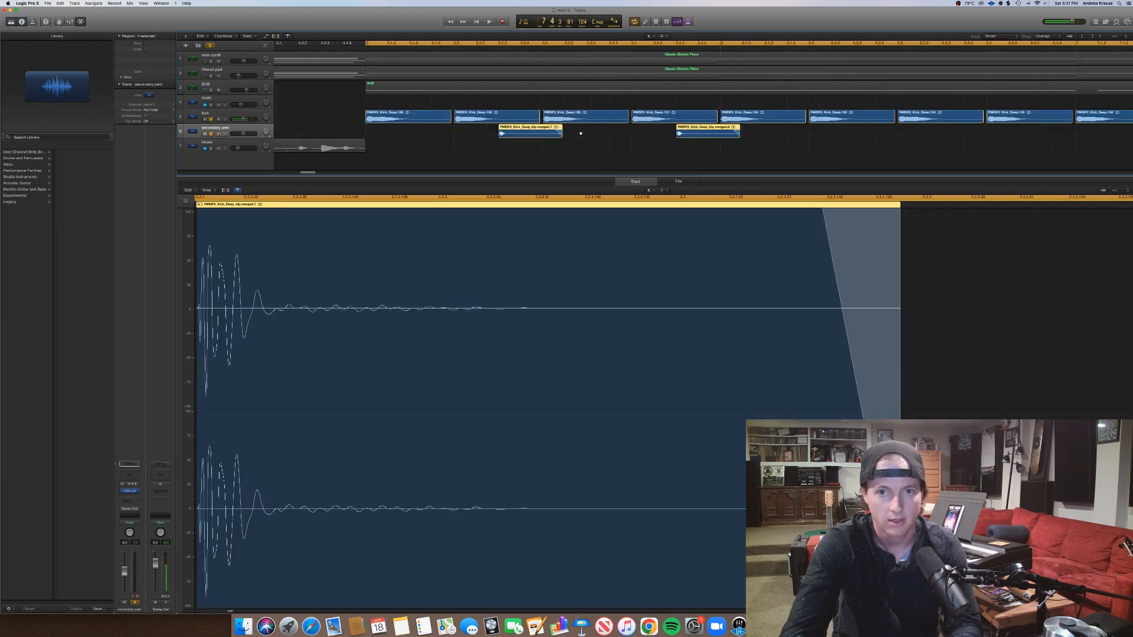
{"action": "left_click_drag", "start_coordinate": [528, 129], "coordinate": [528, 129]}
{"action": "key", "text": "space"}
{"action": "key", "text": "super+Left"}
{"action": "key", "text": "super+Left"}
{"action": "key", "text": "super+Left"}
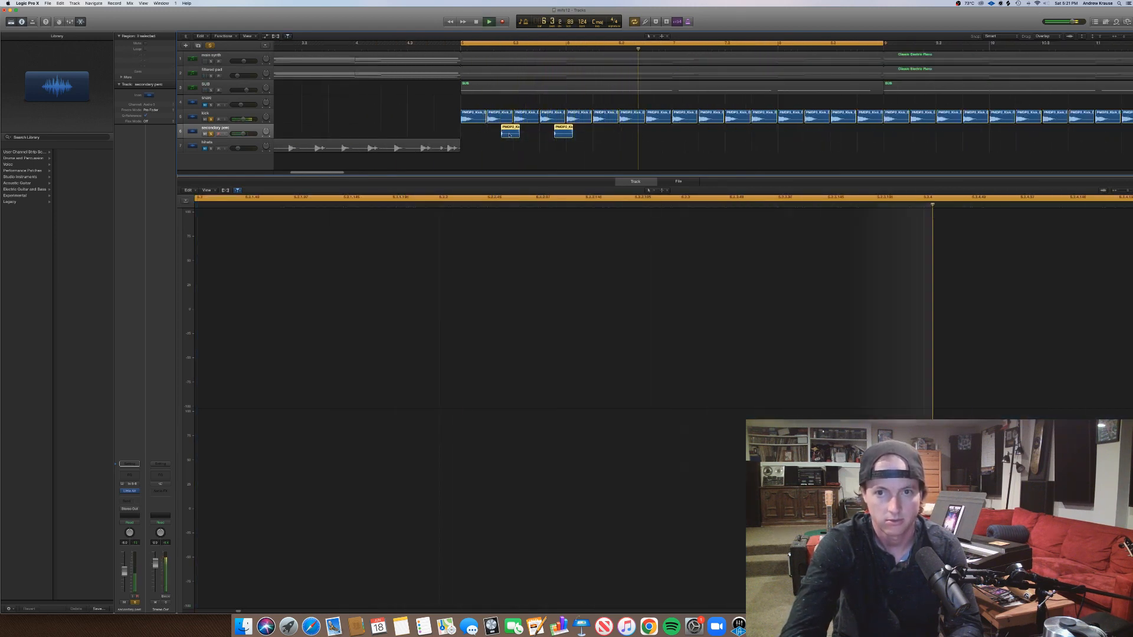
Add a percussion hit on the off-beat after beat 4 of bar 6, then copy the three-hit pattern over bars 7 and 8.
{"action": "left_click_drag", "start_coordinate": [510, 134], "coordinate": [666, 131]}
{"action": "left_click", "coordinate": [700, 147]}
{"action": "left_click", "coordinate": [722, 132]}
{"action": "key", "text": "Delete"}
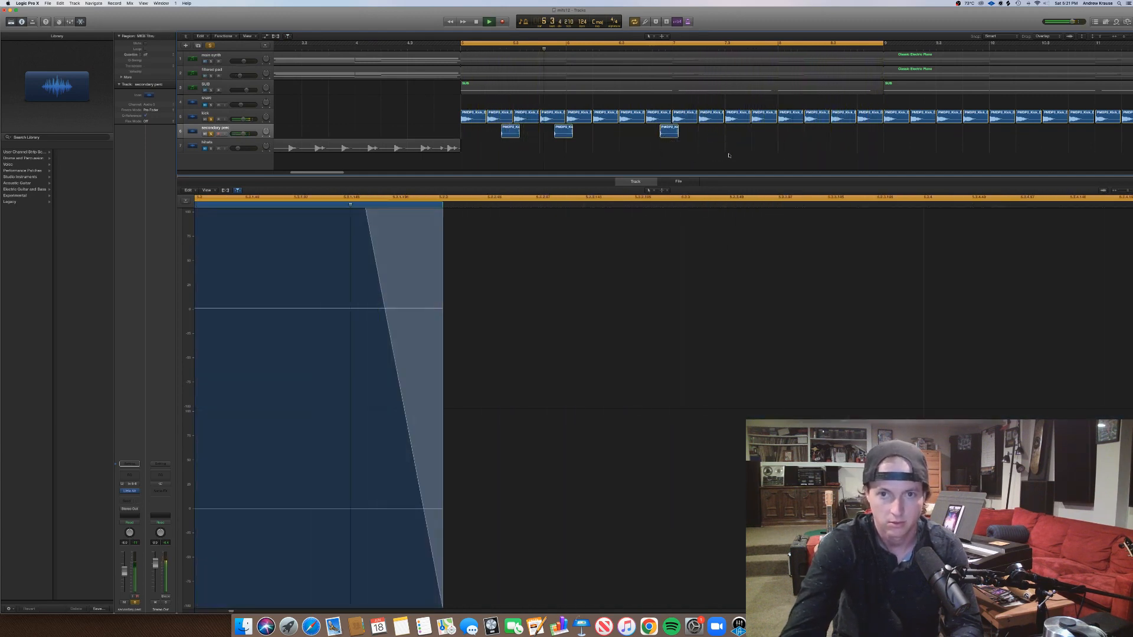
{"action": "left_click_drag", "start_coordinate": [727, 156], "coordinate": [722, 133]}
{"action": "key", "text": "space"}
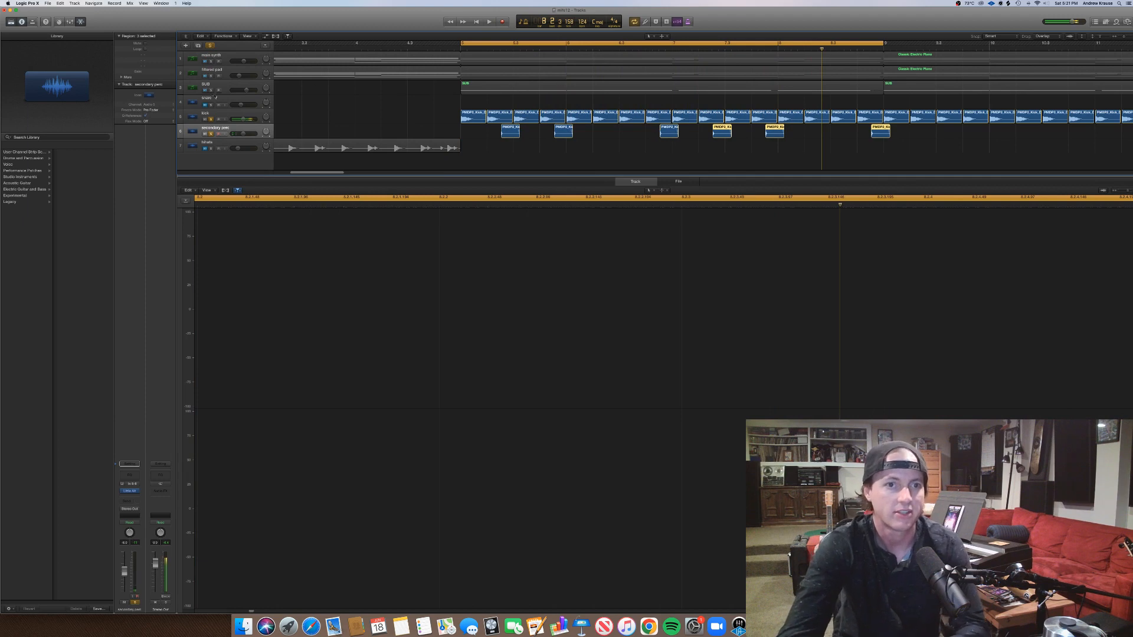
Move the main synth below the pad and solo the pad, main synth, SUB and hi-hats tracks along with the drums.
{"action": "left_click_drag", "start_coordinate": [218, 61], "coordinate": [210, 107]}
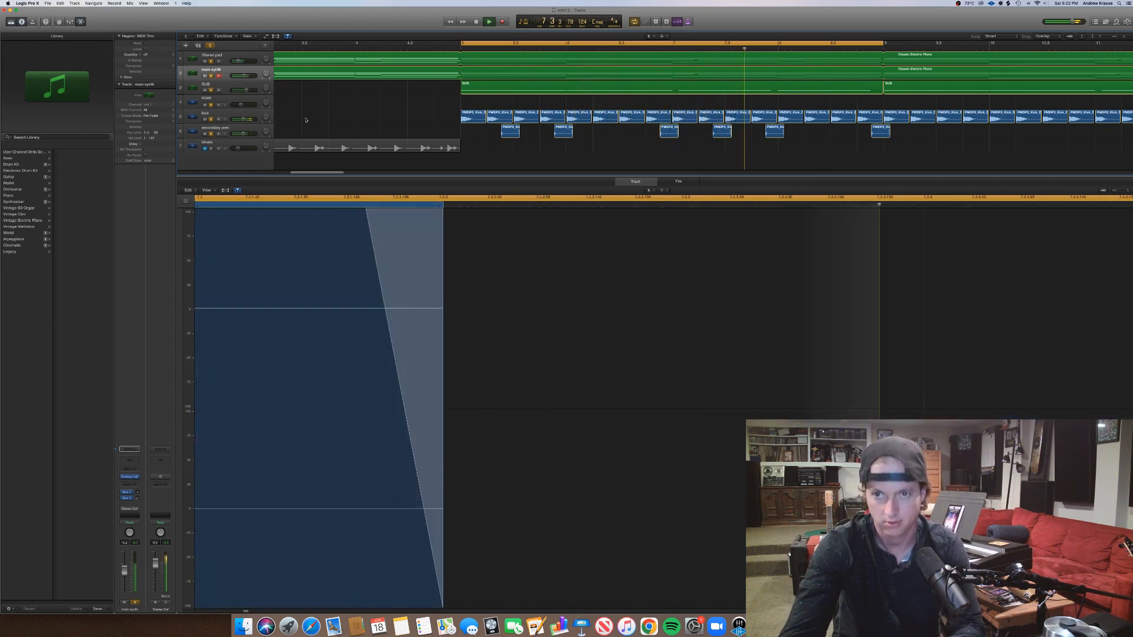
{"action": "scroll", "coordinate": [331, 127], "scroll_direction": "down", "scroll_amount": 5}
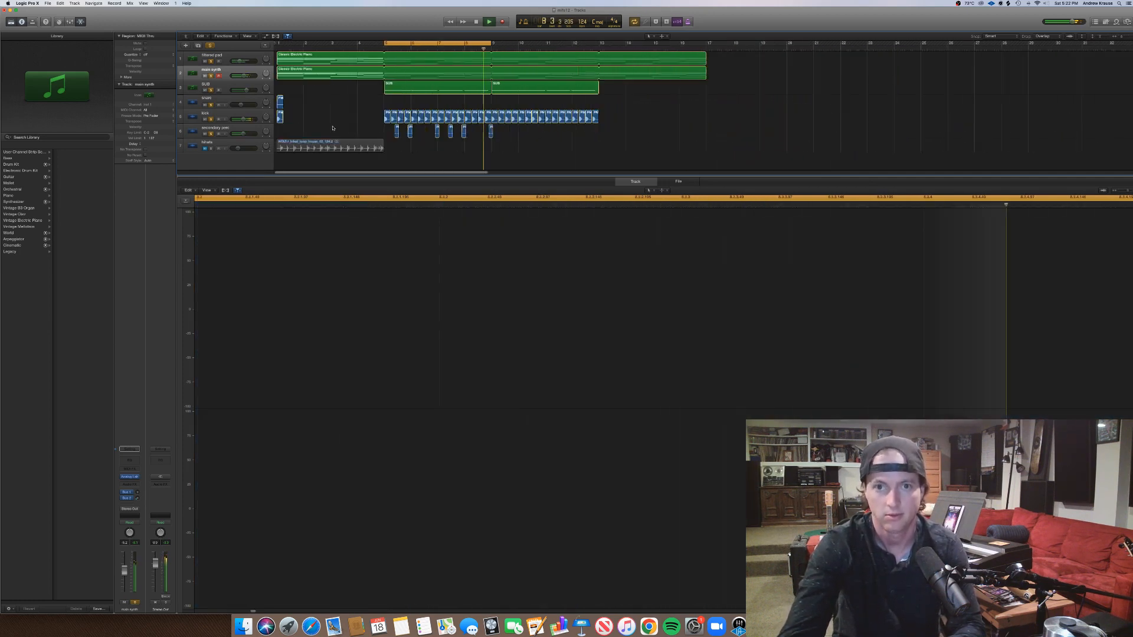
{"action": "scroll", "coordinate": [309, 148], "scroll_direction": "down", "scroll_amount": 1}
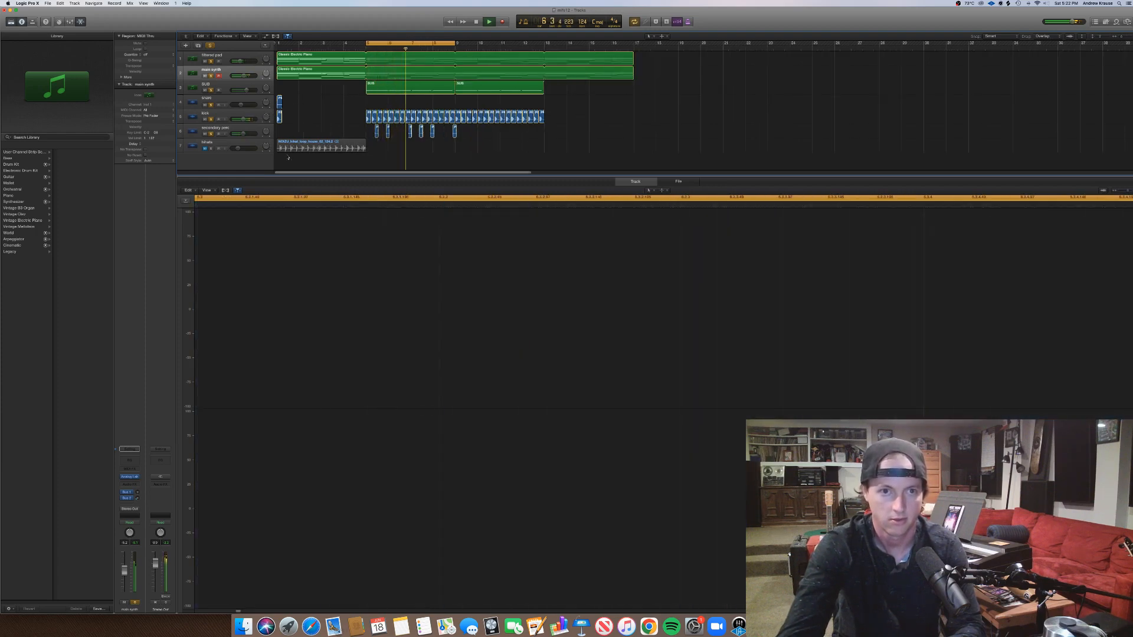
{"action": "left_click", "coordinate": [211, 149]}
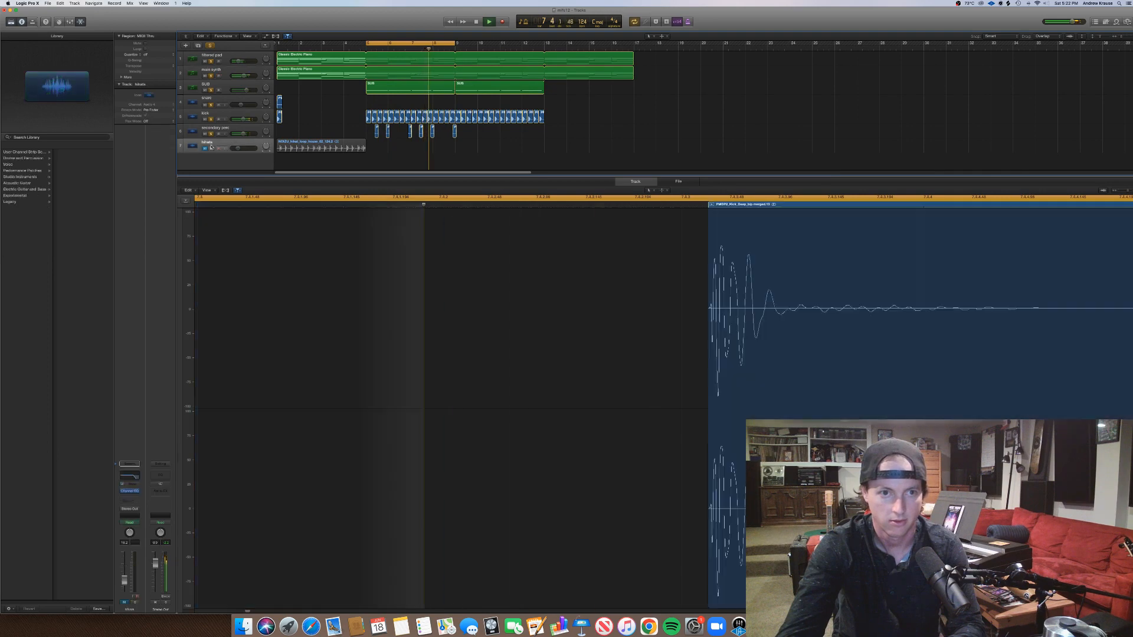
{"action": "key", "text": "space"}
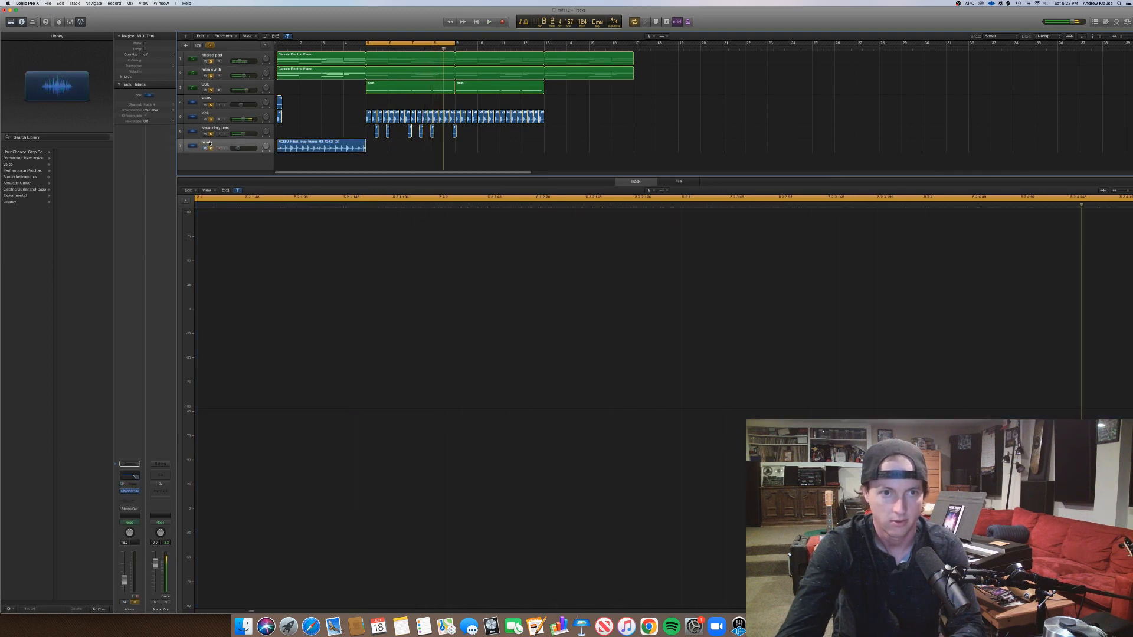
Automate the hi-hat loop's high cut frequency to rise across bars 1 to 4, then hide the automation and play the track.
{"action": "key", "text": "a"}
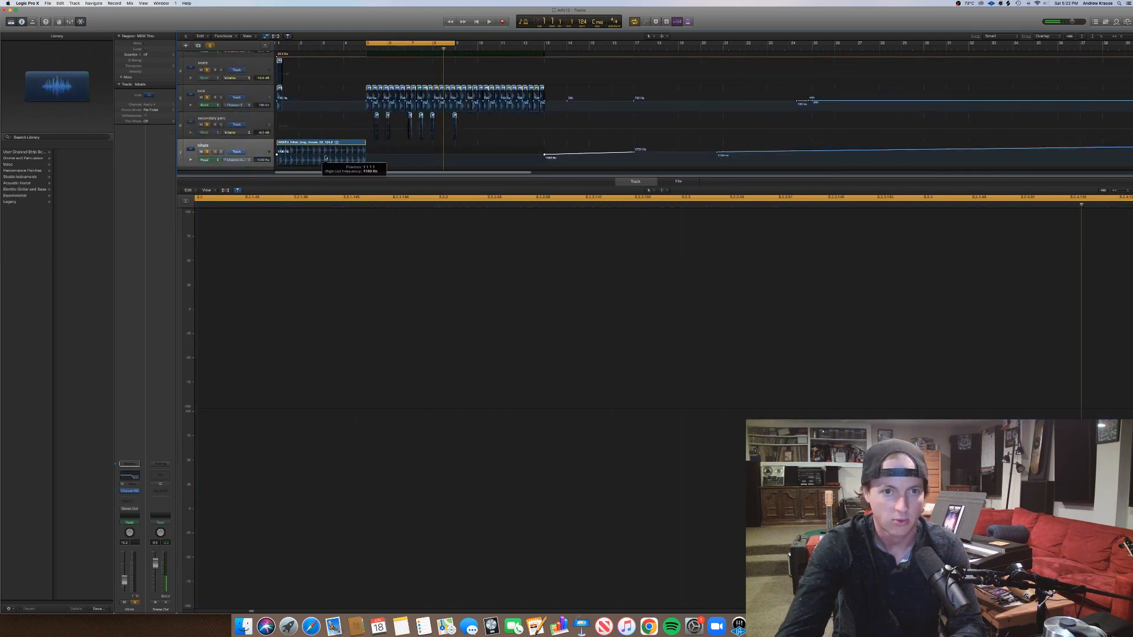
{"action": "key", "text": "Return"}
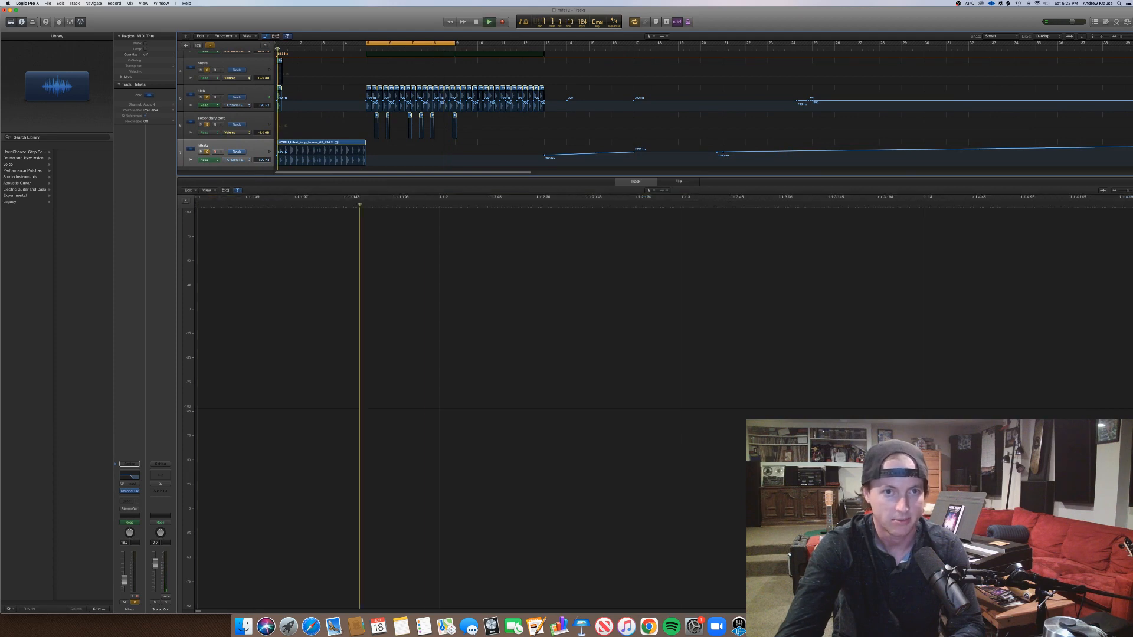
{"action": "key", "text": "a"}
{"action": "key", "text": "a"}
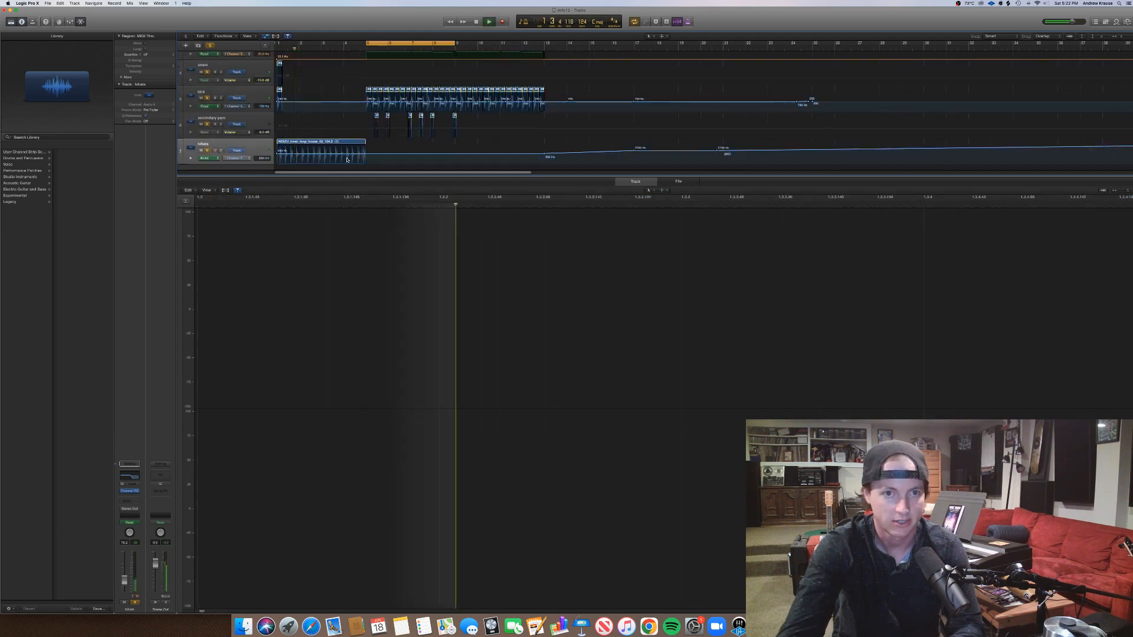
{"action": "left_click", "coordinate": [311, 154]}
{"action": "left_click", "coordinate": [325, 155]}
{"action": "mouse_move", "coordinate": [341, 155]}
{"action": "left_mouse_down"}
{"action": "mouse_move", "coordinate": [362, 149]}
{"action": "mouse_move", "coordinate": [354, 151]}
{"action": "left_mouse_up"}
{"action": "left_click", "coordinate": [353, 153]}
{"action": "left_click", "coordinate": [363, 153]}
{"action": "key", "text": "space"}
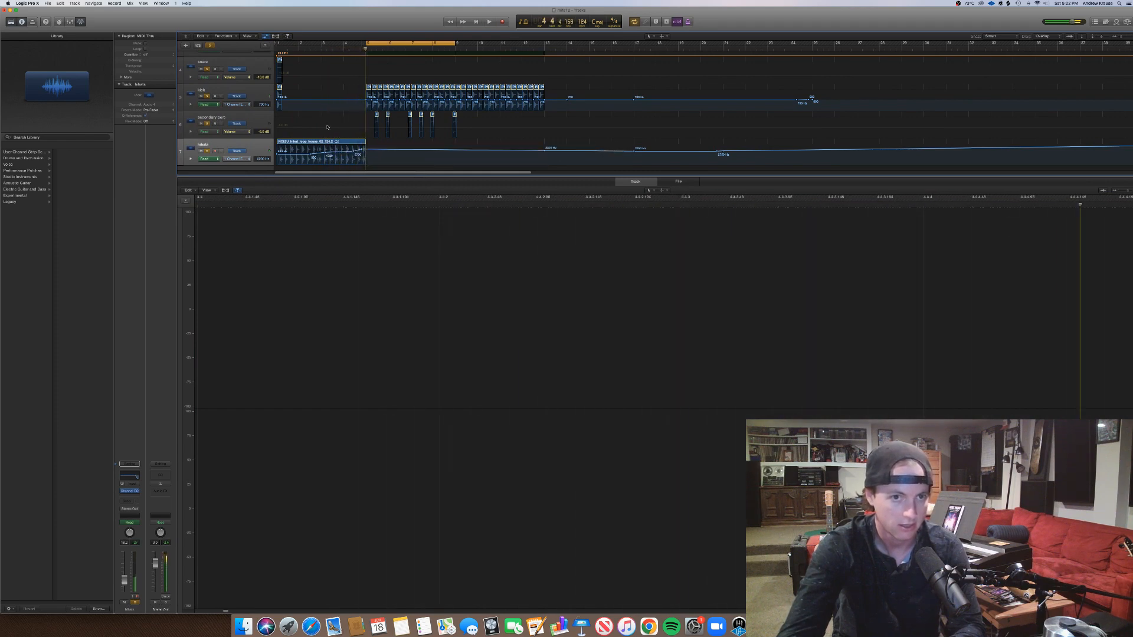
{"action": "key", "text": "a"}
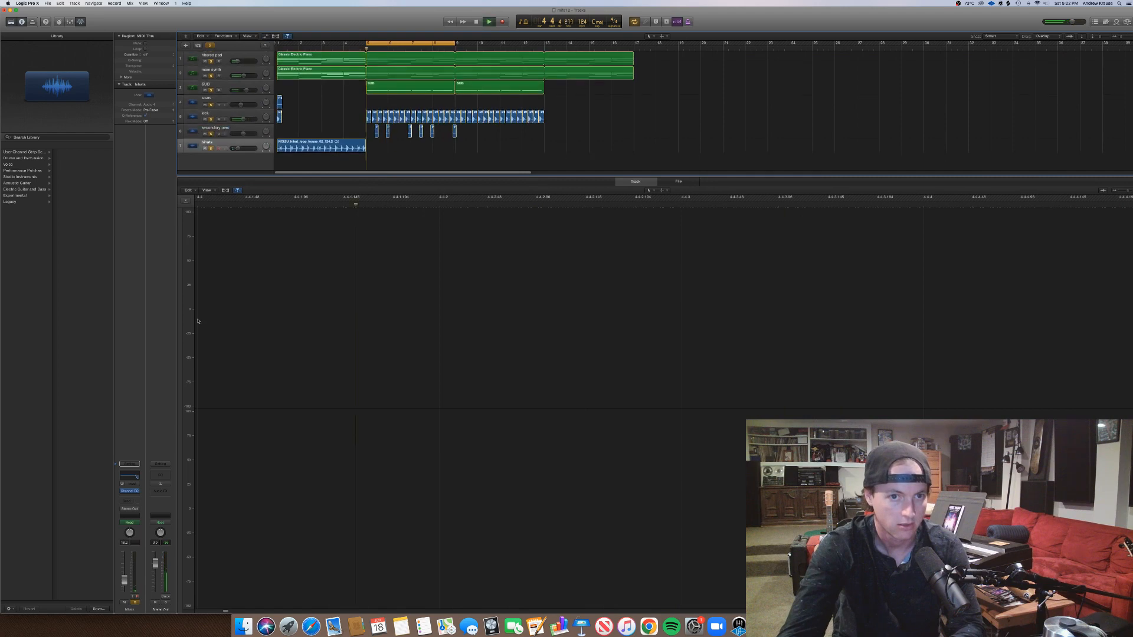
{"action": "key", "text": "space"}
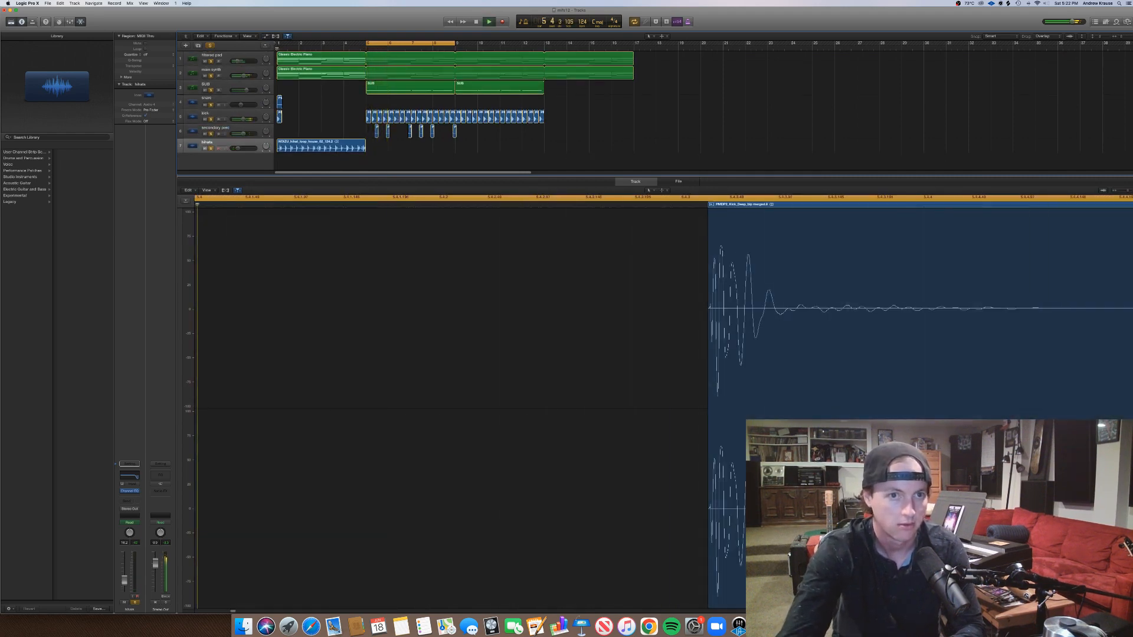
Raise the hi-hats track's volume slightly while playing the track from bar 1, then return to the start.
{"action": "key", "text": "Return"}
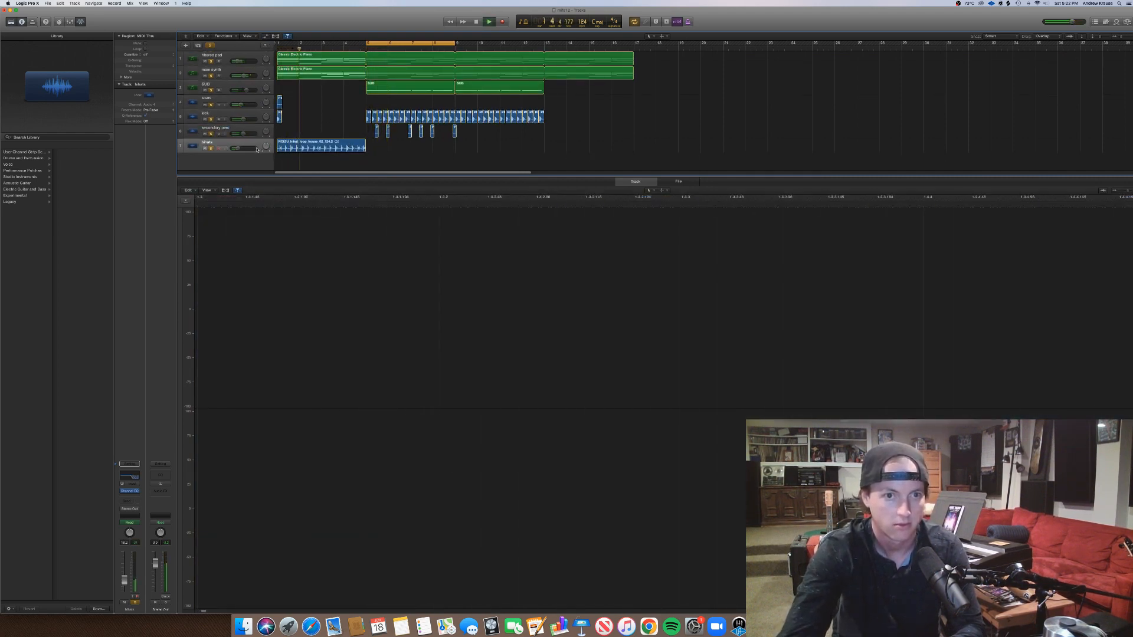
{"action": "key", "text": "a"}
{"action": "key", "text": "a"}
{"action": "mouse_move", "coordinate": [239, 148]}
{"action": "left_mouse_down"}
{"action": "mouse_move", "coordinate": [252, 151]}
{"action": "mouse_move", "coordinate": [241, 151]}
{"action": "left_mouse_up"}
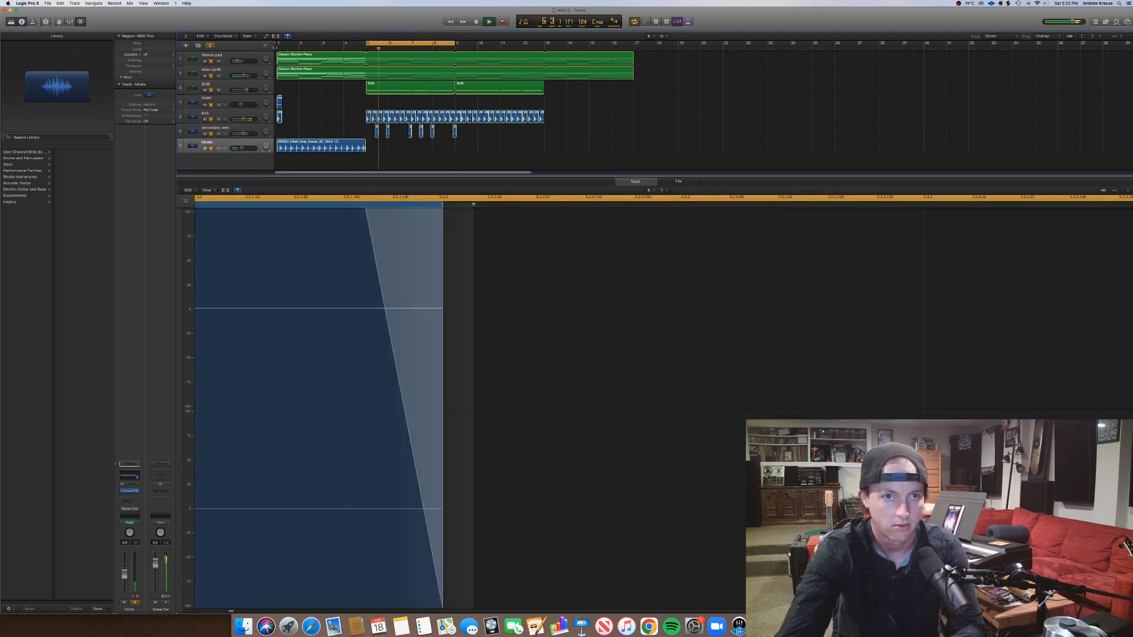
{"action": "key", "text": "Return"}
Extend the hi-hat loop and secondary percussion through bar 12 and place a copy of the snare hit in bar 5.
{"action": "left_click_drag", "start_coordinate": [302, 148], "coordinate": [465, 133]}
{"action": "left_click_drag", "start_coordinate": [280, 101], "coordinate": [376, 105]}
{"action": "key", "text": "space"}
Flatten the hi-hats' high cut automation over bars 5 to 12, then play it back and hide the automation.
{"action": "key", "text": "a"}
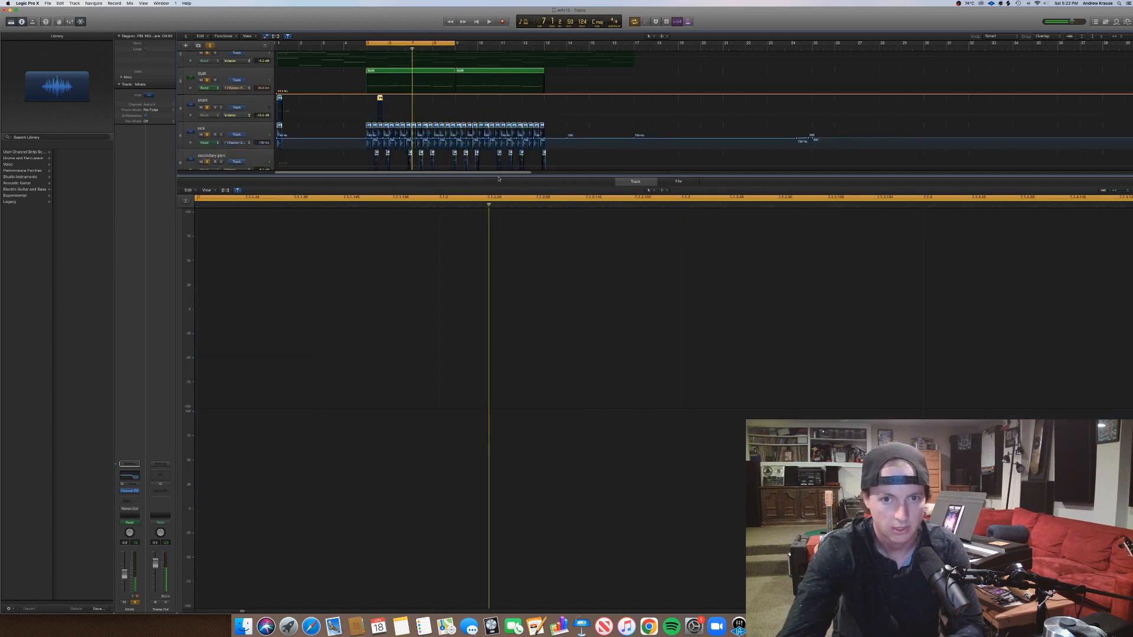
{"action": "key", "text": "e"}
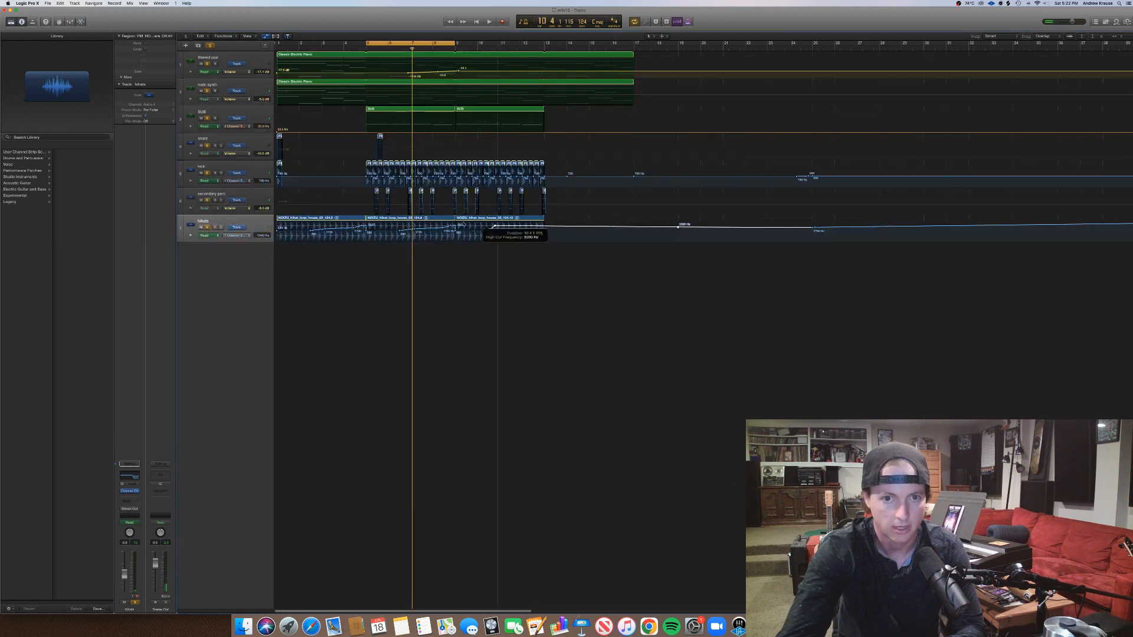
{"action": "left_click_drag", "start_coordinate": [495, 227], "coordinate": [373, 227]}
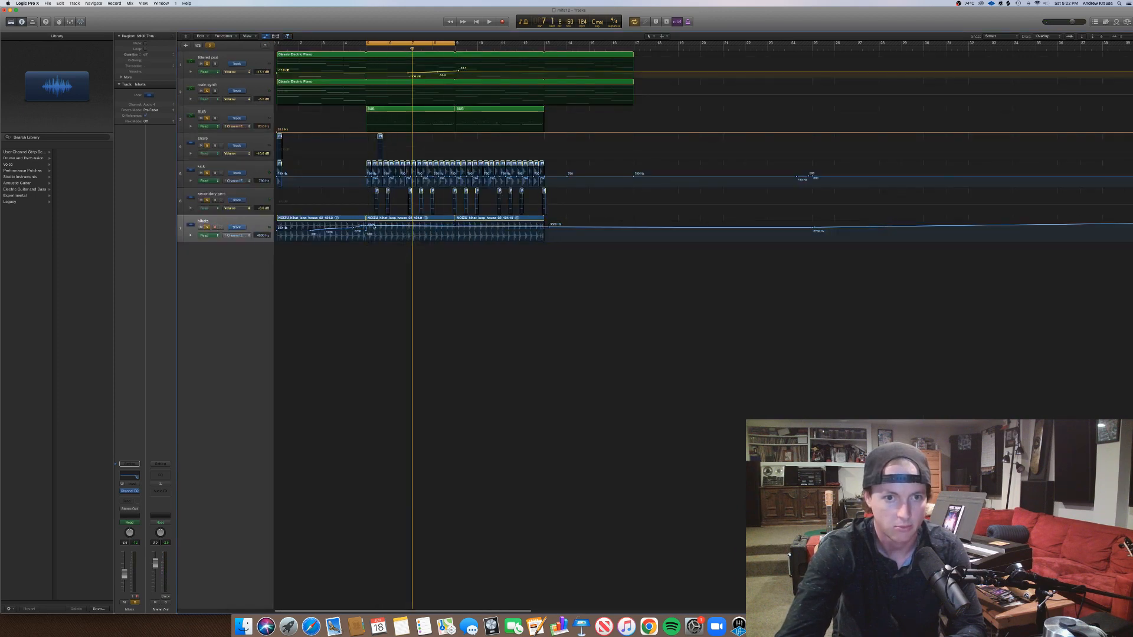
{"action": "key", "text": "space"}
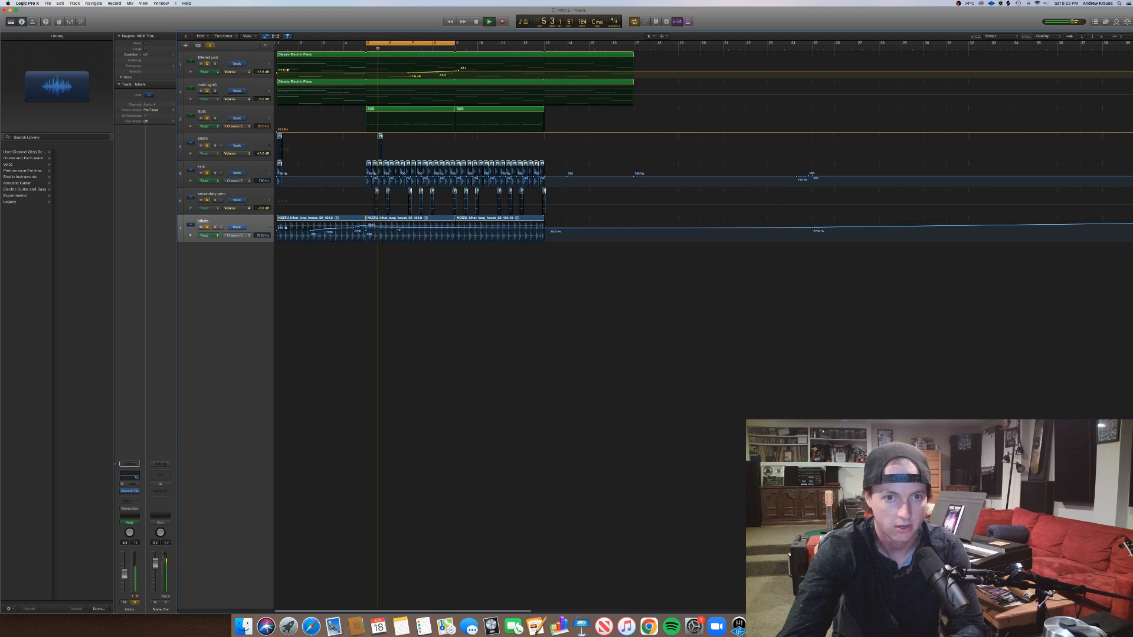
{"action": "key", "text": "a"}
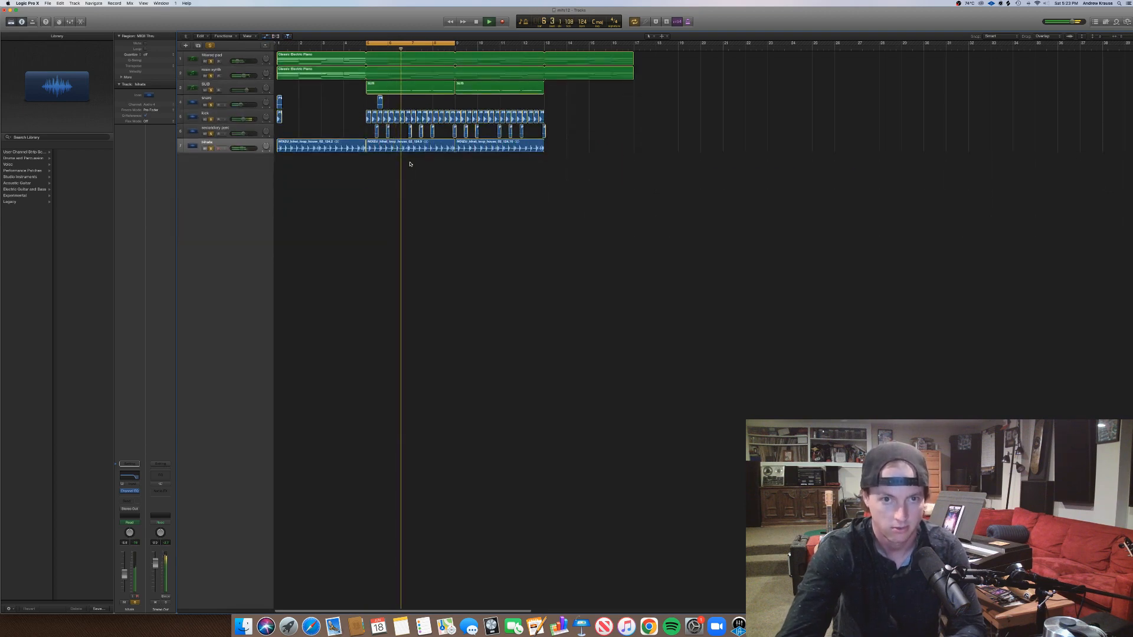
Build the snare pattern over bars 9 to 12 with hits aligned to beats 2 and 4 of every bar.
{"action": "left_click_drag", "start_coordinate": [380, 104], "coordinate": [506, 106]}
{"action": "double_click", "coordinate": [445, 49]}
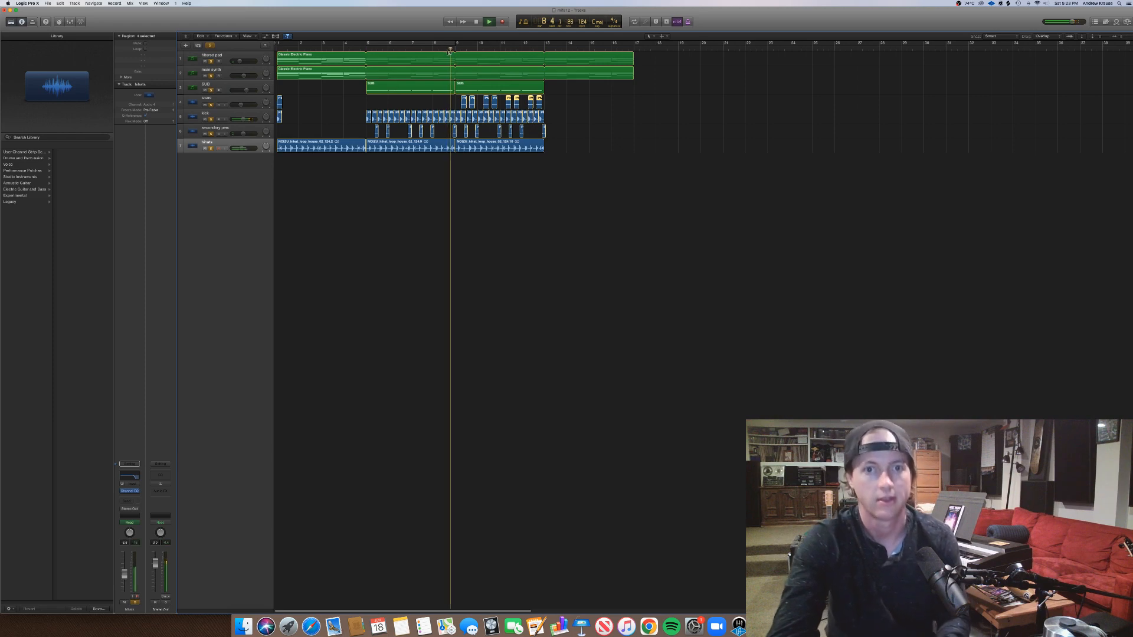
{"action": "key", "text": "super+Right"}
{"action": "key", "text": "super+Right"}
{"action": "scroll", "coordinate": [447, 53], "scroll_direction": "left", "scroll_amount": 3}
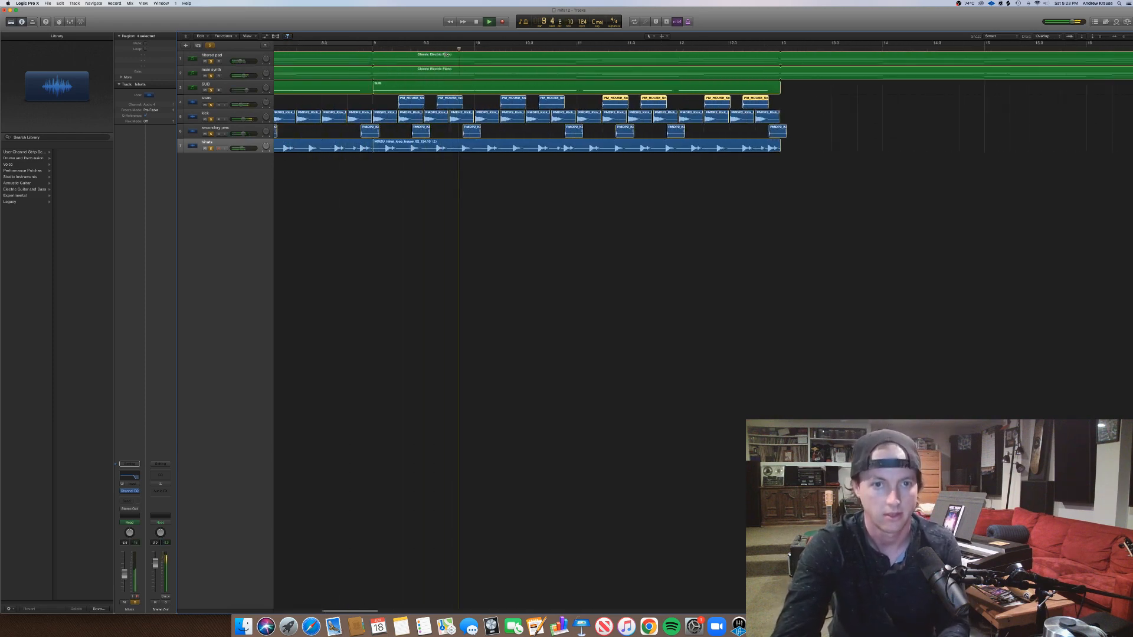
{"action": "left_click_drag", "start_coordinate": [454, 106], "coordinate": [467, 106]}
{"action": "left_click_drag", "start_coordinate": [544, 105], "coordinate": [556, 105]}
{"action": "left_click_drag", "start_coordinate": [646, 103], "coordinate": [660, 106]}
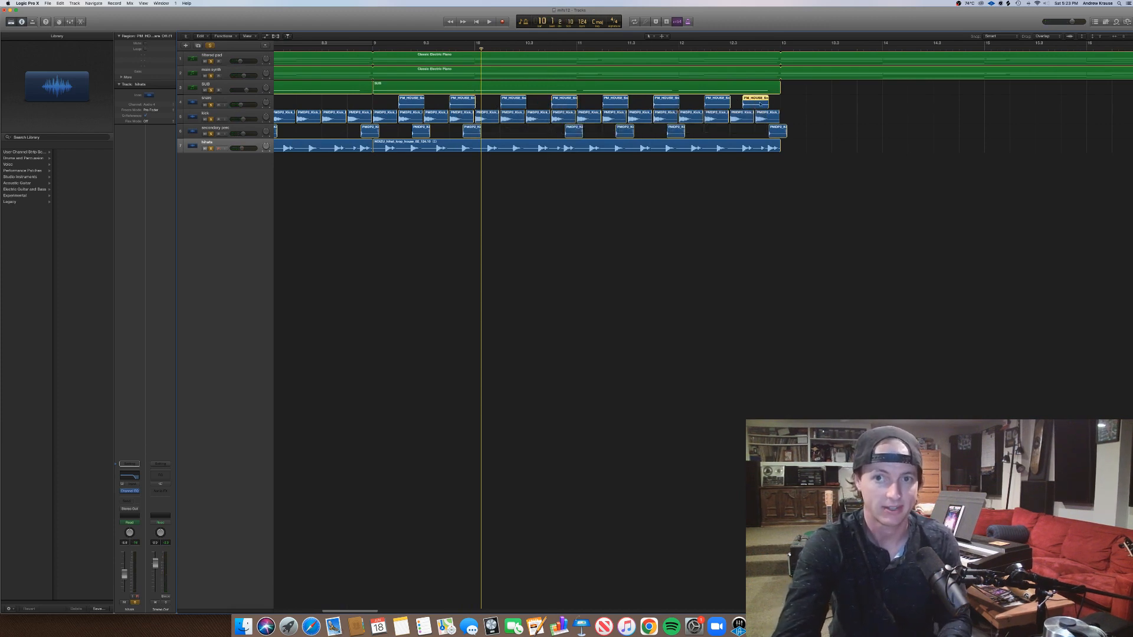
{"action": "left_click_drag", "start_coordinate": [760, 104], "coordinate": [765, 105]}
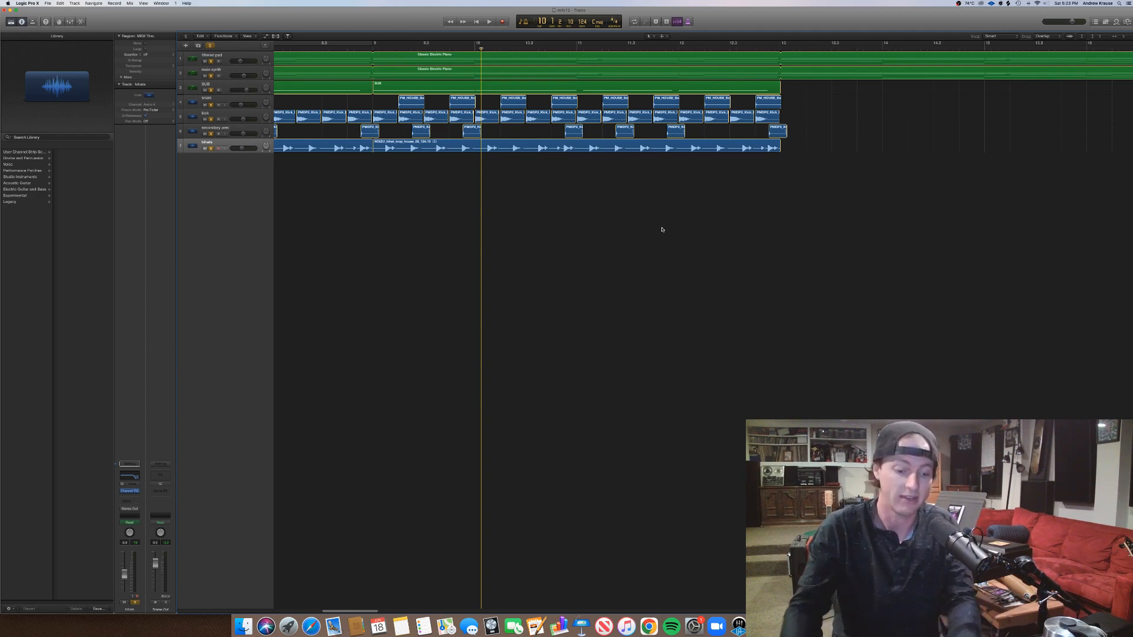
Examine the placement of the snare hits against the kick in bars 9 to 12.
{"action": "key", "text": "super+Left"}
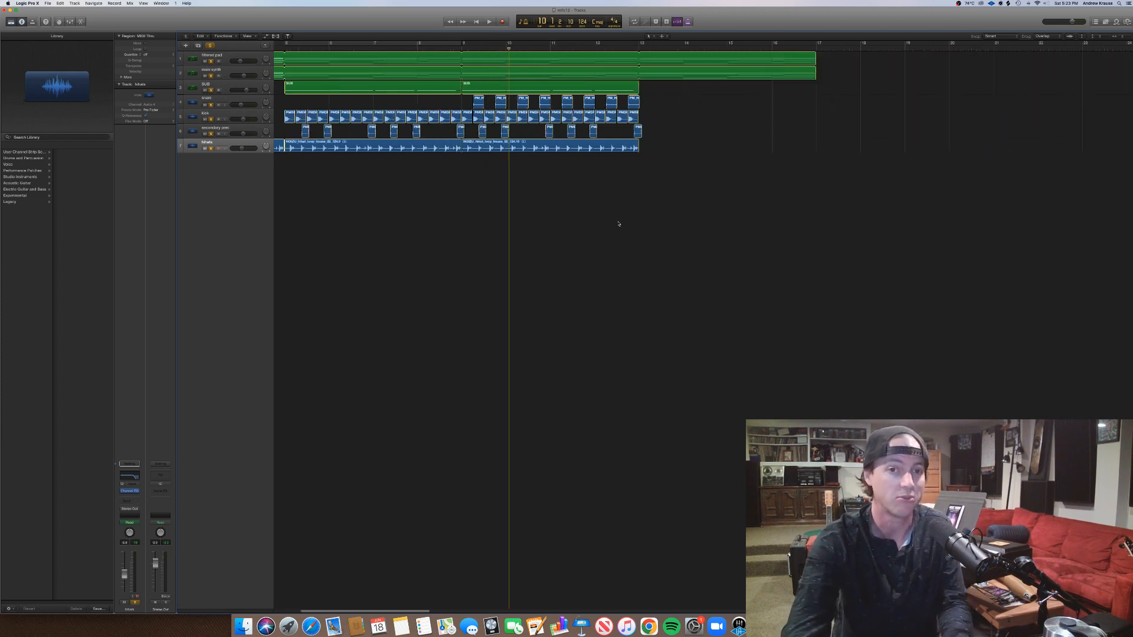
{"action": "scroll", "coordinate": [599, 222], "scroll_direction": "left", "scroll_amount": 5}
{"action": "key", "text": "super+Left"}
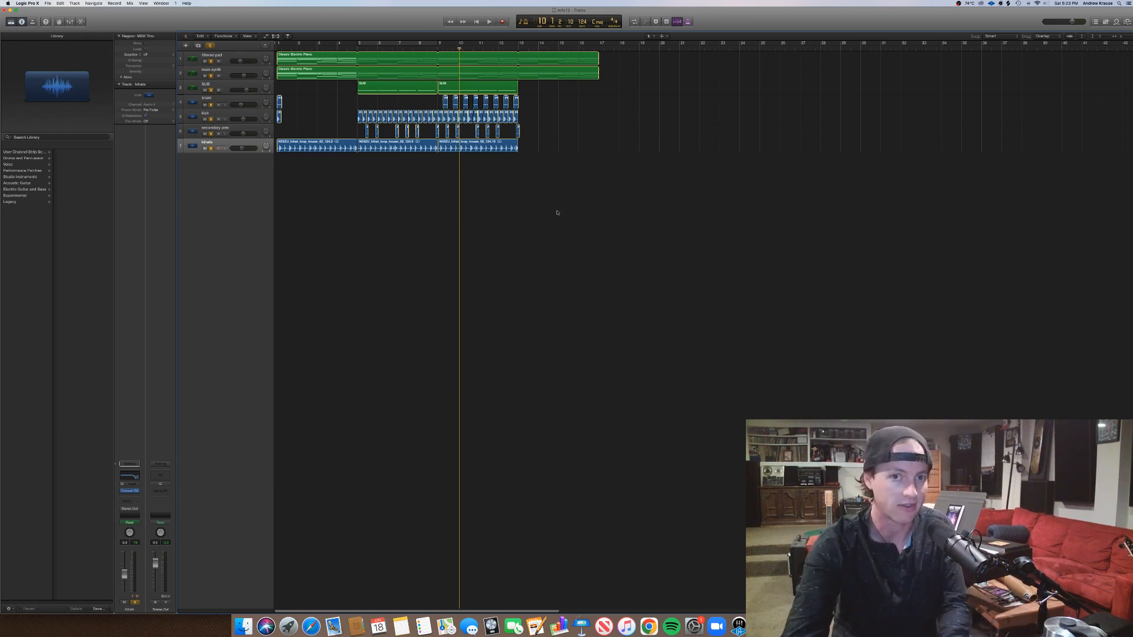
{"action": "key", "text": "super+Right"}
{"action": "key", "text": "super+Right"}
{"action": "key", "text": "super+Right"}
{"action": "key", "text": "super+Right"}
{"action": "key", "text": "super+Right"}
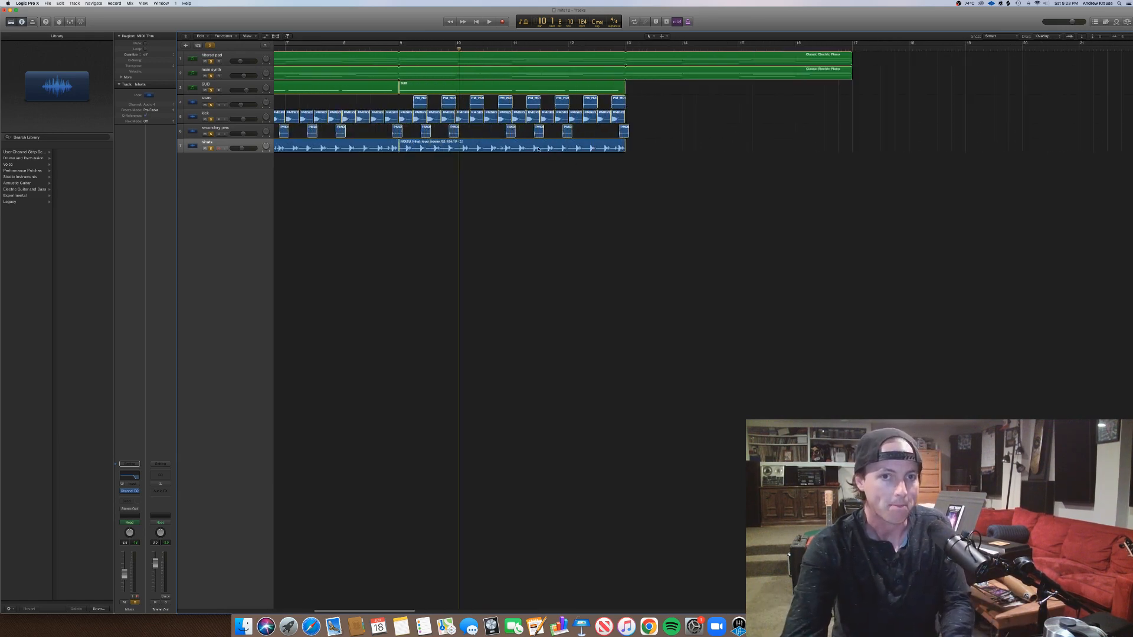
{"action": "scroll", "coordinate": [479, 111], "scroll_direction": "left", "scroll_amount": 3}
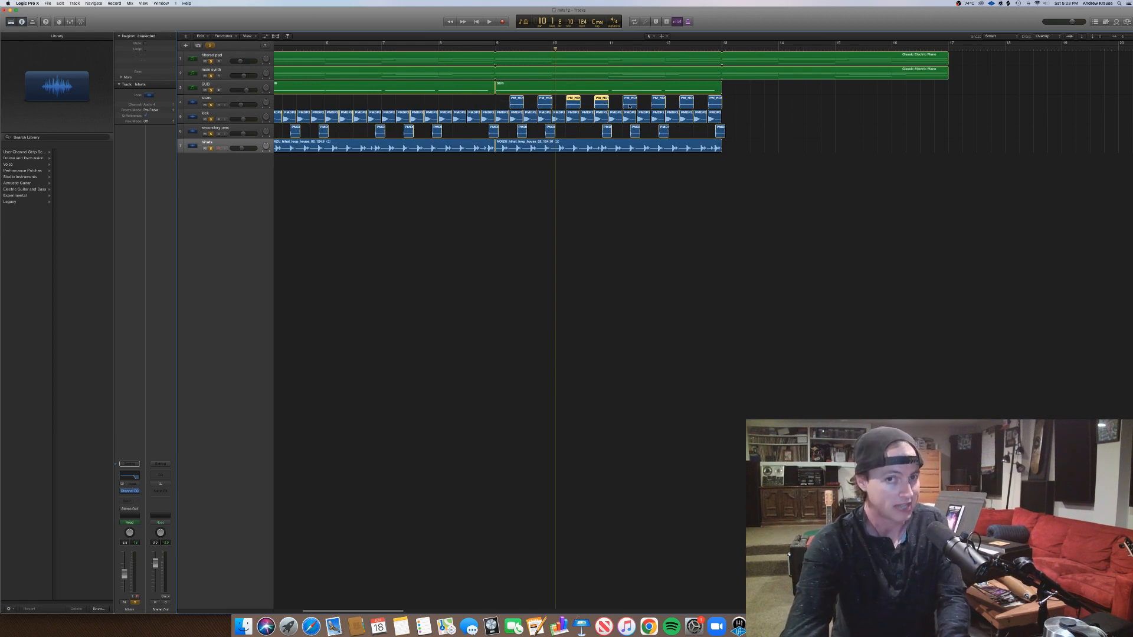
{"action": "left_click_drag", "start_coordinate": [676, 102], "coordinate": [726, 106]}
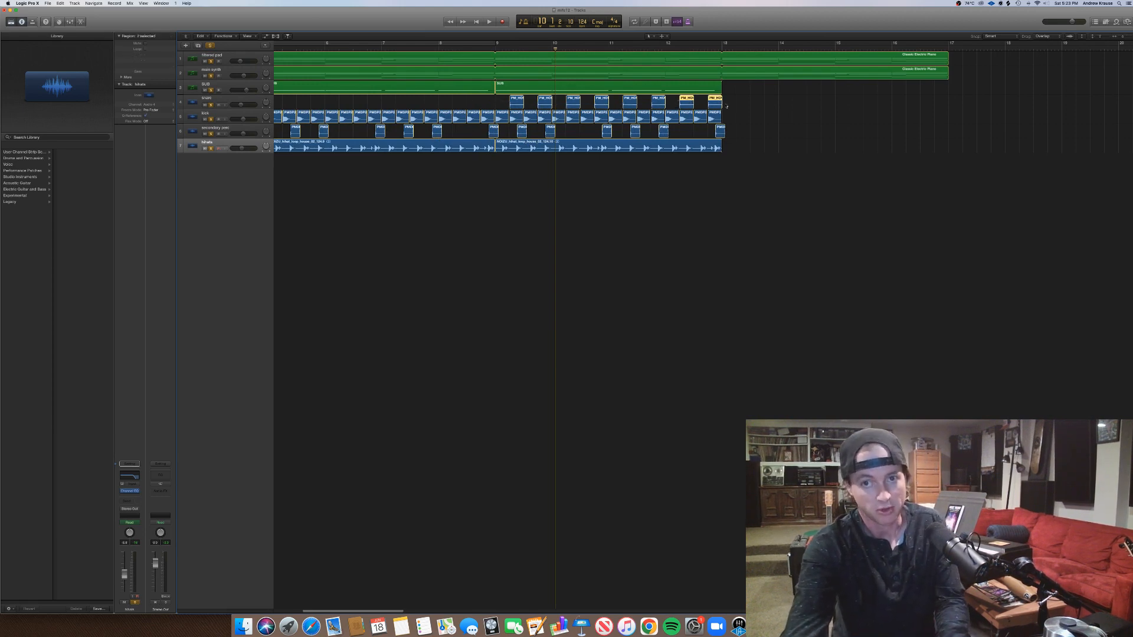
{"action": "scroll", "coordinate": [537, 96], "scroll_direction": "down", "scroll_amount": 1}
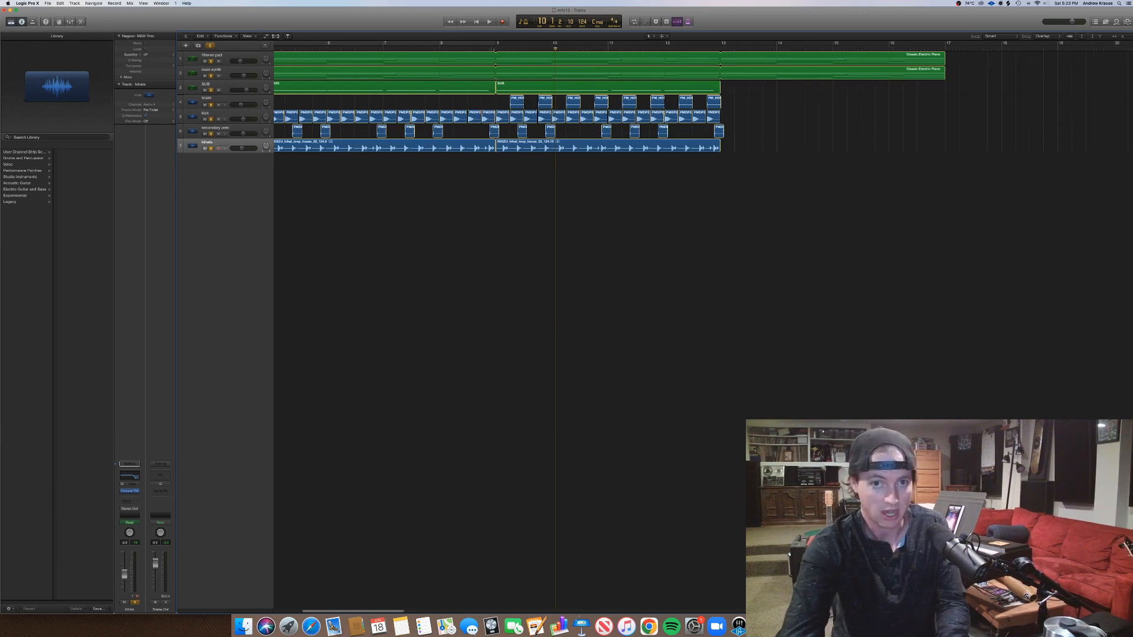
Play from bar 9 and extend the SUB, snare, kick, secondary percussion and hi-hats parts through bar 16.
{"action": "key", "text": "space"}
{"action": "scroll", "coordinate": [560, 157], "scroll_direction": "down", "scroll_amount": 1}
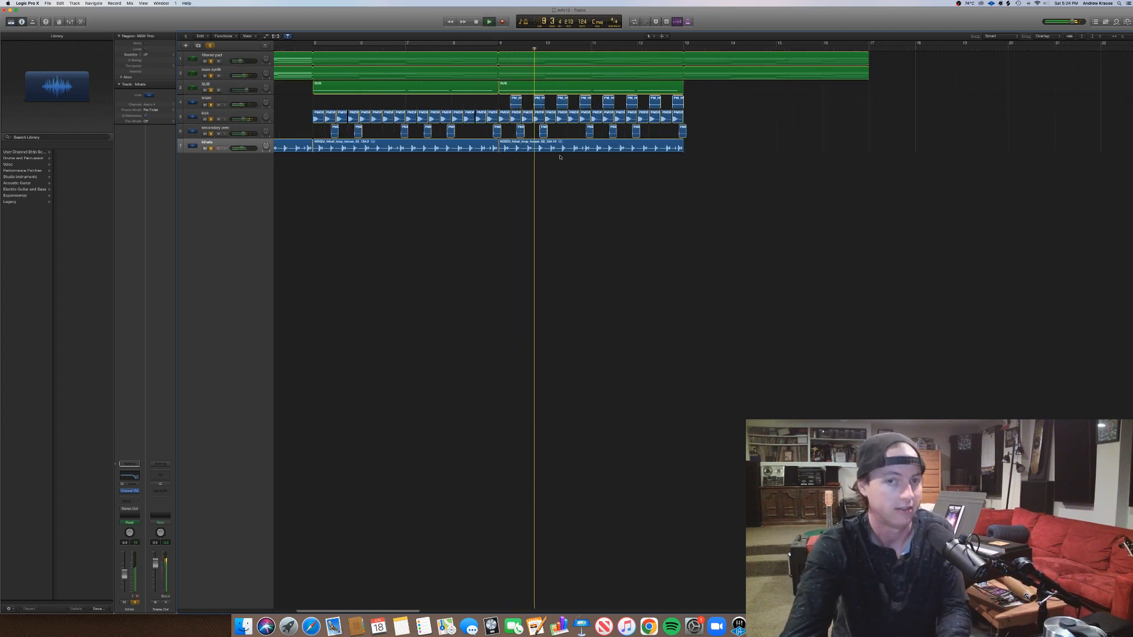
{"action": "left_click_drag", "start_coordinate": [711, 191], "coordinate": [869, 99]}
{"action": "key", "text": "super+Left"}
{"action": "key", "text": "super+Left"}
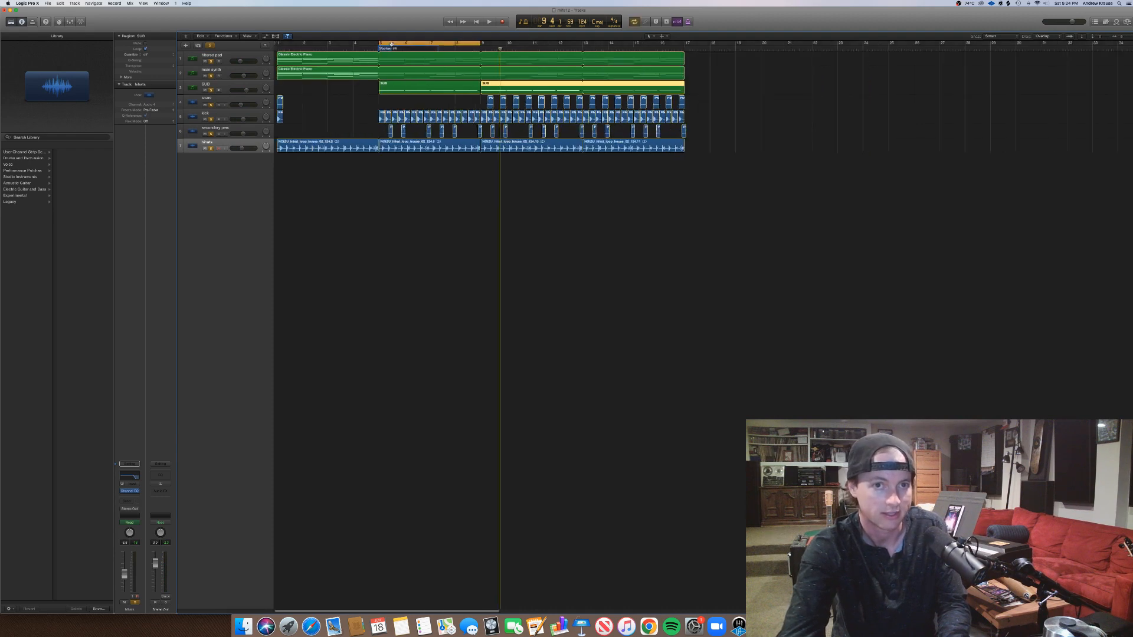
Turn off the cycle range, play from bar 5 and delete the leftover snare and kick hits in bar 1.
{"action": "left_click", "coordinate": [378, 48]}
{"action": "key", "text": "space"}
{"action": "left_click_drag", "start_coordinate": [320, 117], "coordinate": [257, 89]}
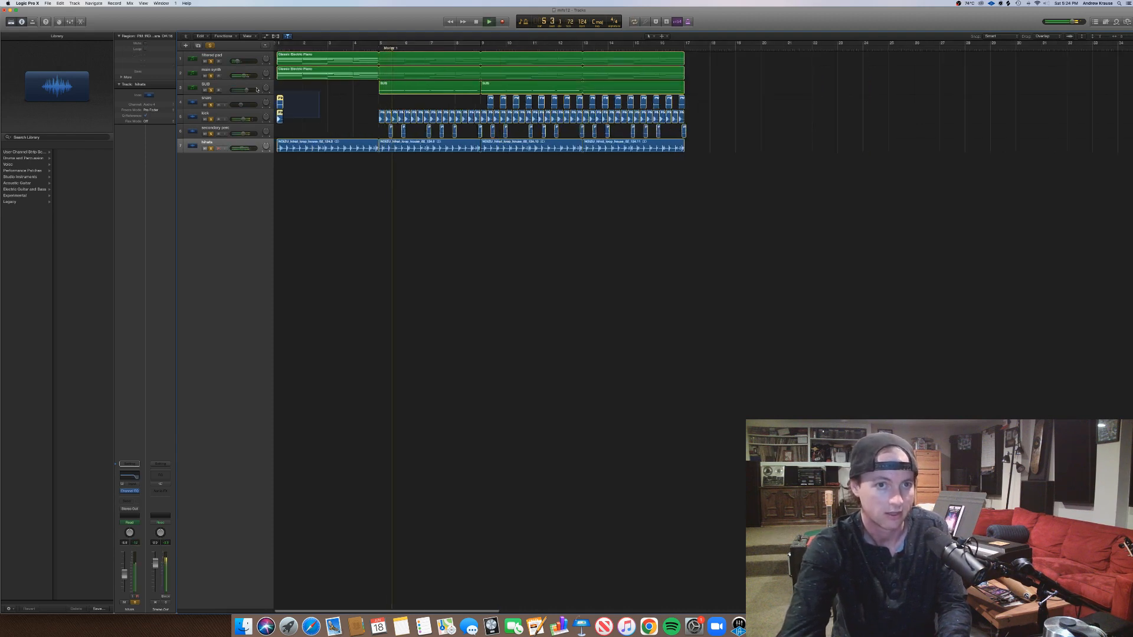
Adjust the hi-hats' high cut automation over bars 5 to 16 during playback, then hide the automation.
{"action": "key", "text": "a"}
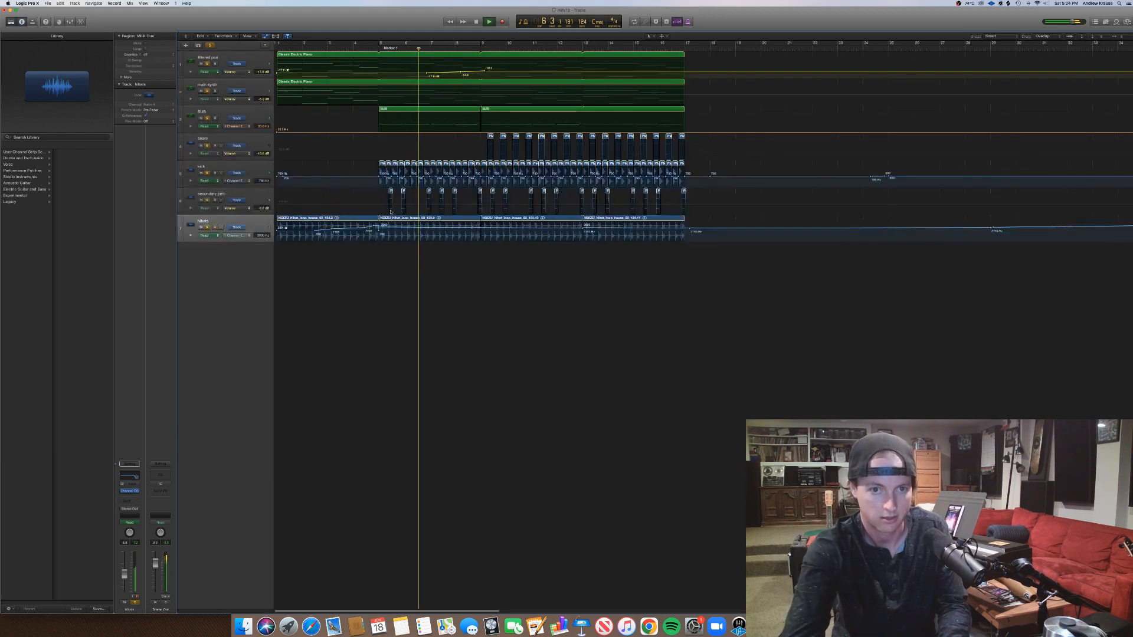
{"action": "left_click_drag", "start_coordinate": [382, 228], "coordinate": [378, 231]}
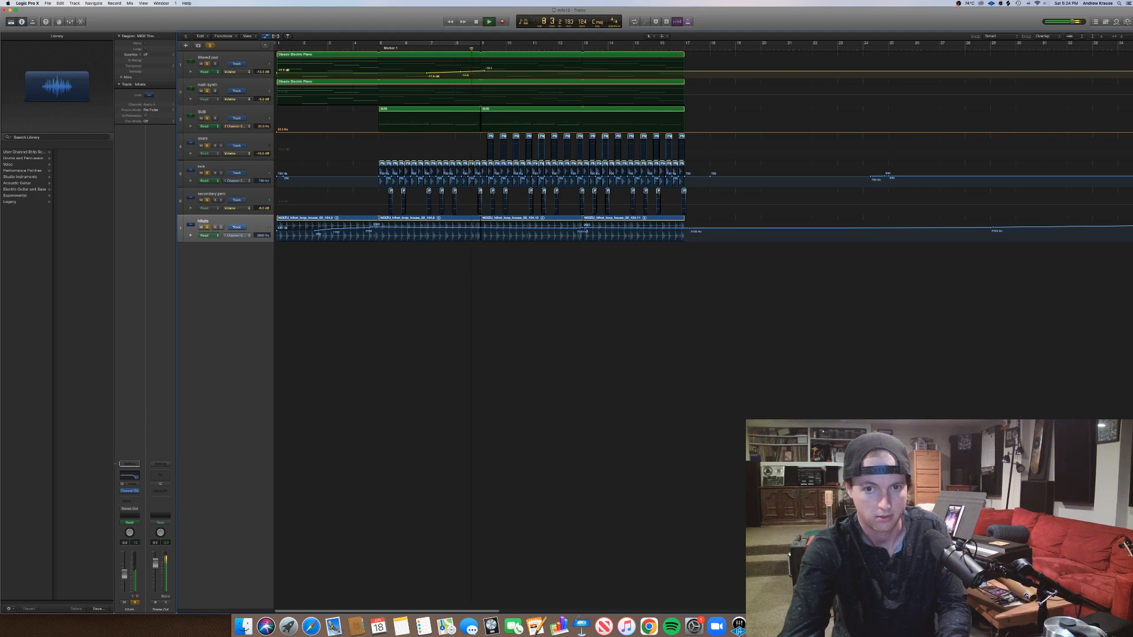
{"action": "left_click_drag", "start_coordinate": [487, 228], "coordinate": [487, 227]}
{"action": "left_click_drag", "start_coordinate": [600, 229], "coordinate": [600, 228]}
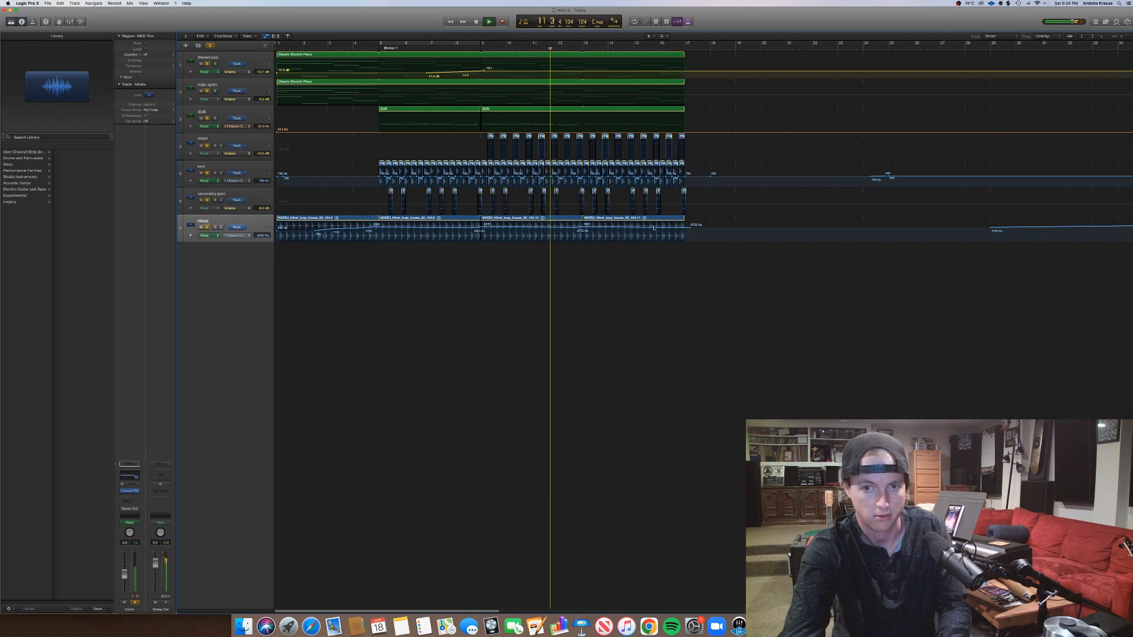
{"action": "key", "text": "a"}
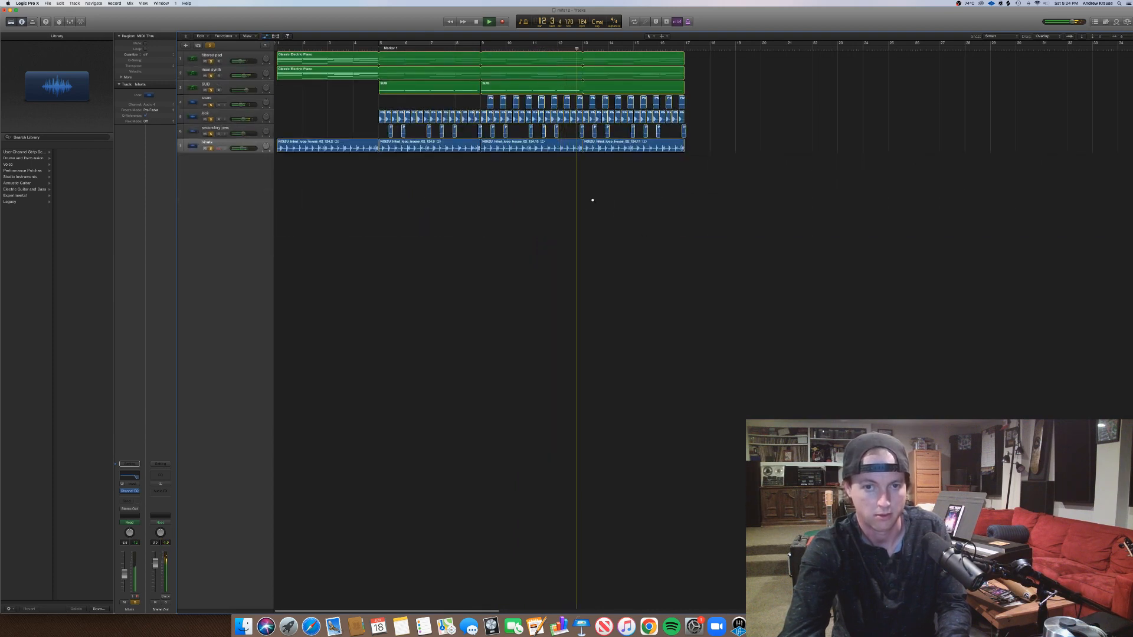
Extend the filtered pad and main synth regions through bar 24.
{"action": "scroll", "coordinate": [591, 203], "scroll_direction": "down", "scroll_amount": 5}
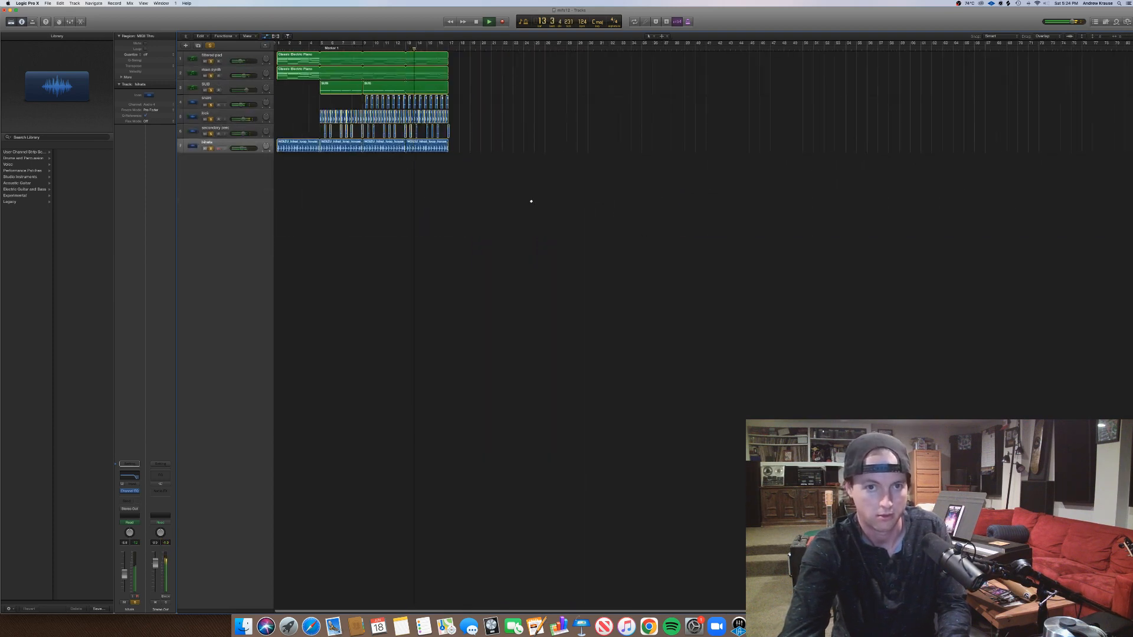
{"action": "scroll", "coordinate": [531, 201], "scroll_direction": "up", "scroll_amount": 3}
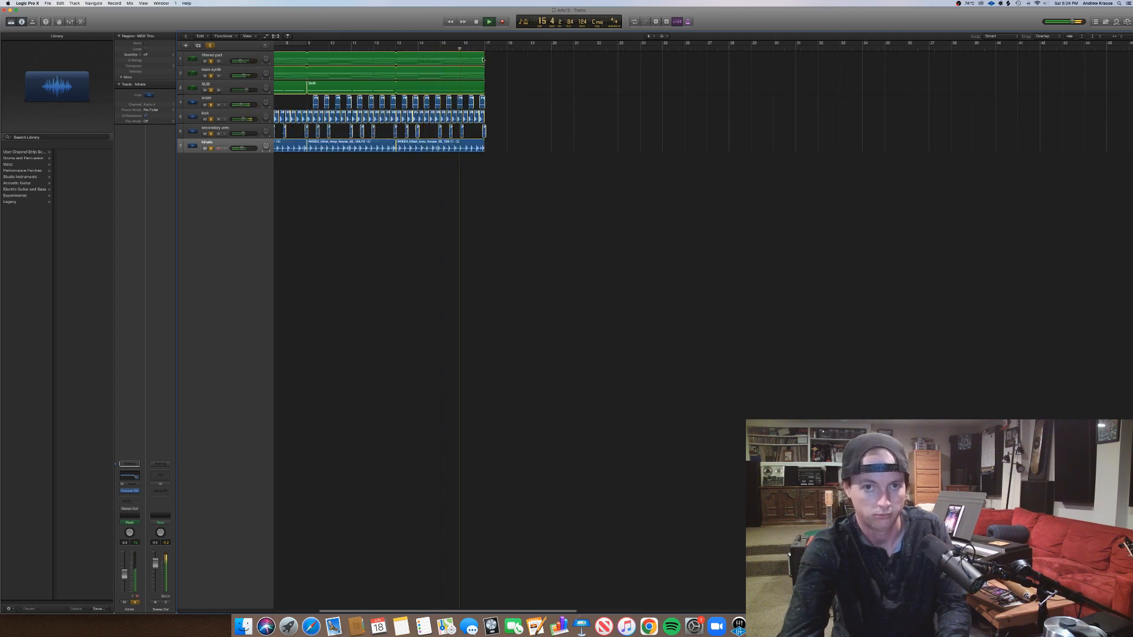
{"action": "left_click_drag", "start_coordinate": [485, 54], "coordinate": [663, 75]}
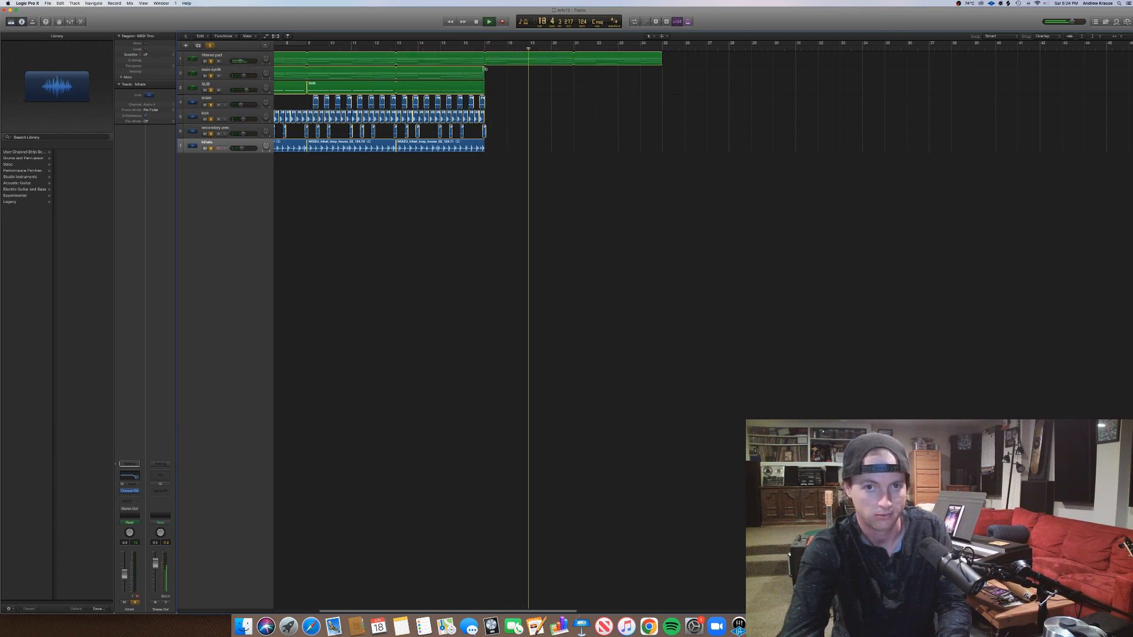
{"action": "left_click_drag", "start_coordinate": [483, 67], "coordinate": [663, 80]}
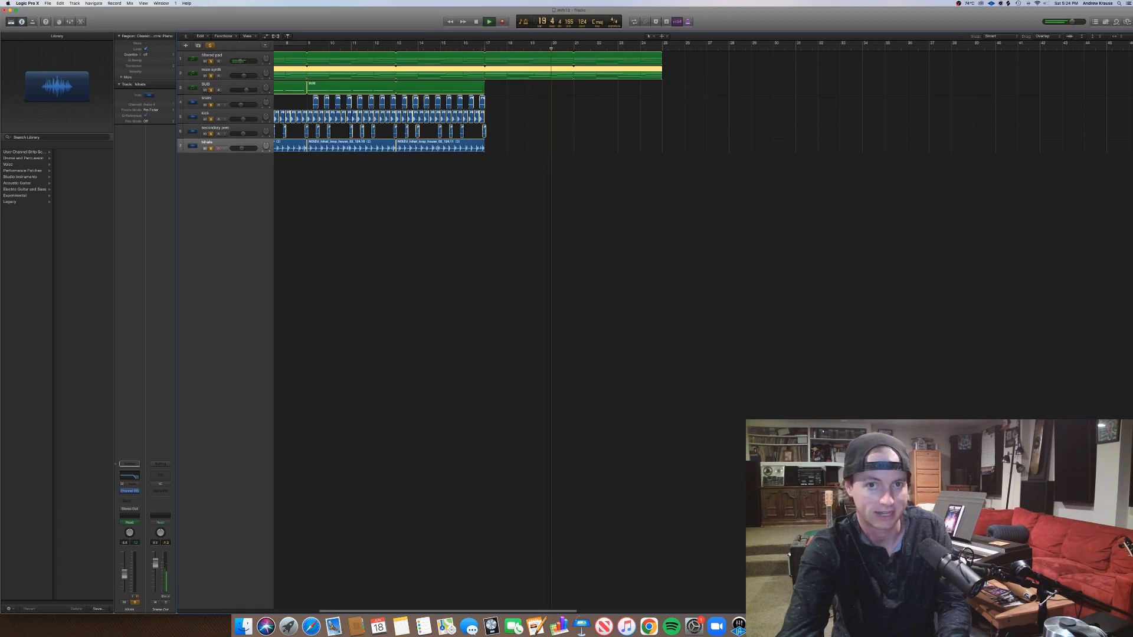
Enable the high cut in the main synth's Channel EQ and show its frequency as the track's automation parameter.
{"action": "left_click", "coordinate": [485, 49]}
{"action": "left_click", "coordinate": [238, 70]}
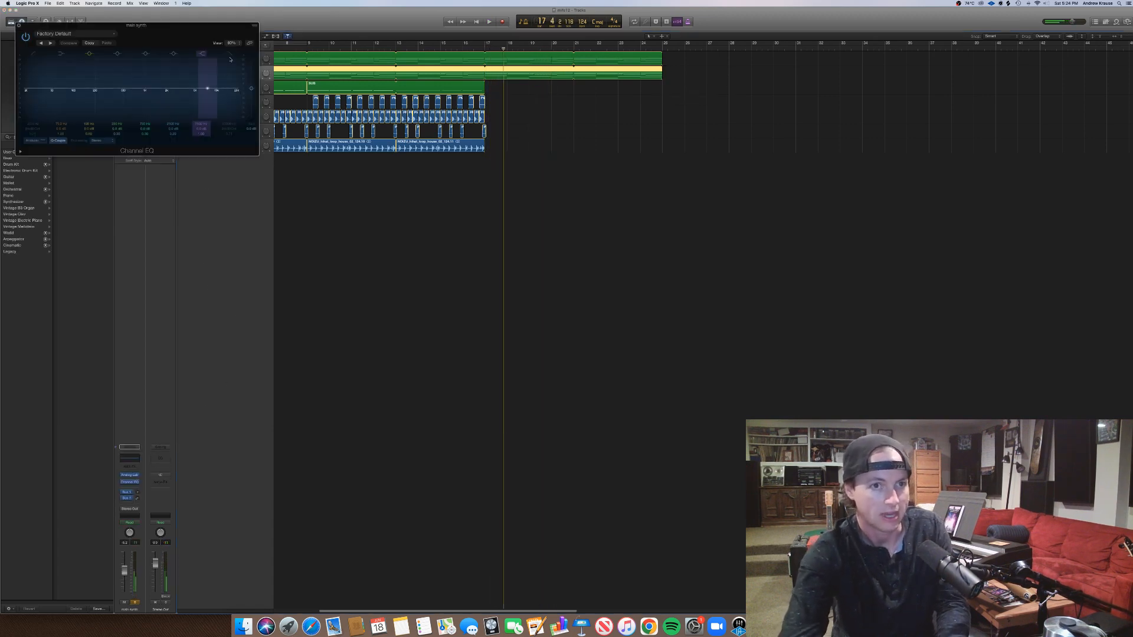
{"action": "left_click", "coordinate": [18, 25]}
{"action": "key", "text": "a"}
{"action": "left_click", "coordinate": [231, 98]}
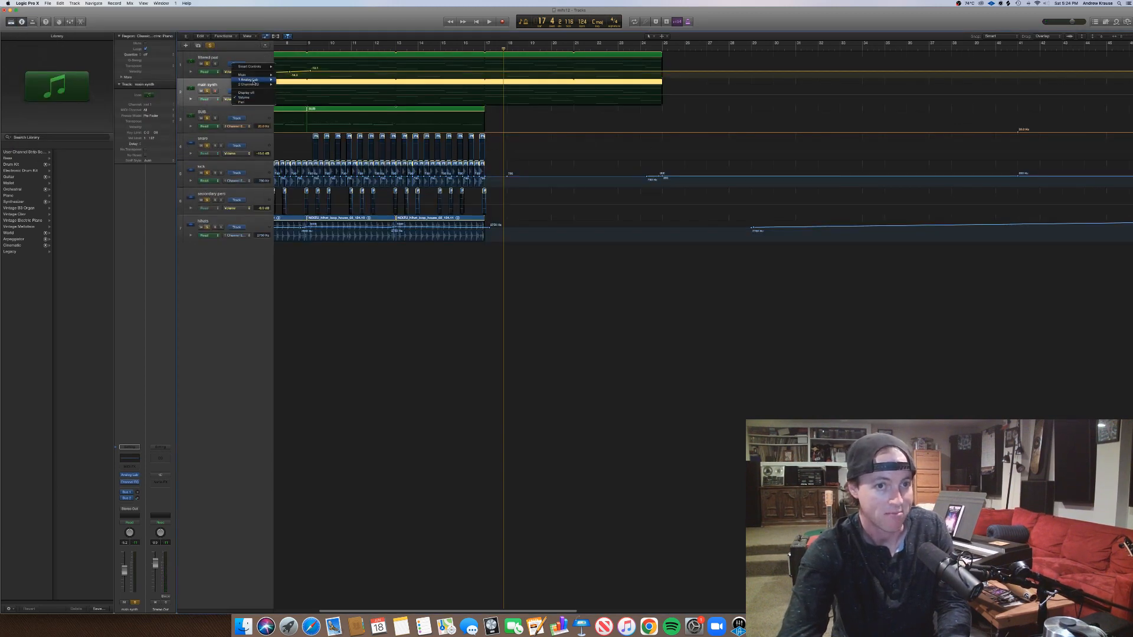
{"action": "mouse_move", "coordinate": [250, 84]}
{"action": "left_click", "coordinate": [309, 85]}
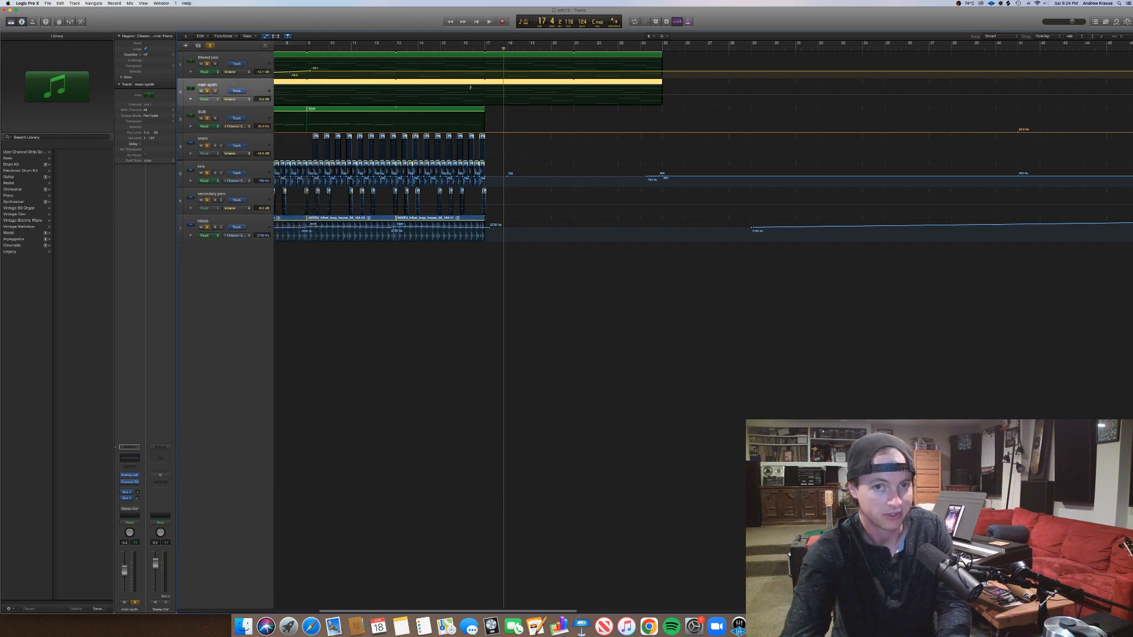
Automate the main synth's high cut frequency to fall from 20000 Hz, starting just before bar 17.
{"action": "left_click", "coordinate": [484, 89]}
{"action": "left_click", "coordinate": [484, 89]}
{"action": "left_click", "coordinate": [472, 88]}
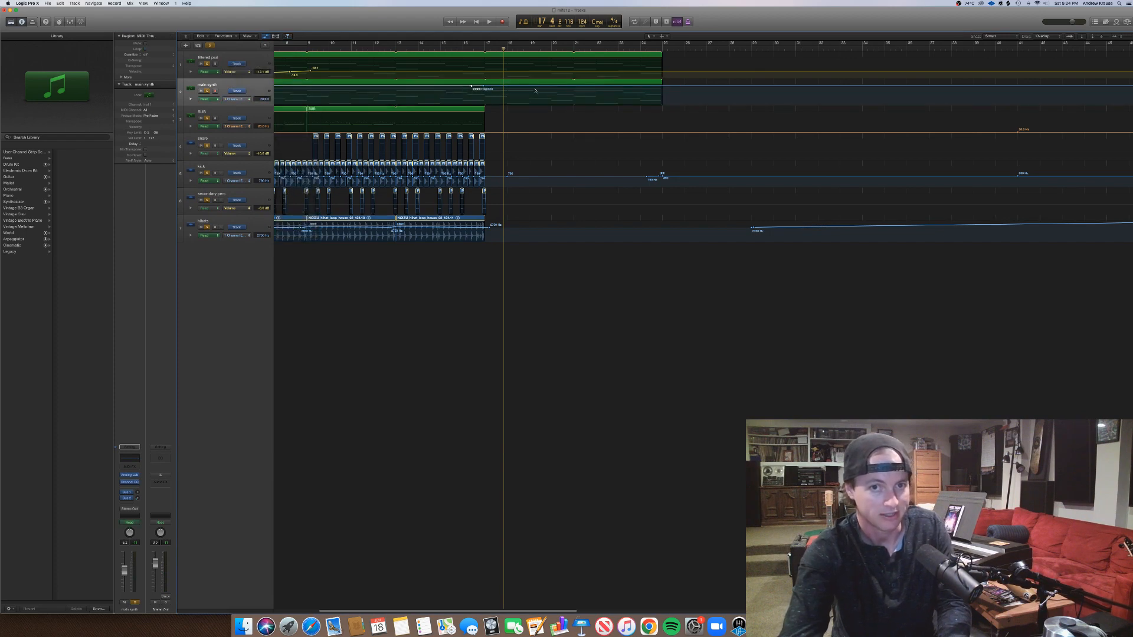
{"action": "left_click_drag", "start_coordinate": [537, 91], "coordinate": [572, 98]}
Play from bar 16 and add automation points holding the main synth's high cut frequency low from bar 20 to bar 23.
{"action": "left_click", "coordinate": [460, 46]}
{"action": "key", "text": "space"}
{"action": "left_click", "coordinate": [550, 93]}
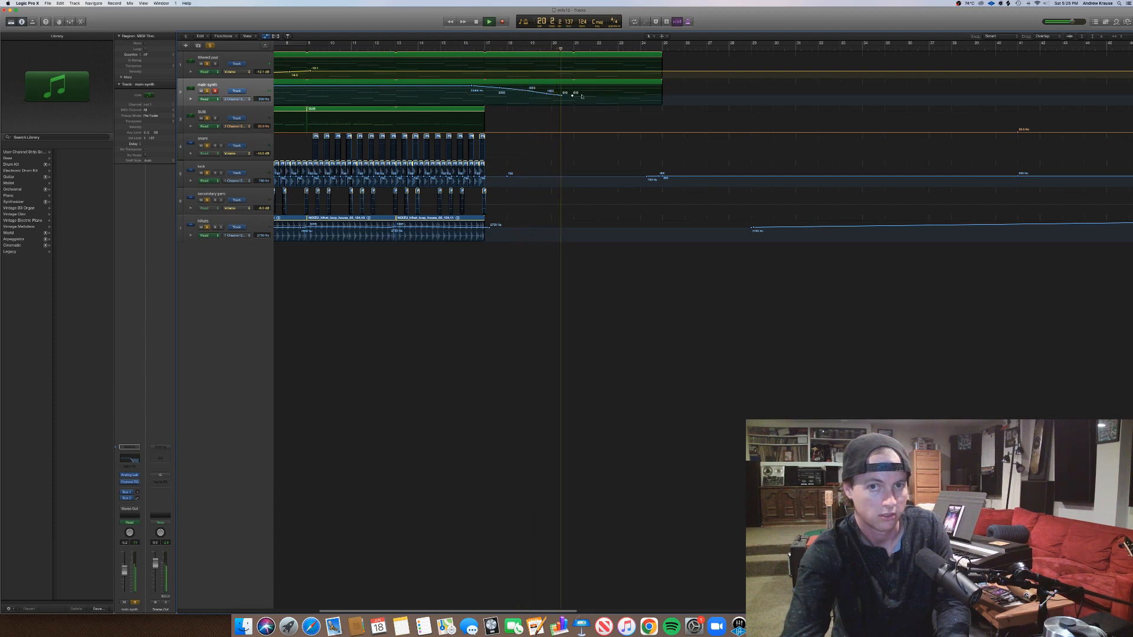
{"action": "left_click", "coordinate": [582, 95]}
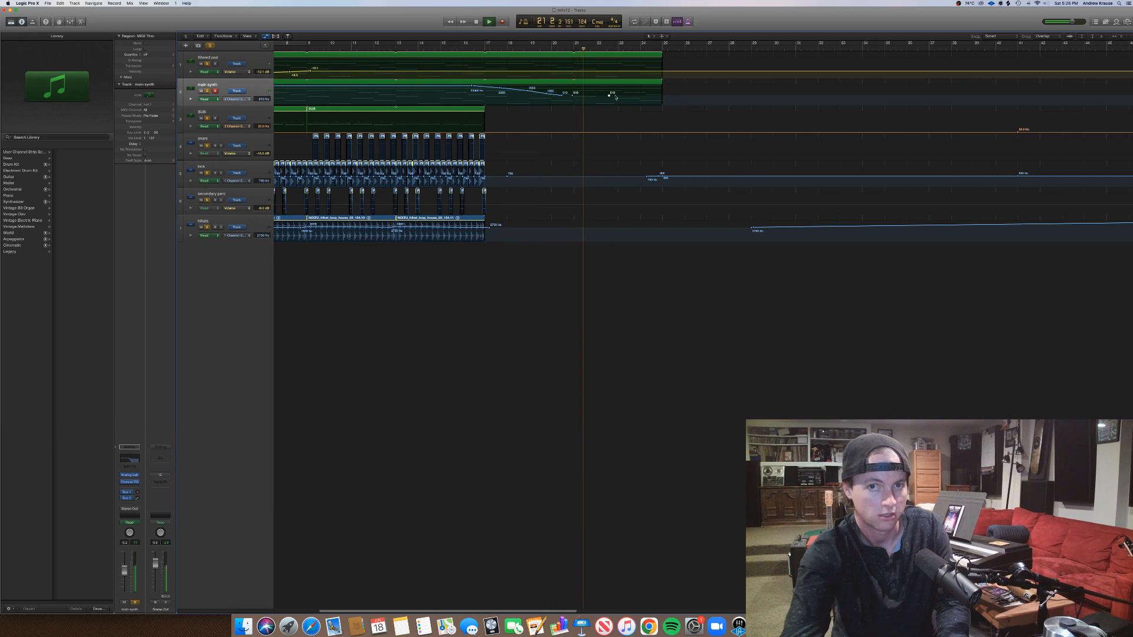
{"action": "left_click", "coordinate": [610, 94]}
{"action": "left_click", "coordinate": [628, 95]}
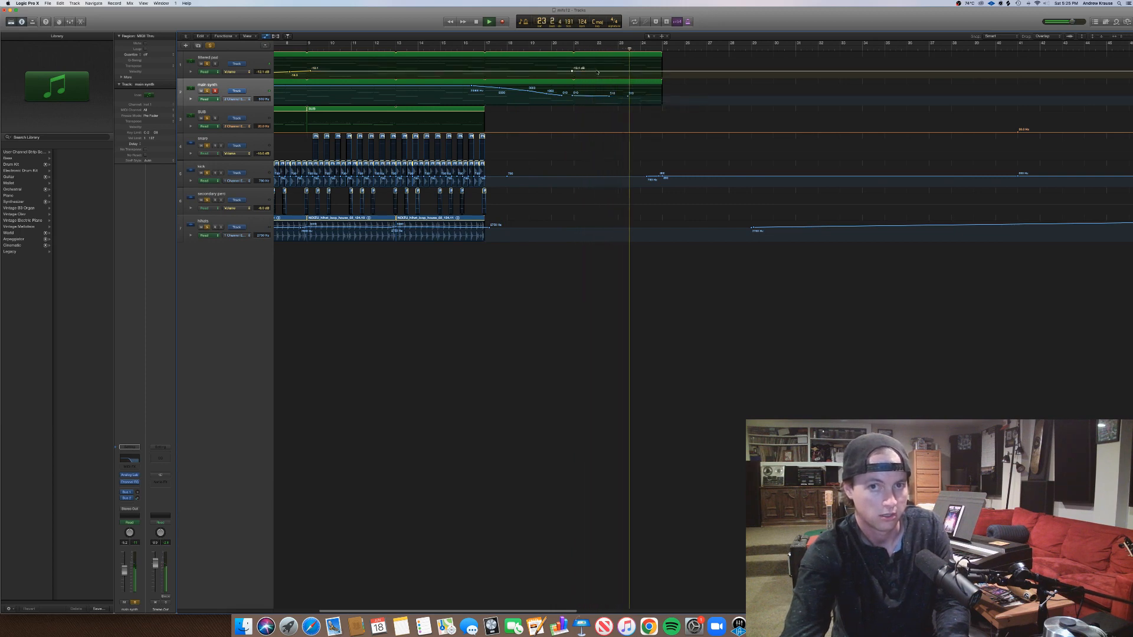
Automate the filtered pad's volume to rise between bar 21 and bar 24, and hide the automation lanes.
{"action": "left_click", "coordinate": [619, 69]}
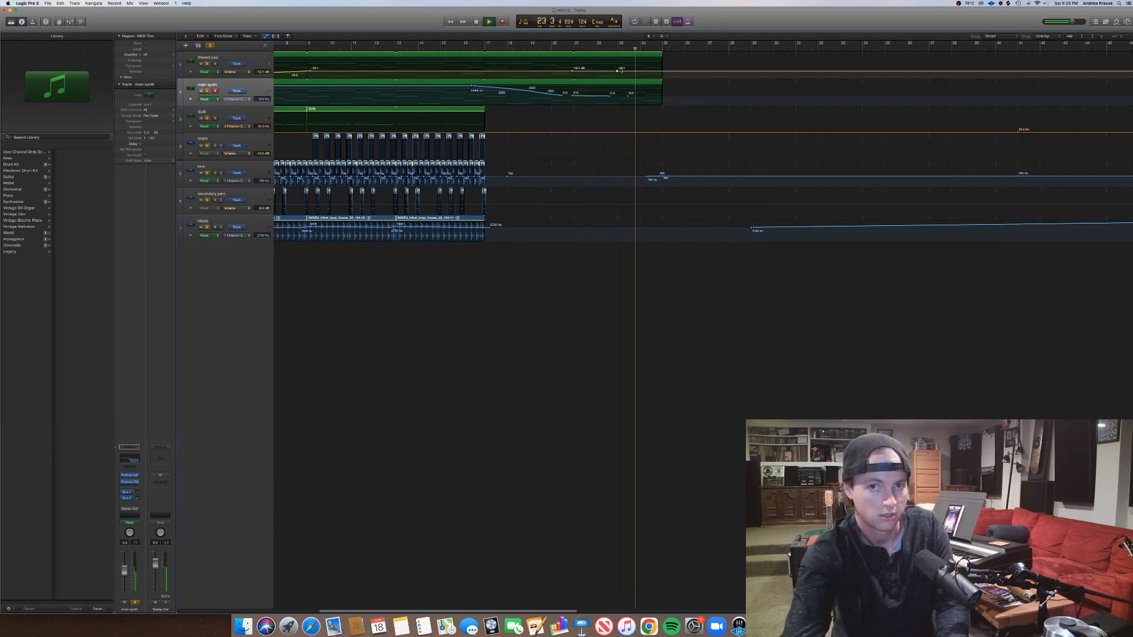
{"action": "left_click", "coordinate": [639, 68]}
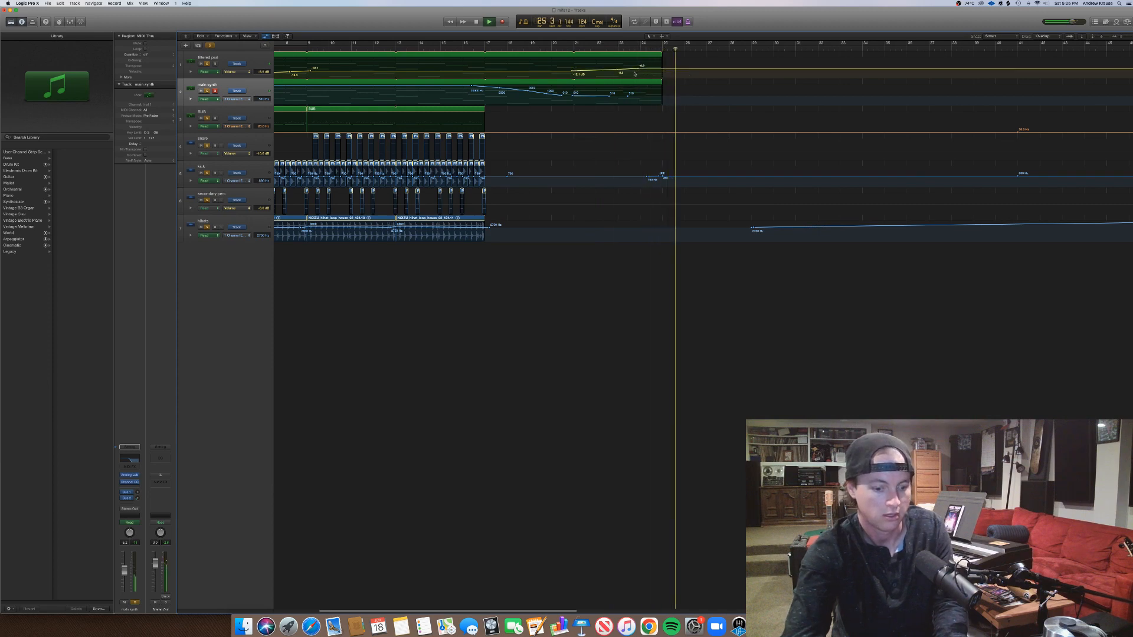
{"action": "key", "text": "space"}
{"action": "key", "text": "a"}
{"action": "key", "text": "super+Left"}
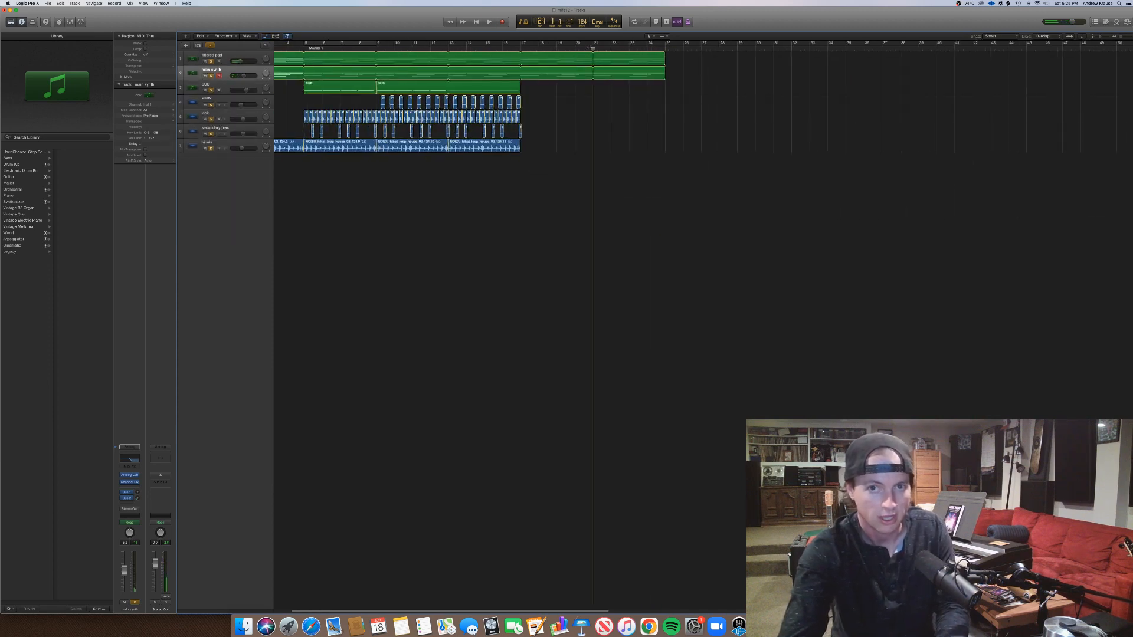
Split the main synth region at bar 21 and bounce its last four bars in place to a new track, muting the source.
{"action": "key", "text": "super+Left"}
{"action": "key", "text": "super+Left"}
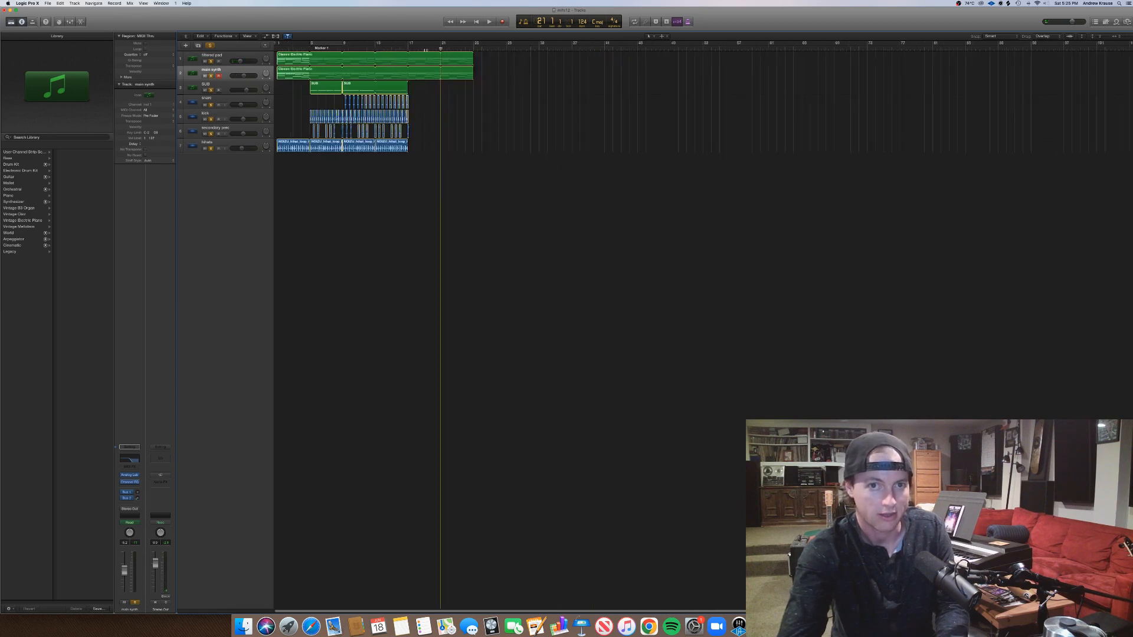
{"action": "left_click", "coordinate": [406, 48]}
{"action": "key", "text": "space"}
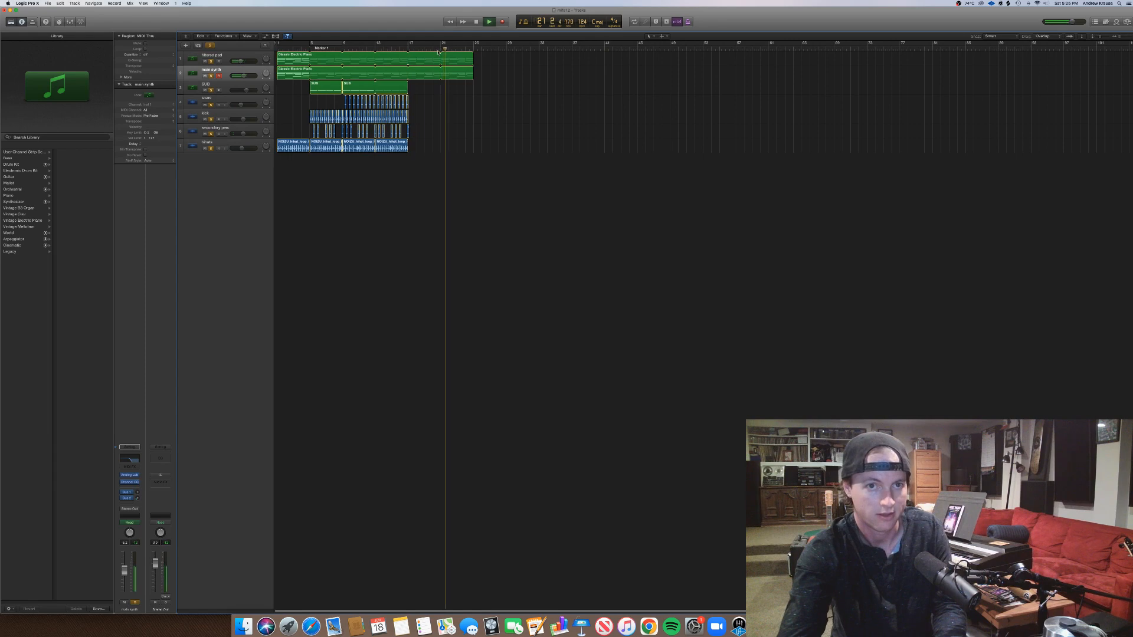
{"action": "key", "text": "space"}
{"action": "left_click", "coordinate": [450, 75]}
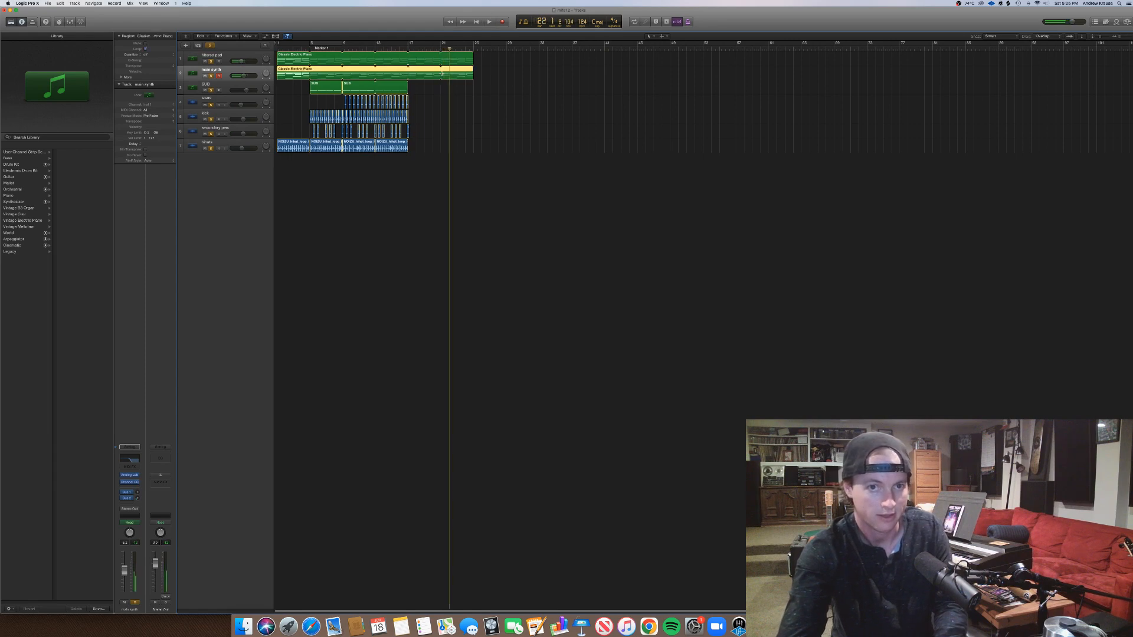
{"action": "left_click", "coordinate": [442, 73]}
{"action": "key", "text": "ctrl+b"}
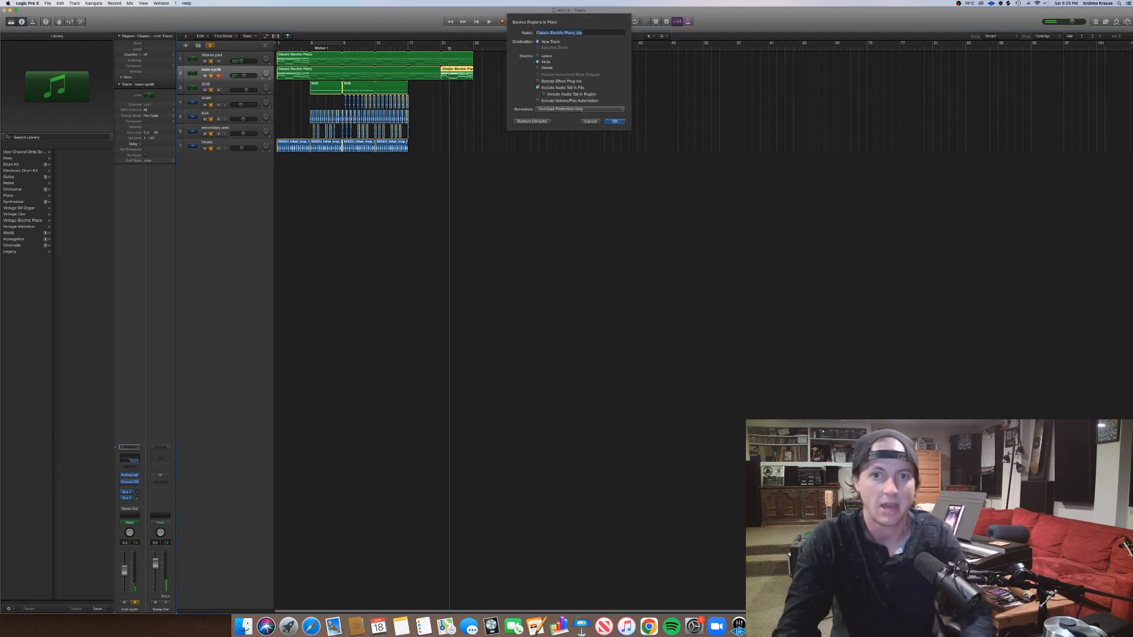
{"action": "key", "text": "Return"}
Move the bounced piano region to start at bar 25 and set the cycle area from bar 25 to bar 29.
{"action": "left_click", "coordinate": [457, 84]}
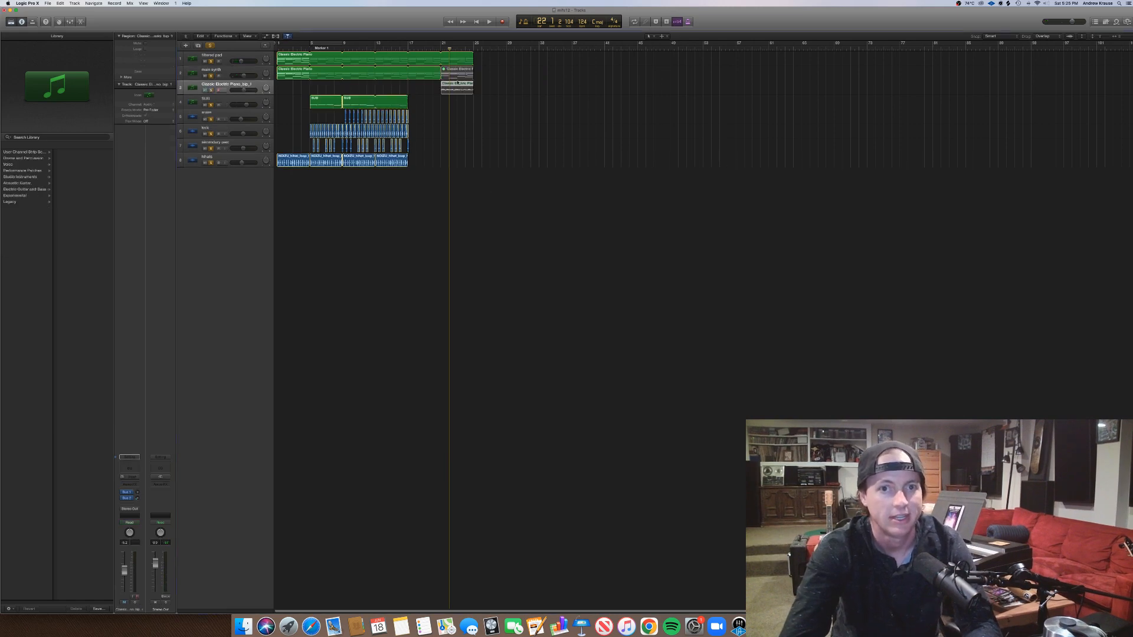
{"action": "left_click_drag", "start_coordinate": [458, 92], "coordinate": [488, 88]}
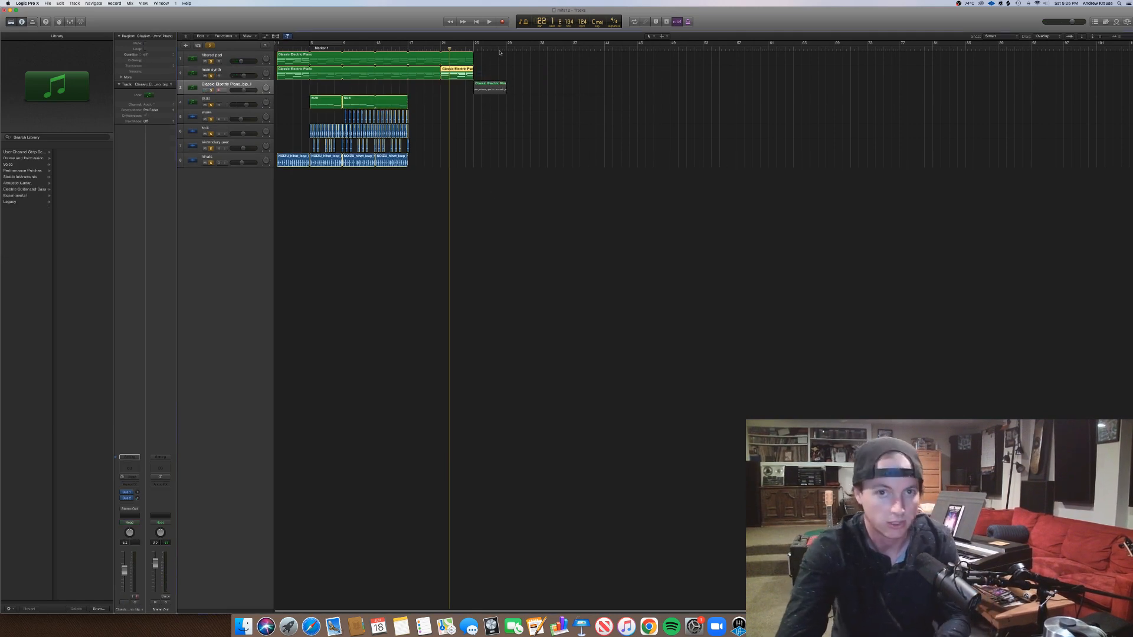
{"action": "left_click_drag", "start_coordinate": [474, 43], "coordinate": [506, 43]}
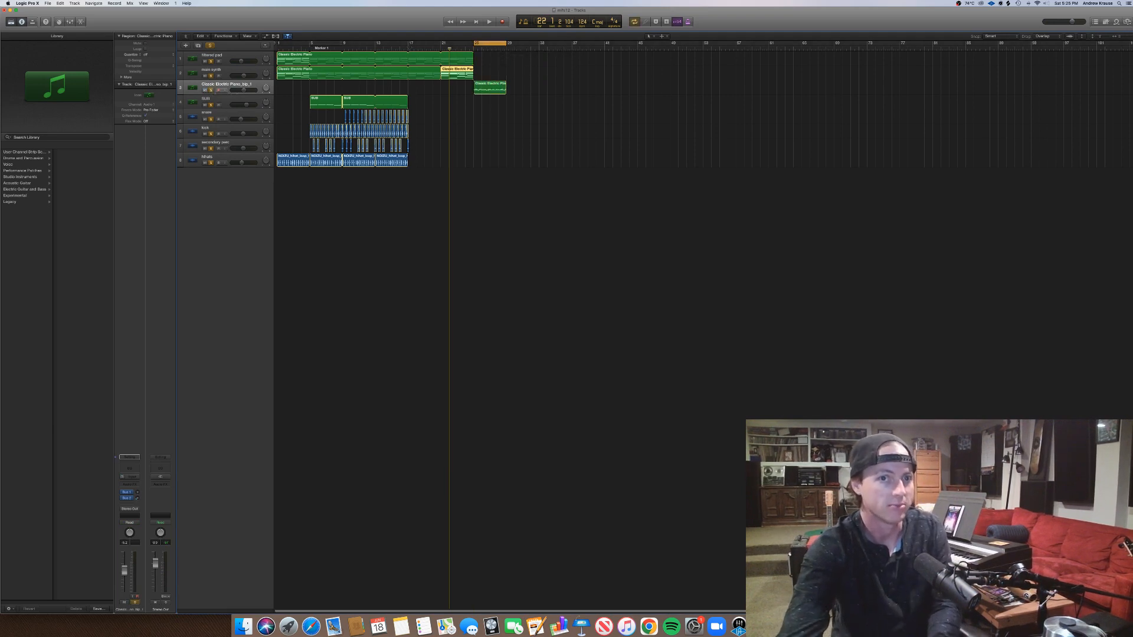
Play the breakdown from bar 17 and insert the LFOTool plug-in on the bounced piano track.
{"action": "left_click", "coordinate": [407, 48]}
{"action": "key", "text": "space"}
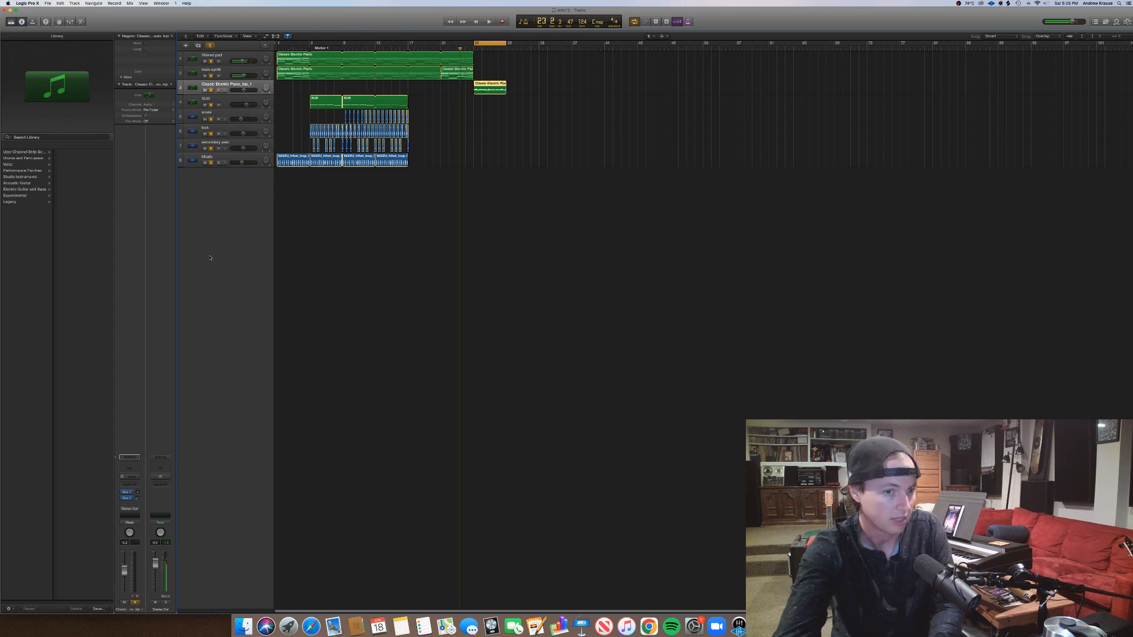
{"action": "left_click", "coordinate": [134, 487]}
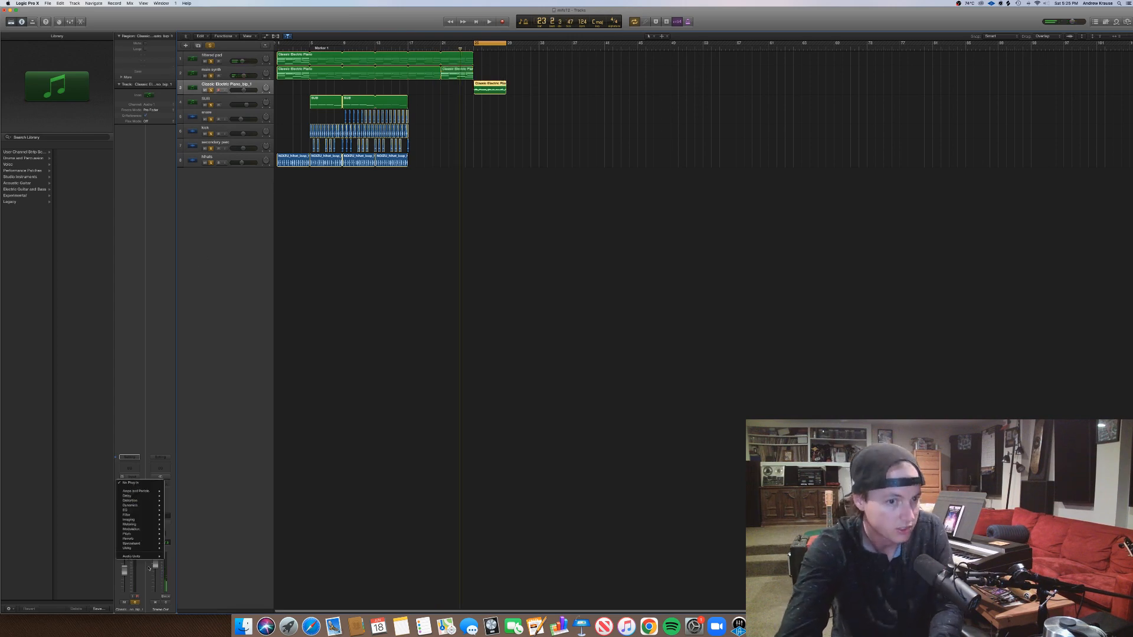
{"action": "mouse_move", "coordinate": [149, 557]}
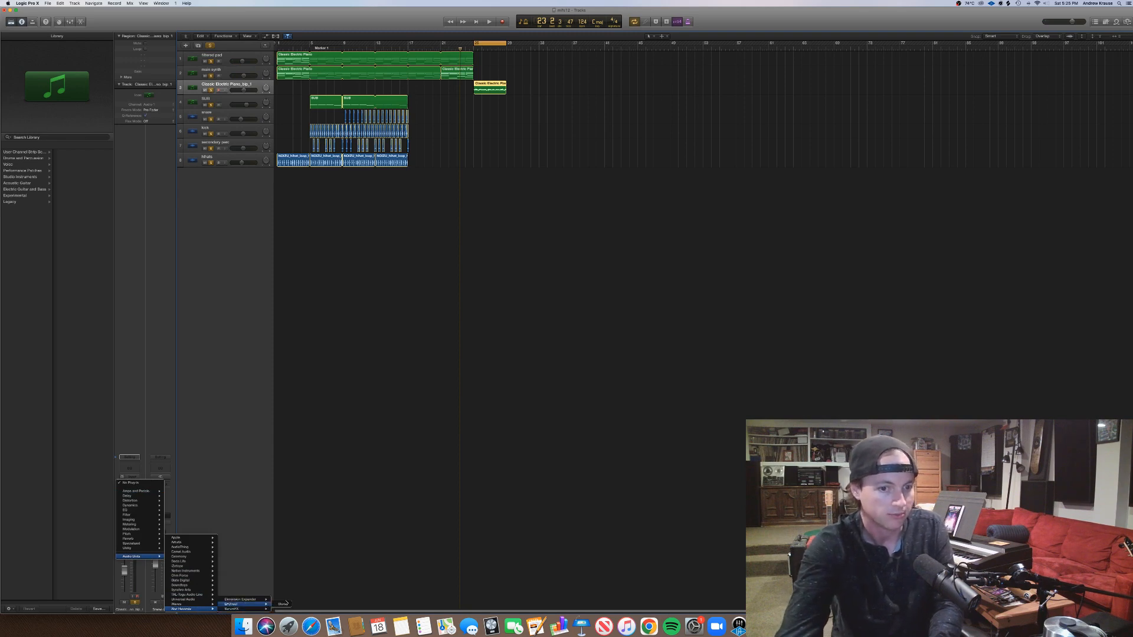
{"action": "left_click", "coordinate": [283, 604]}
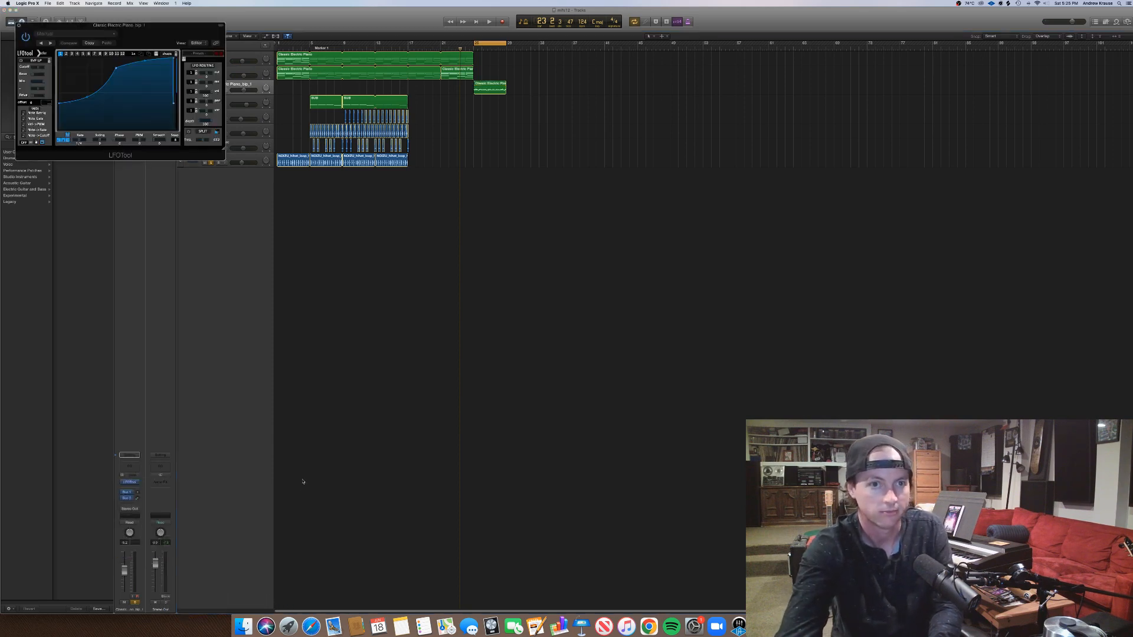
During playback, reshape LFOTool's curve to start high and fall toward the end, and adjust the LFO rate.
{"action": "key", "text": "space"}
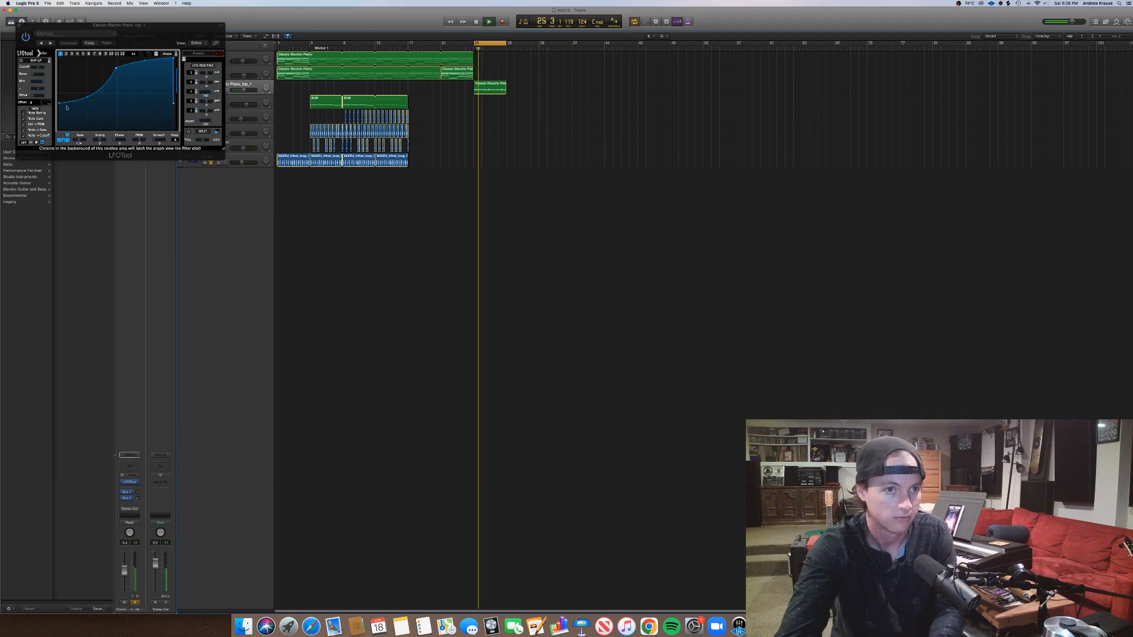
{"action": "mouse_move", "coordinate": [116, 68]}
{"action": "left_mouse_down"}
{"action": "mouse_move", "coordinate": [60, 59]}
{"action": "mouse_move", "coordinate": [115, 109]}
{"action": "mouse_move", "coordinate": [114, 71]}
{"action": "left_mouse_up"}
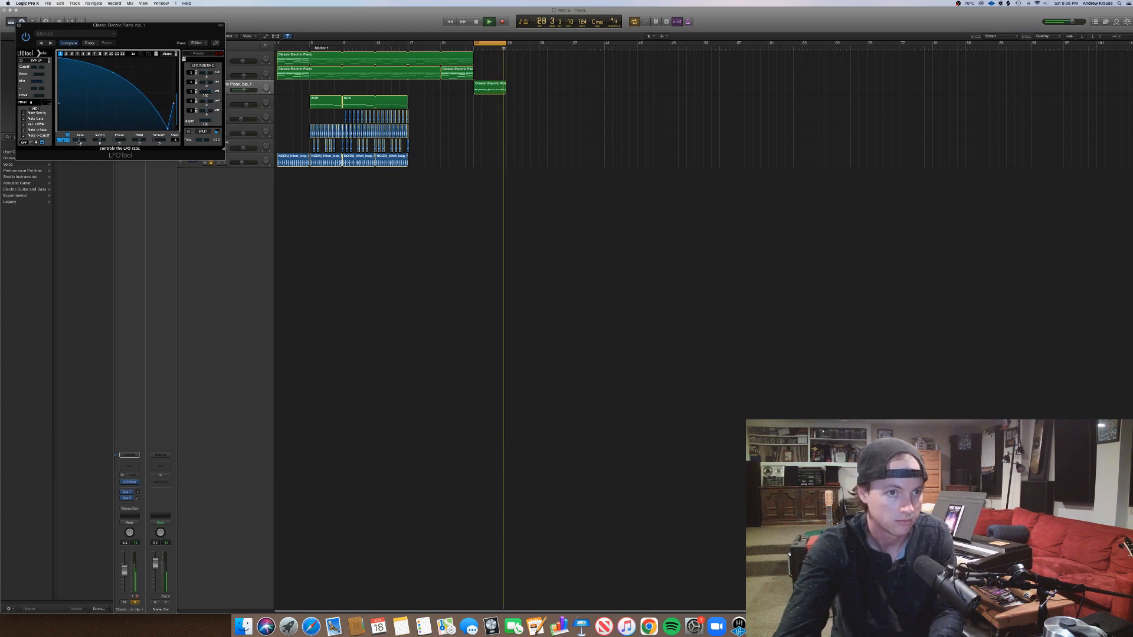
{"action": "left_click_drag", "start_coordinate": [74, 141], "coordinate": [68, 141]}
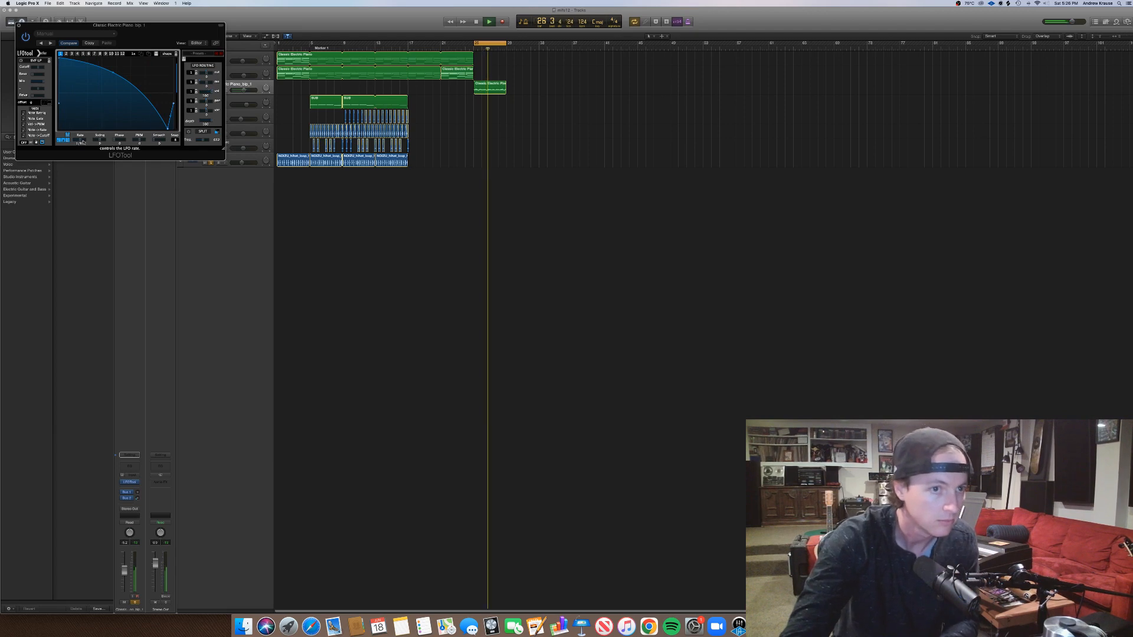
{"action": "left_click_drag", "start_coordinate": [81, 140], "coordinate": [83, 140]}
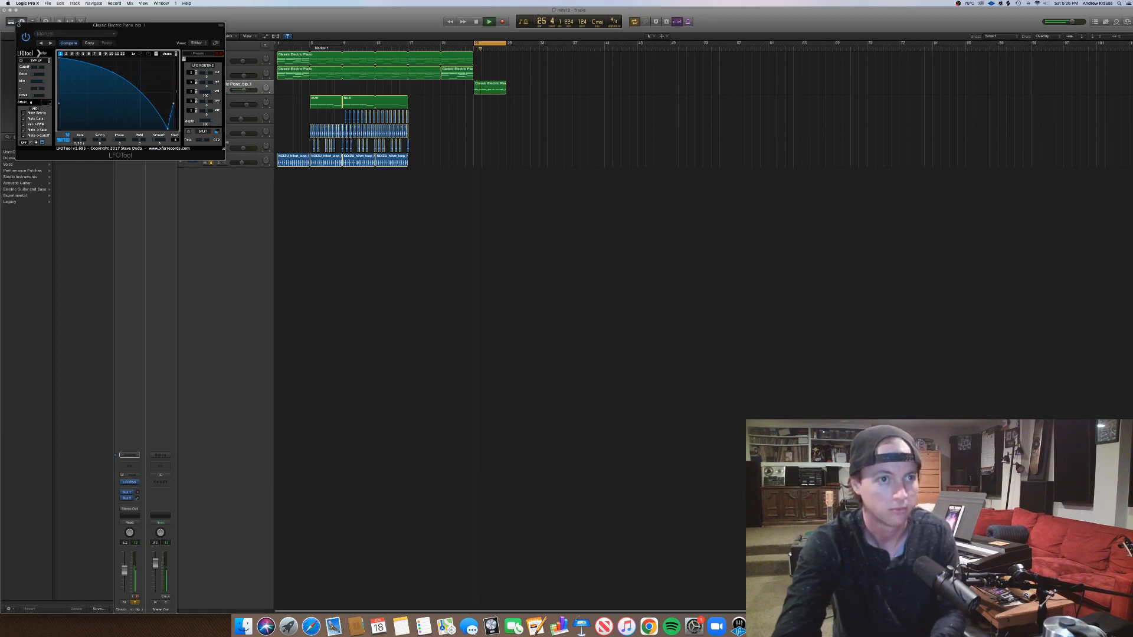
{"action": "left_click", "coordinate": [18, 26]}
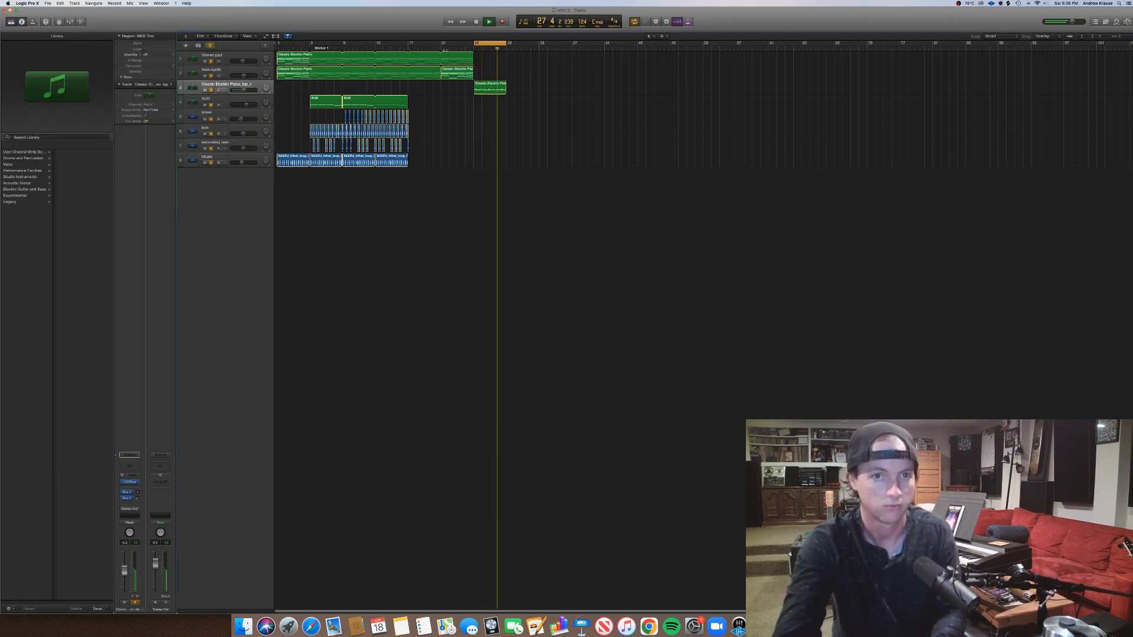
Listen to the transition from bar 21 and adjust LFOTool's swing on the bounced piano track.
{"action": "left_click", "coordinate": [442, 49]}
{"action": "mouse_move", "coordinate": [488, 89]}
{"action": "left_mouse_down"}
{"action": "mouse_move", "coordinate": [463, 93]}
{"action": "mouse_move", "coordinate": [487, 93]}
{"action": "left_mouse_up"}
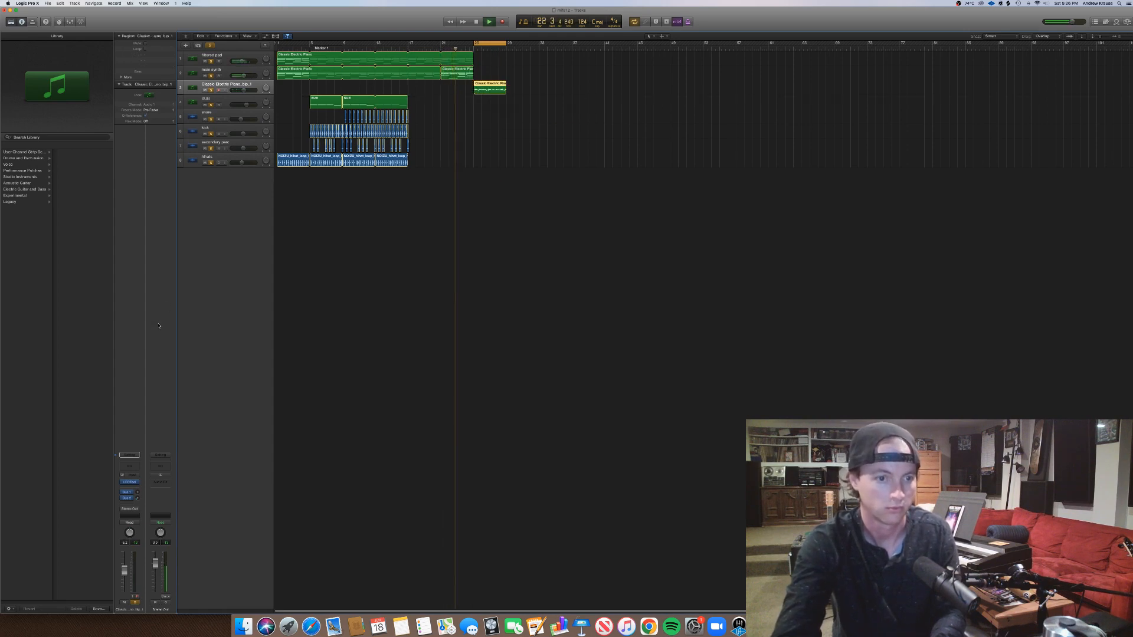
{"action": "left_click", "coordinate": [129, 482]}
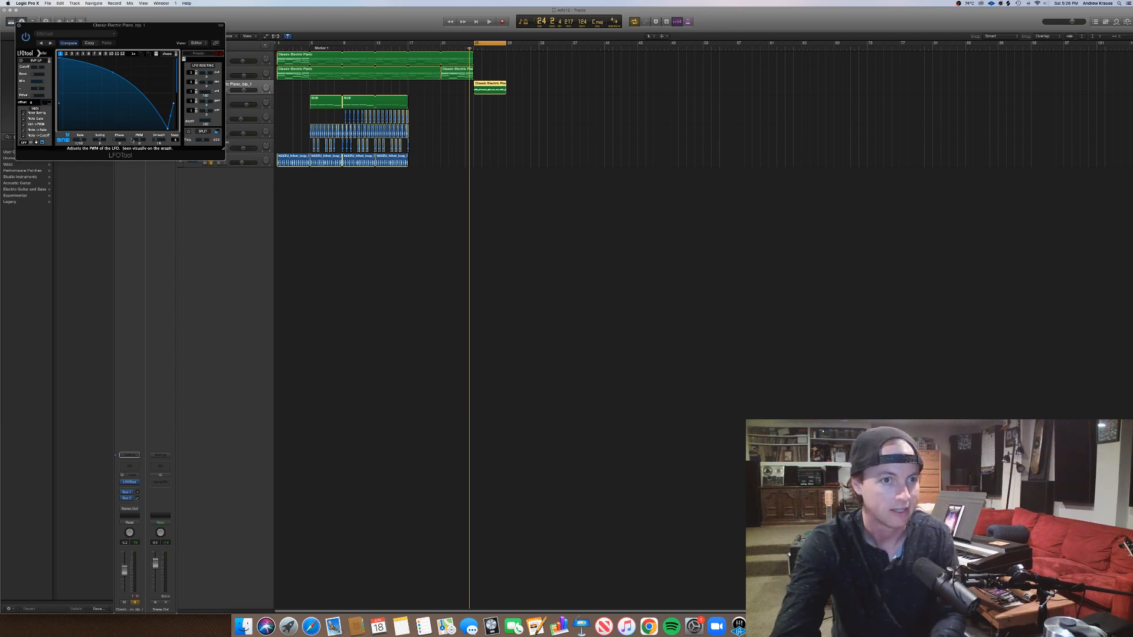
{"action": "left_click_drag", "start_coordinate": [100, 140], "coordinate": [106, 141]}
{"action": "key", "text": "space"}
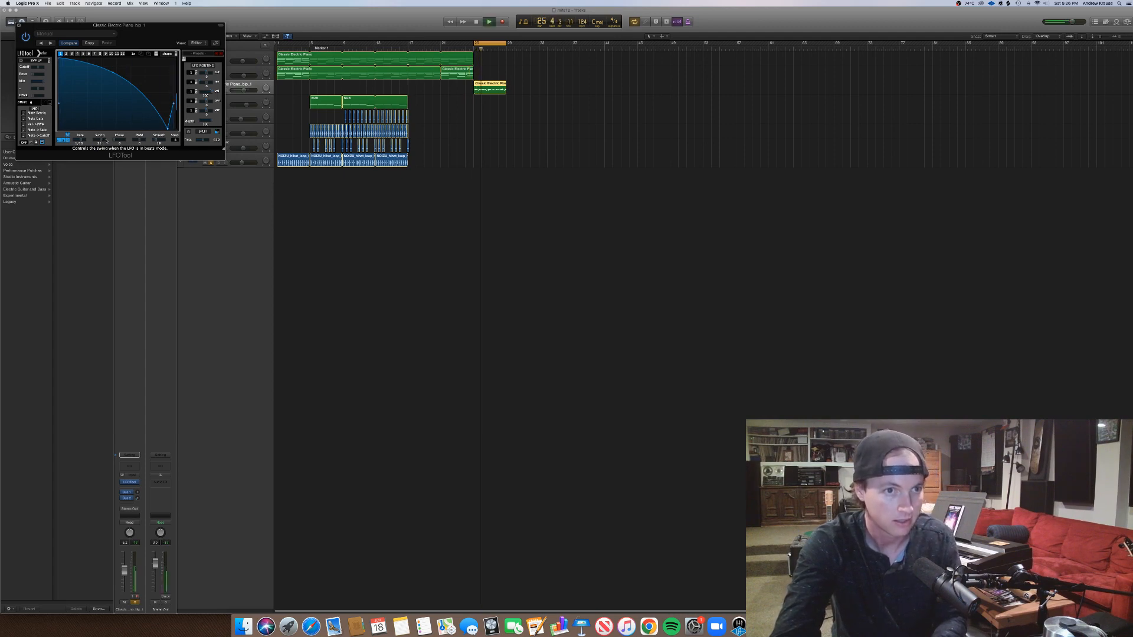
{"action": "key", "text": "super+w"}
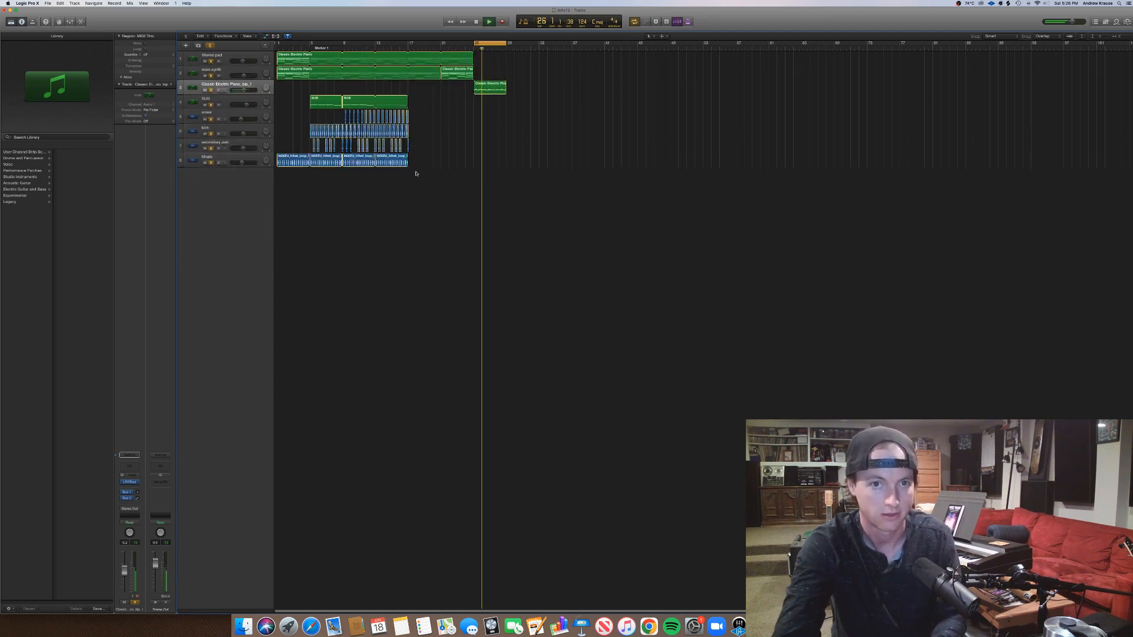
Copy the sub, snare, kick, secondary perc and hi-hat regions from bars 9 to 16 to bar 25, and open the copied sub's notes.
{"action": "key", "text": "space"}
{"action": "left_click_drag", "start_coordinate": [436, 188], "coordinate": [479, 107]}
{"action": "double_click", "coordinate": [492, 106]}
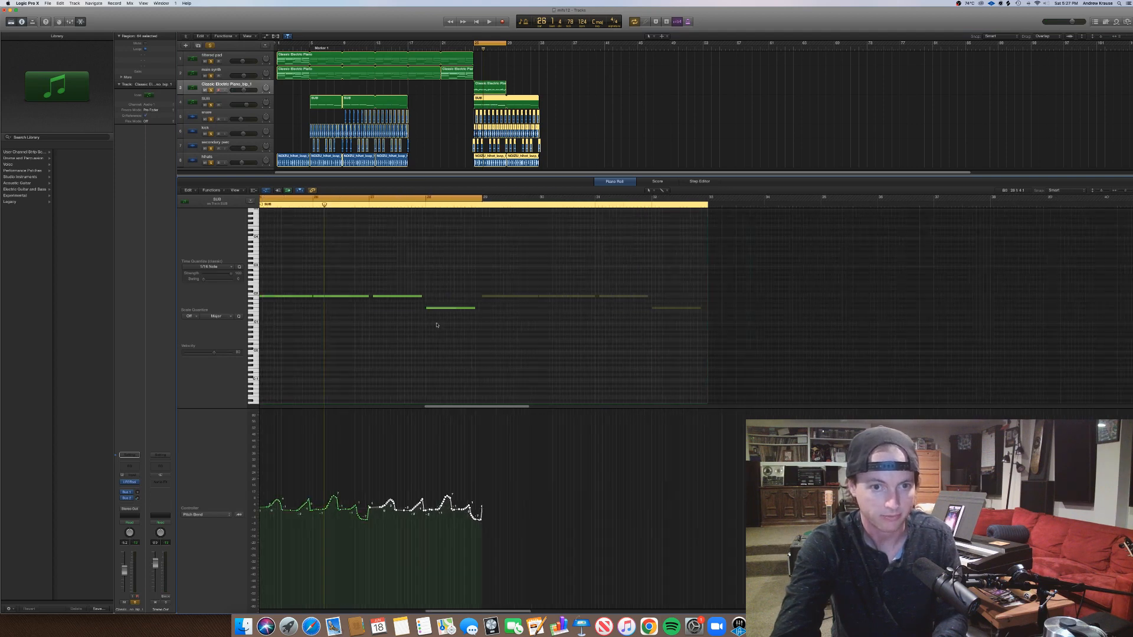
Check the filtered pad's chord notes, raise the copied sub's bar 26 note, lower its bar 27 note, and play the section.
{"action": "left_click", "coordinate": [292, 62]}
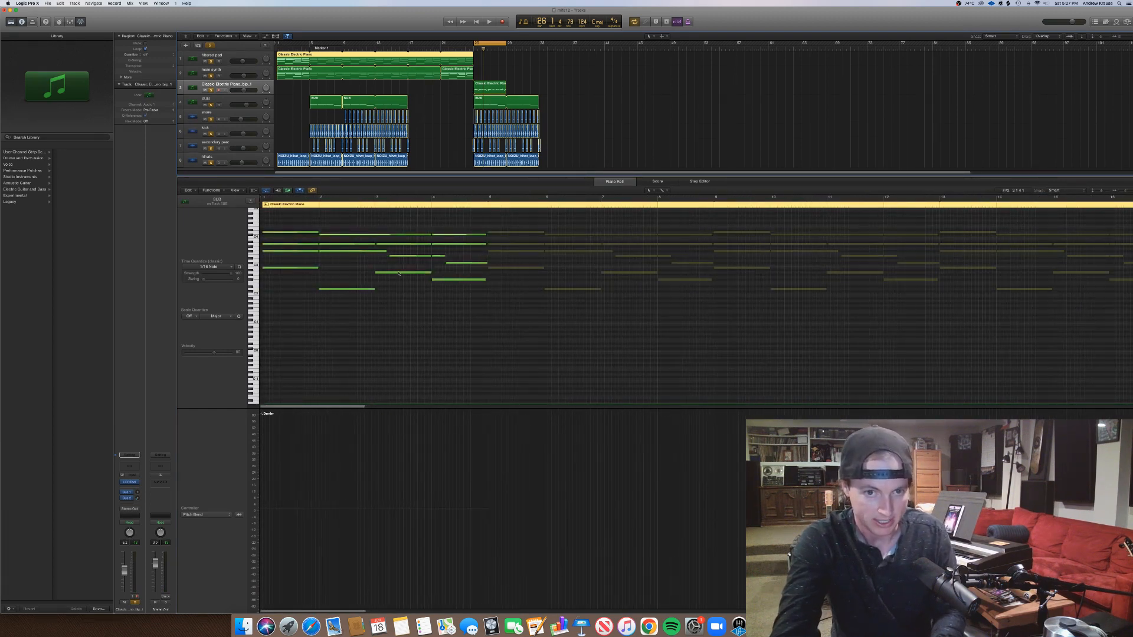
{"action": "left_click", "coordinate": [487, 99]}
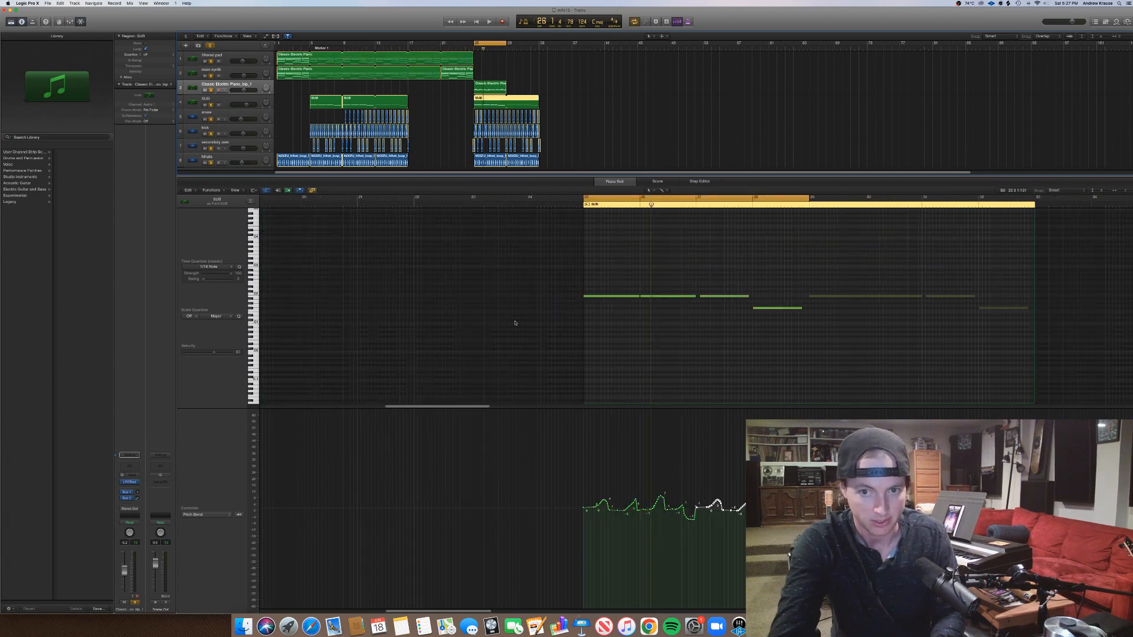
{"action": "left_click_drag", "start_coordinate": [654, 297], "coordinate": [655, 291]}
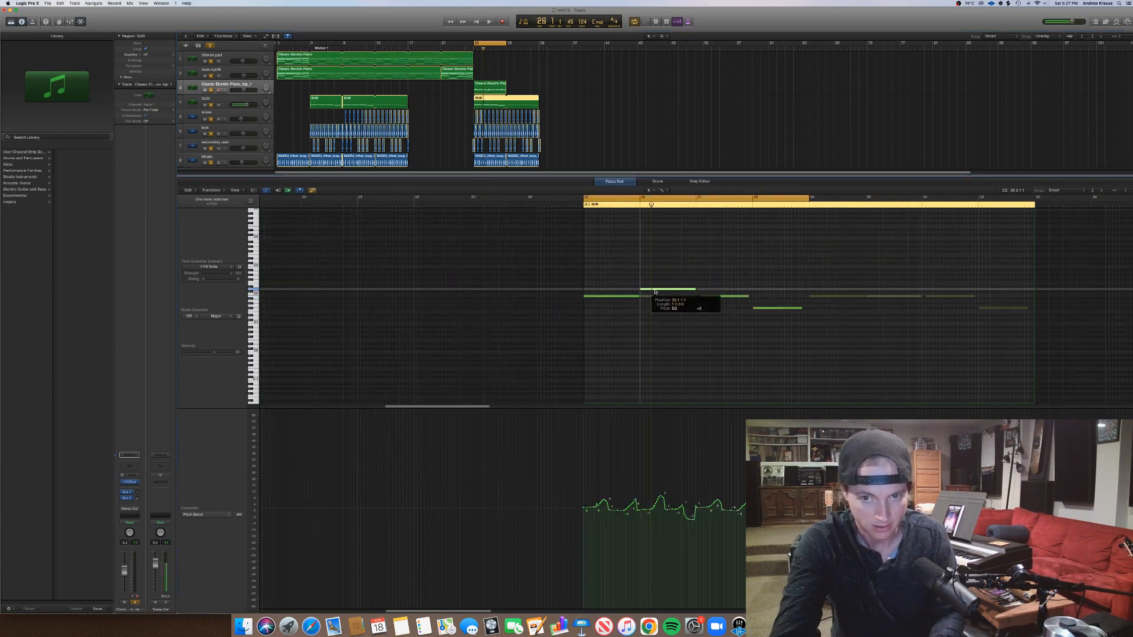
{"action": "left_click_drag", "start_coordinate": [713, 302], "coordinate": [714, 303]}
{"action": "key", "text": "space"}
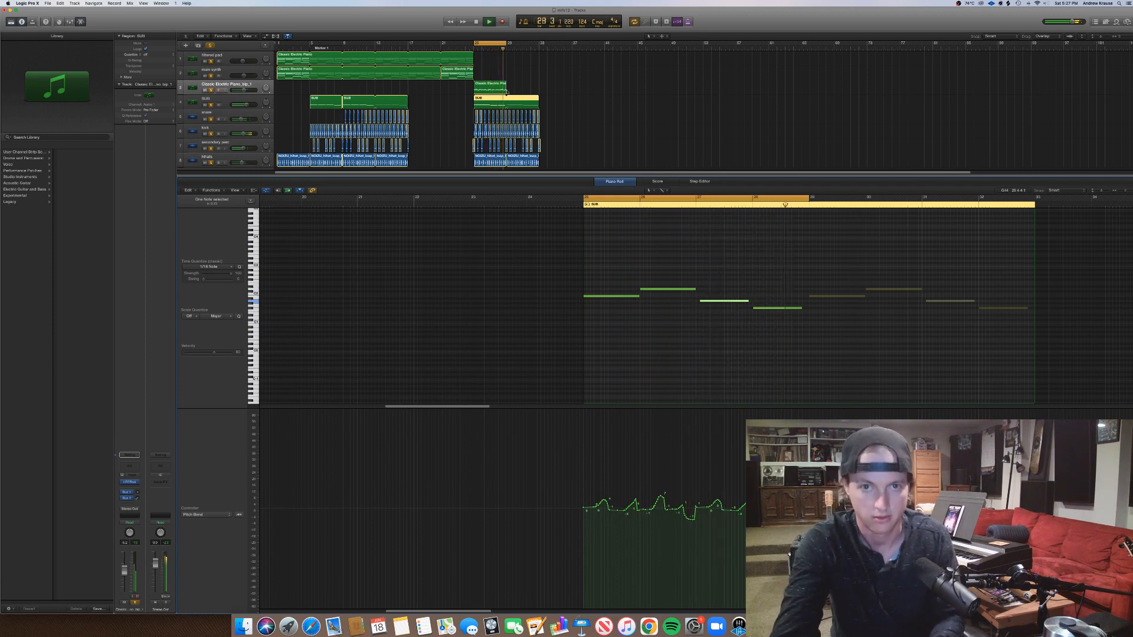
Loop the bounced piano region through to bar 33 and stop playback after listening.
{"action": "left_click_drag", "start_coordinate": [507, 84], "coordinate": [539, 85]}
{"action": "left_click", "coordinate": [460, 85]}
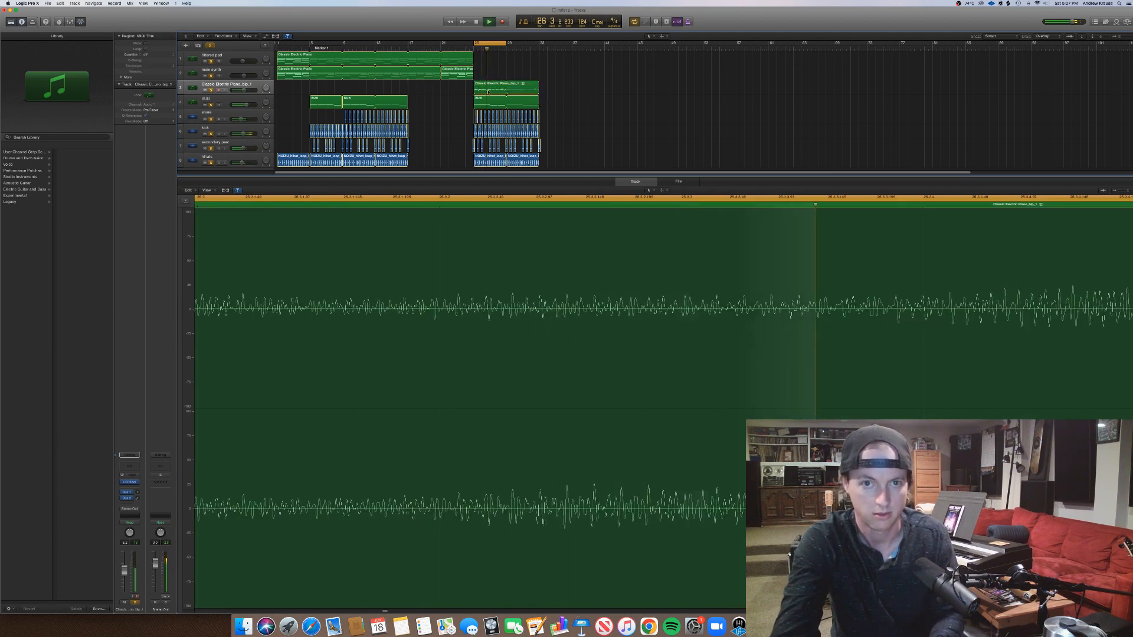
{"action": "key", "text": "space"}
Split the main synth region at bar 5 and bounce its first four bars in place to a new track.
{"action": "left_click", "coordinate": [451, 72]}
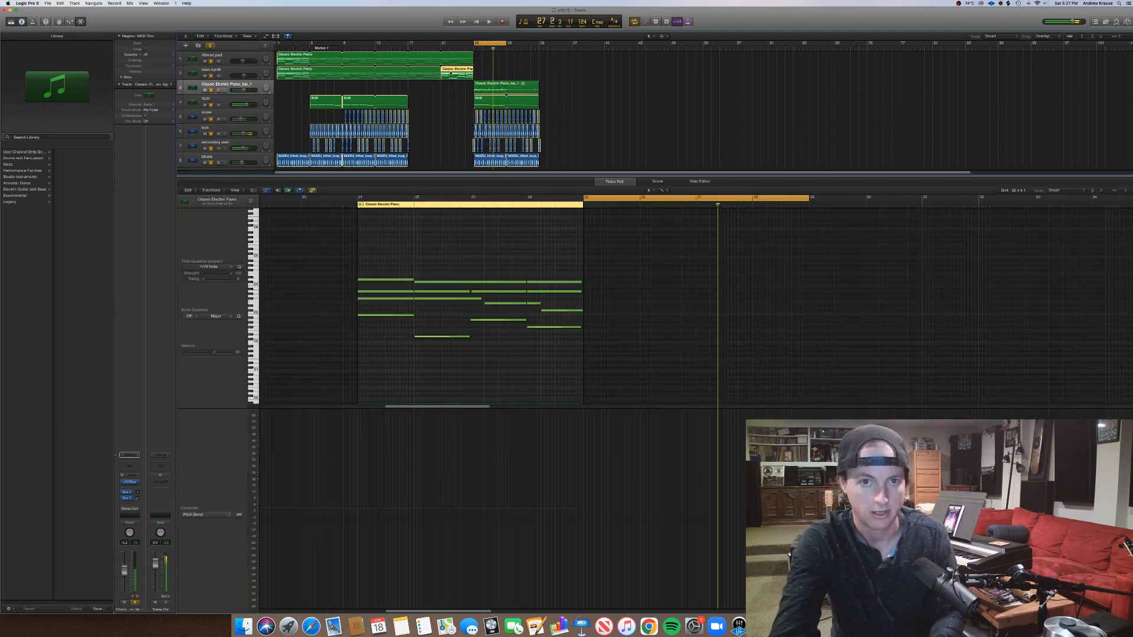
{"action": "left_click", "coordinate": [294, 75]}
{"action": "double_click", "coordinate": [312, 72], "text": "super"}
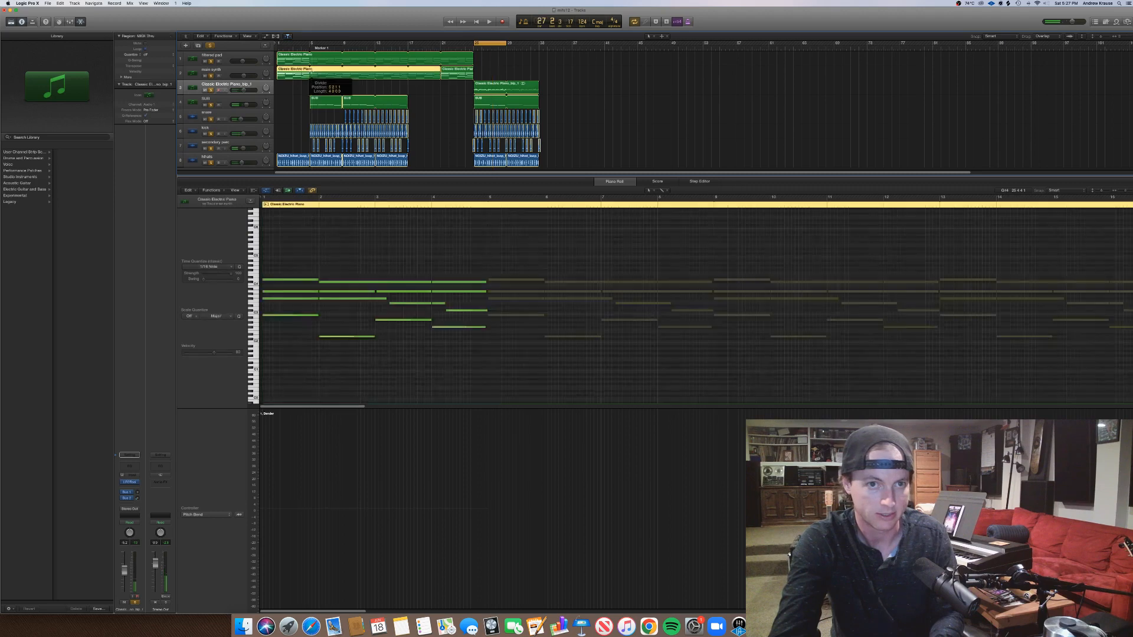
{"action": "key", "text": "super+z"}
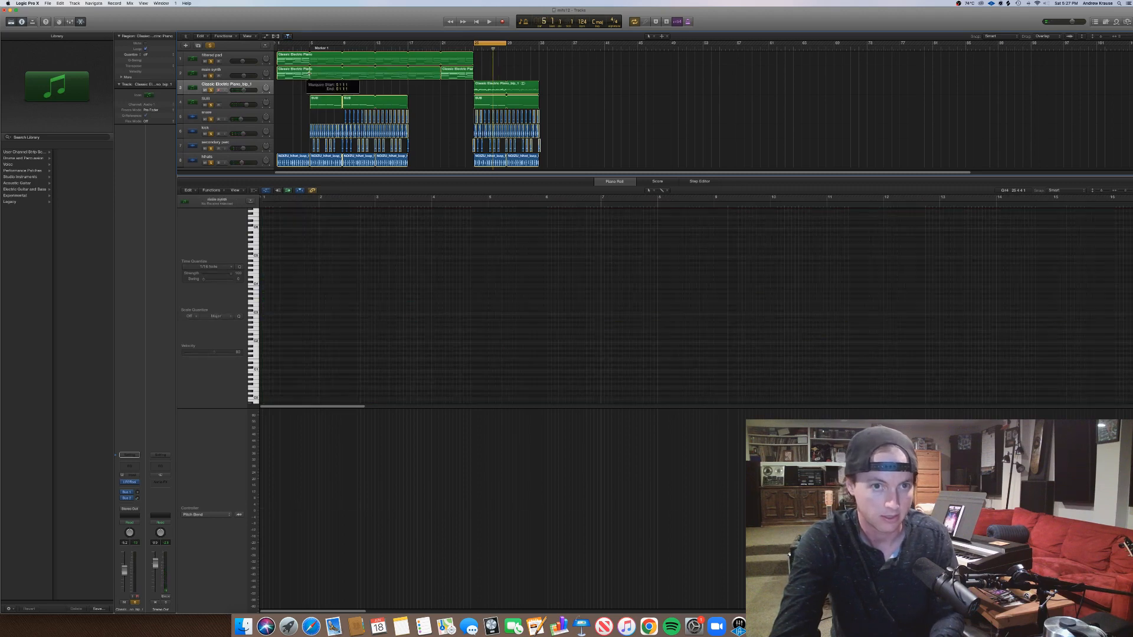
{"action": "left_click", "coordinate": [311, 75], "text": "super"}
{"action": "key", "text": "ctrl+b"}
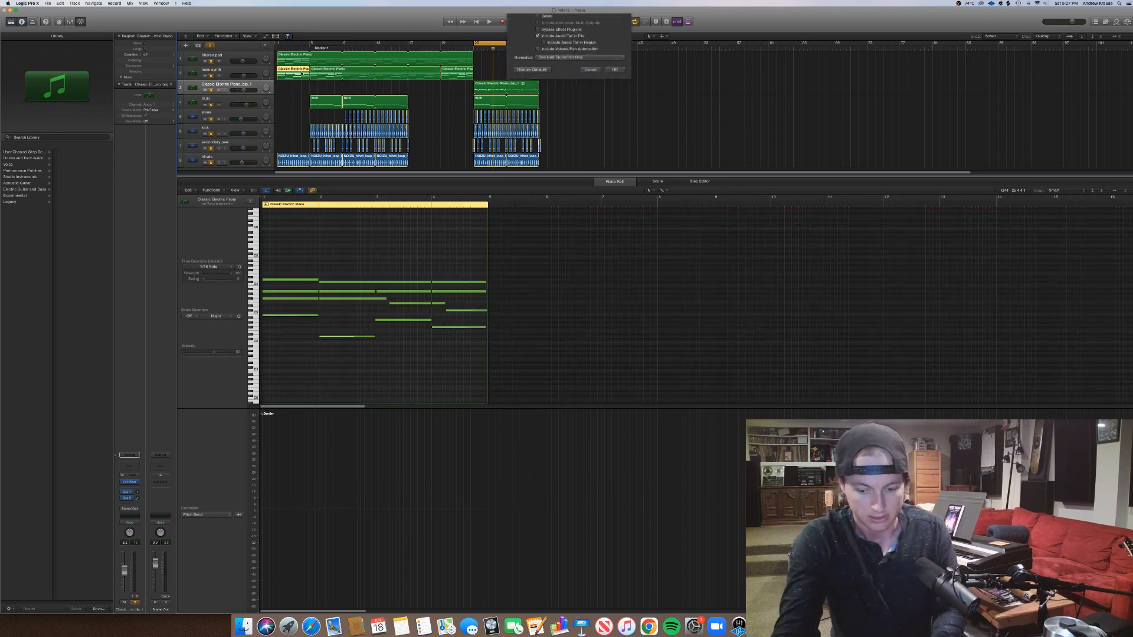
{"action": "key", "text": "Return"}
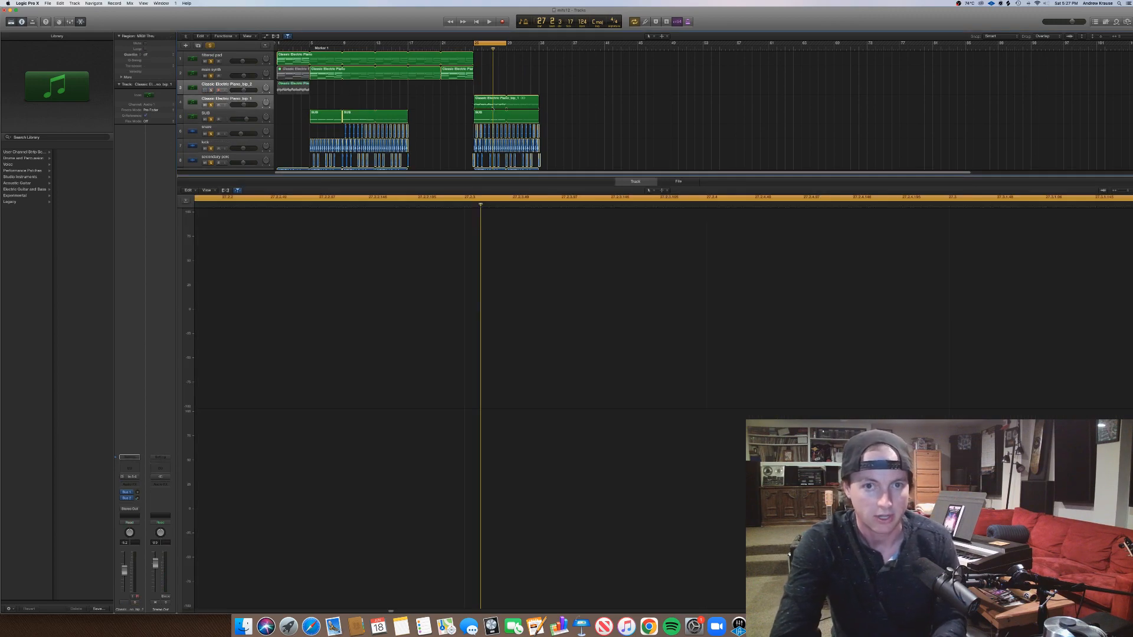
Move the earlier bounced piano region from bar 25 back to bar 21.
{"action": "left_click_drag", "start_coordinate": [493, 108], "coordinate": [460, 108]}
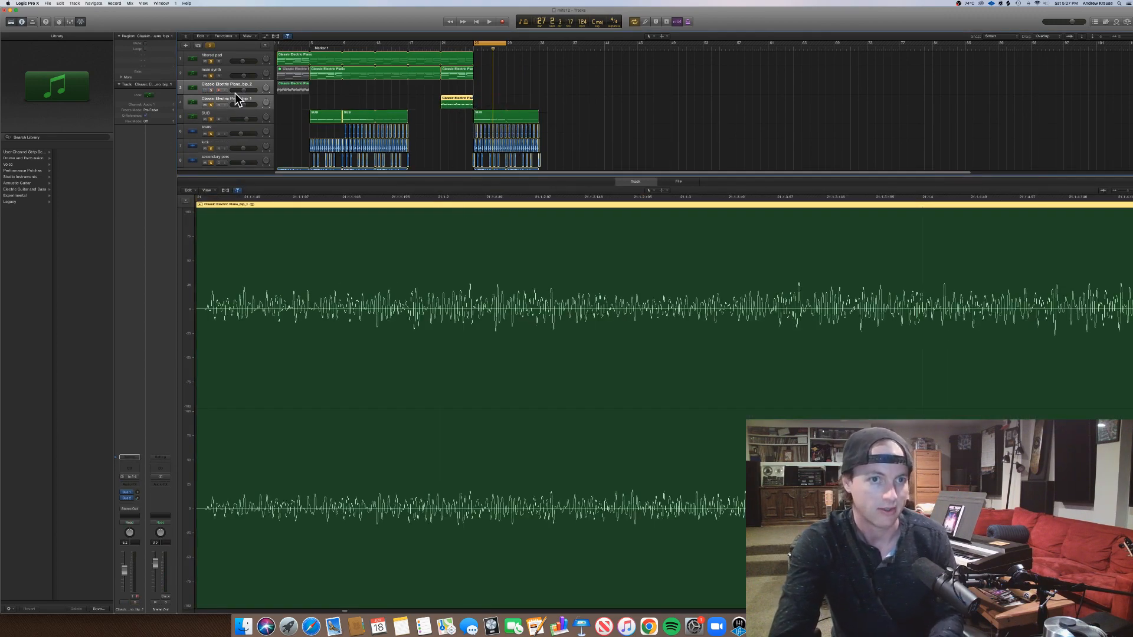
Move the newly bounced chord region to bar 25, repeat it through to bar 33, and unmute its track.
{"action": "left_click_drag", "start_coordinate": [293, 88], "coordinate": [521, 96]}
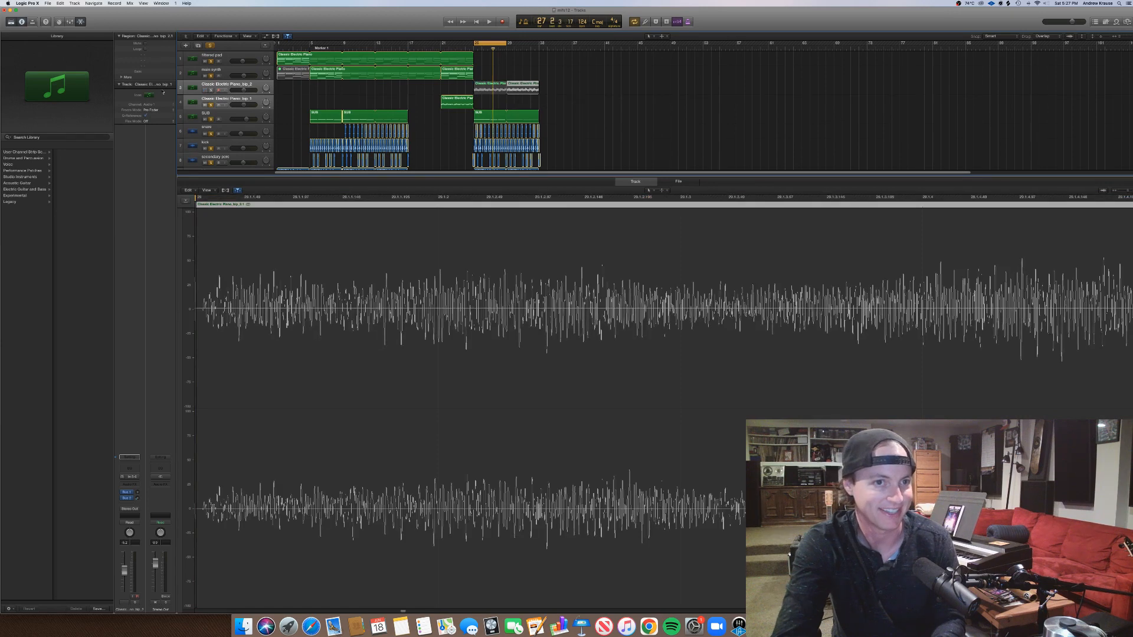
{"action": "left_click", "coordinate": [215, 89]}
{"action": "left_click", "coordinate": [502, 57]}
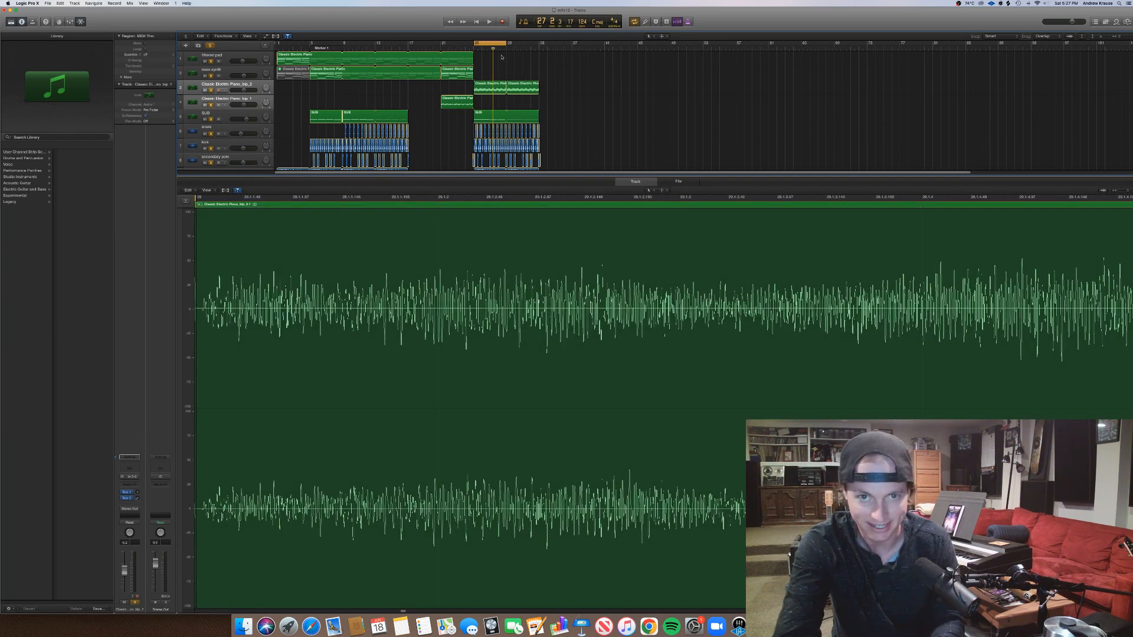
Set the cycle range from bar 21 to bar 33, play into the drop, and close the audio editor.
{"action": "left_click_drag", "start_coordinate": [506, 43], "coordinate": [539, 47]}
{"action": "double_click", "coordinate": [455, 48]}
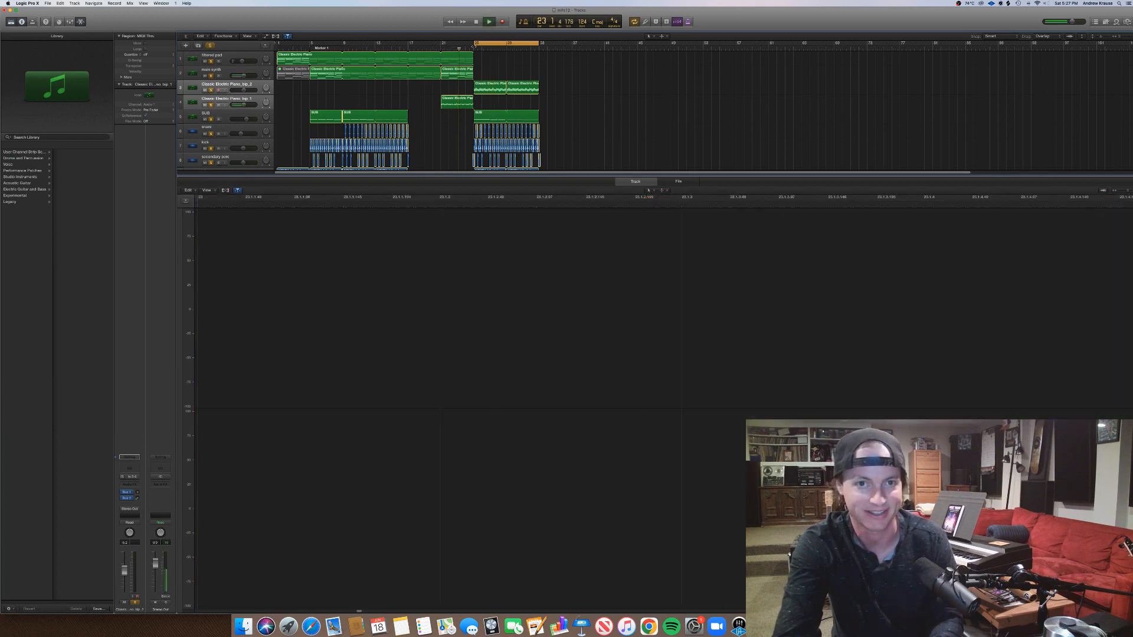
{"action": "left_click_drag", "start_coordinate": [473, 43], "coordinate": [440, 44]}
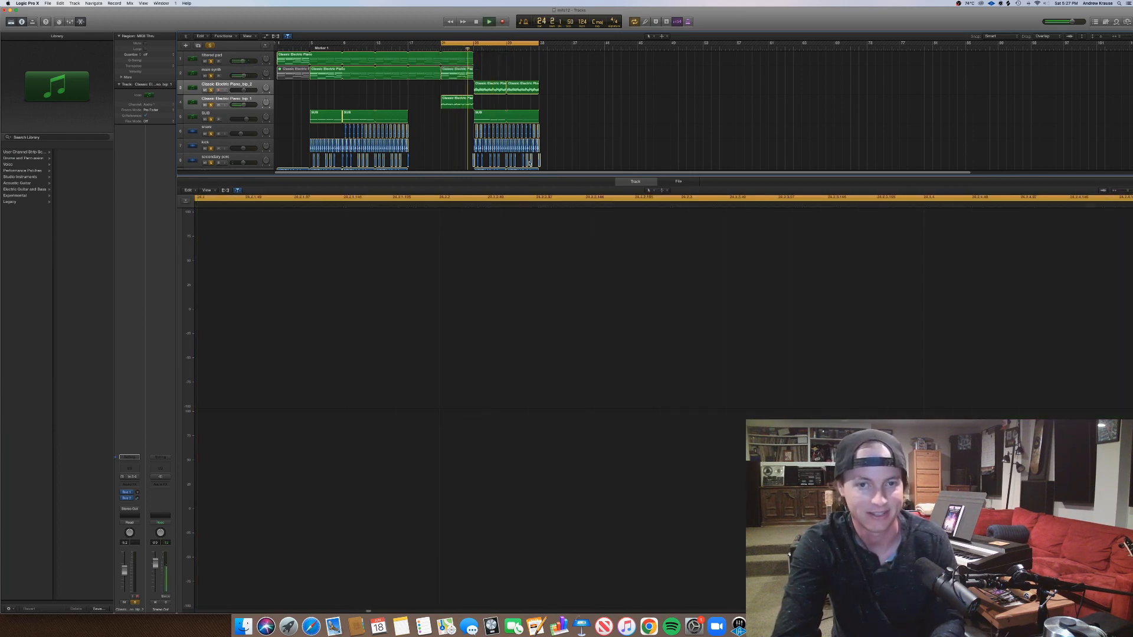
{"action": "key", "text": "e"}
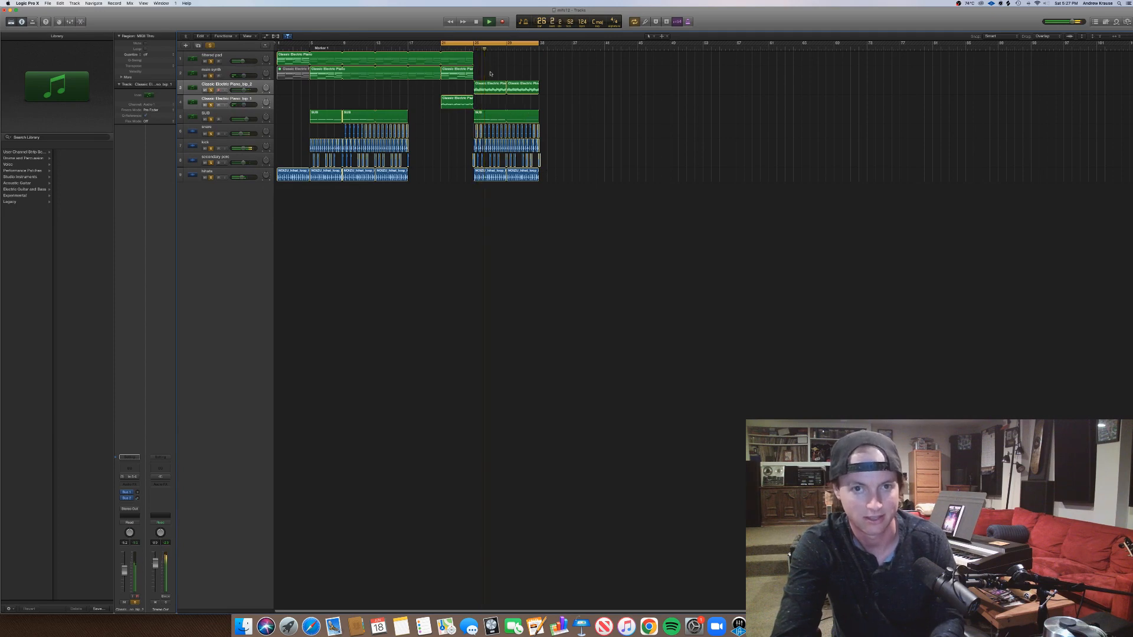
Lower both bounced piano tracks' volumes and move the drop's two chord regions onto the track holding the bar 21 bounce.
{"action": "left_click_drag", "start_coordinate": [243, 90], "coordinate": [240, 92]}
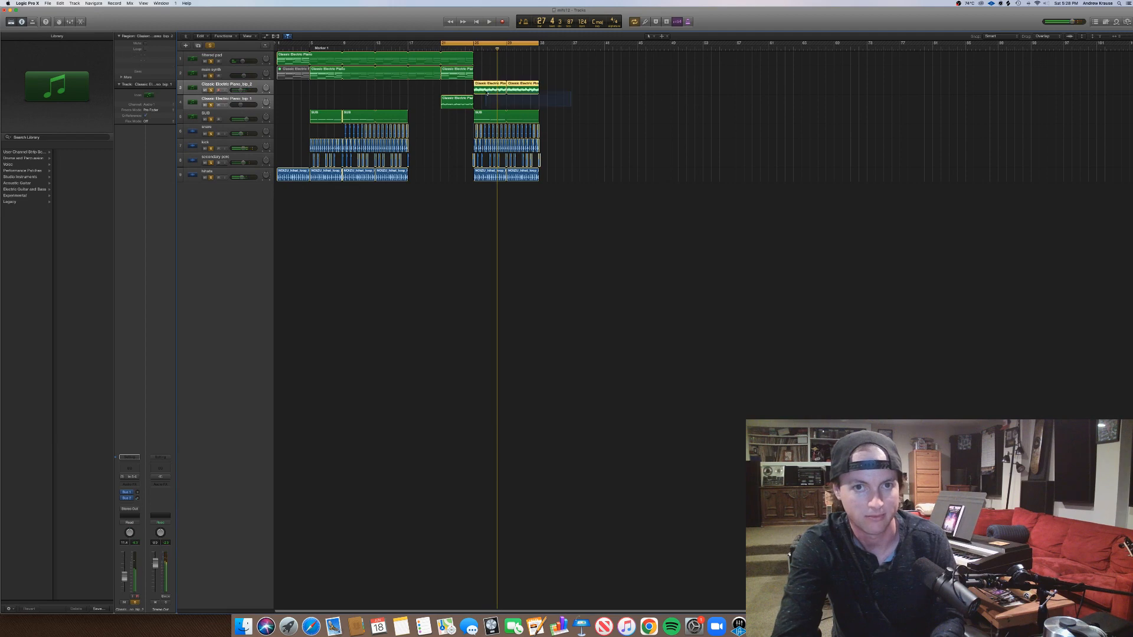
{"action": "left_click_drag", "start_coordinate": [488, 101], "coordinate": [489, 103]}
{"action": "key", "text": "space"}
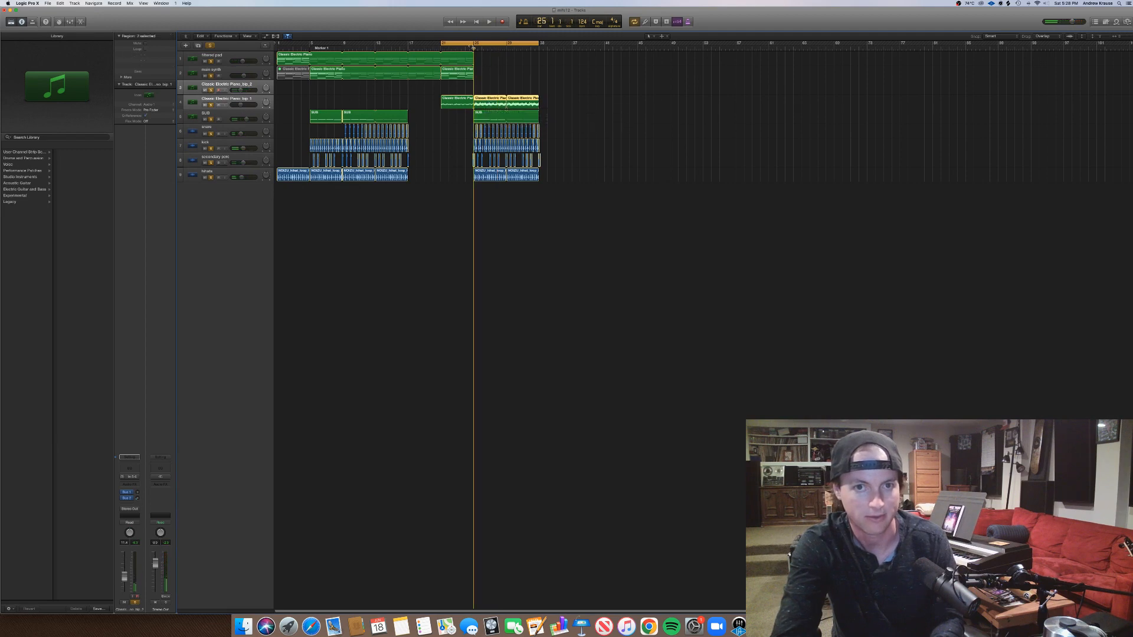
{"action": "left_click", "coordinate": [236, 99]}
{"action": "left_click_drag", "start_coordinate": [241, 105], "coordinate": [238, 105]}
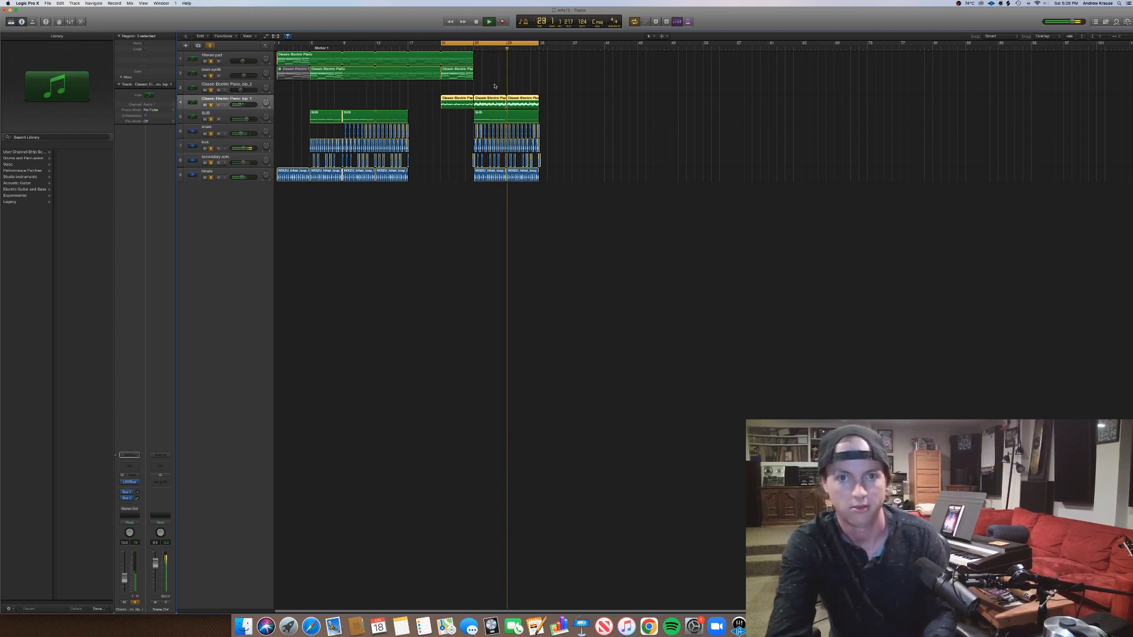
Duplicate all regions of the bar 25 to 33 drop through to bar 41 and stretch the cycle over bars 1 to 41.
{"action": "left_click", "coordinate": [584, 211]}
{"action": "left_click_drag", "start_coordinate": [584, 211], "coordinate": [543, 100]}
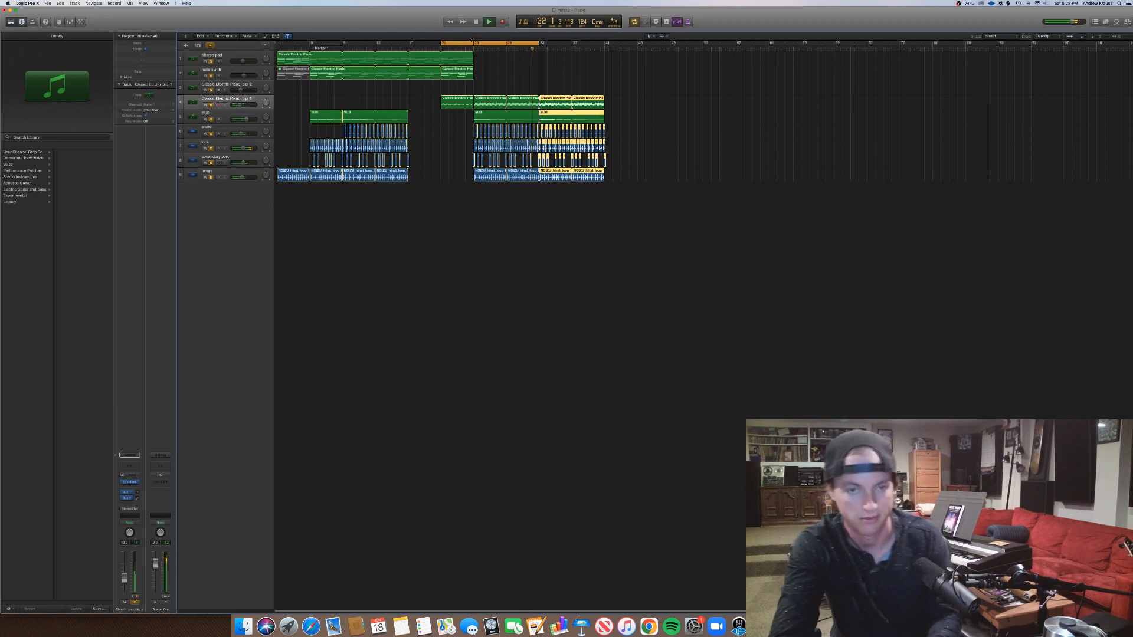
{"action": "left_click_drag", "start_coordinate": [442, 44], "coordinate": [278, 43]}
{"action": "key", "text": "space"}
{"action": "left_click_drag", "start_coordinate": [538, 43], "coordinate": [601, 44]}
{"action": "left_click", "coordinate": [616, 69]}
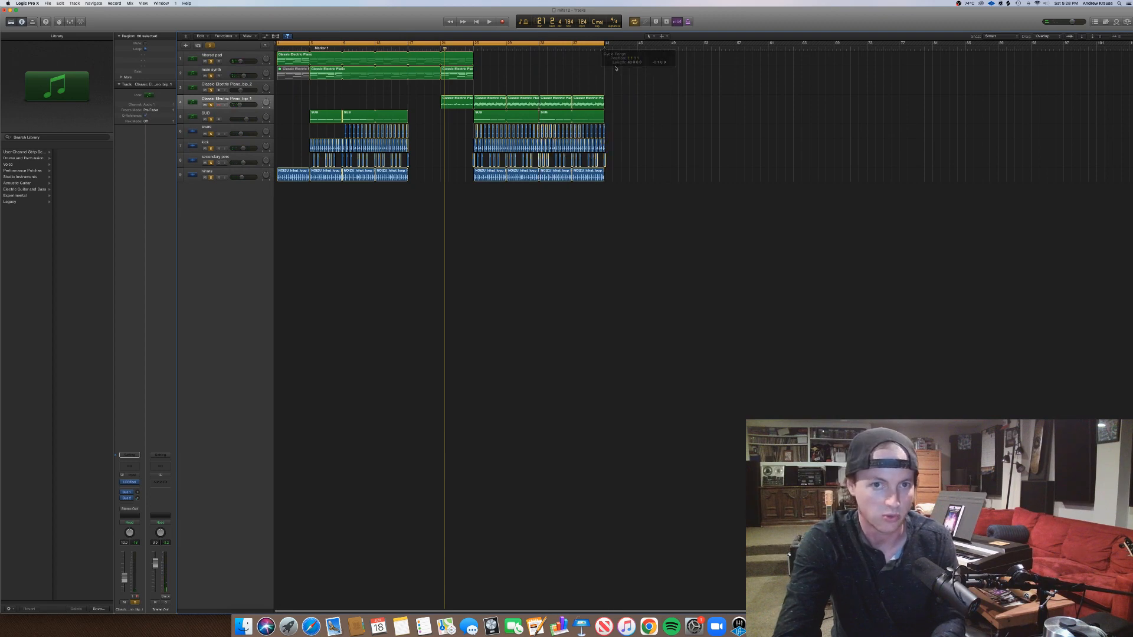
Duplicate the SUB track with its settings and move the two drop sub regions onto the new track.
{"action": "left_click", "coordinate": [222, 115]}
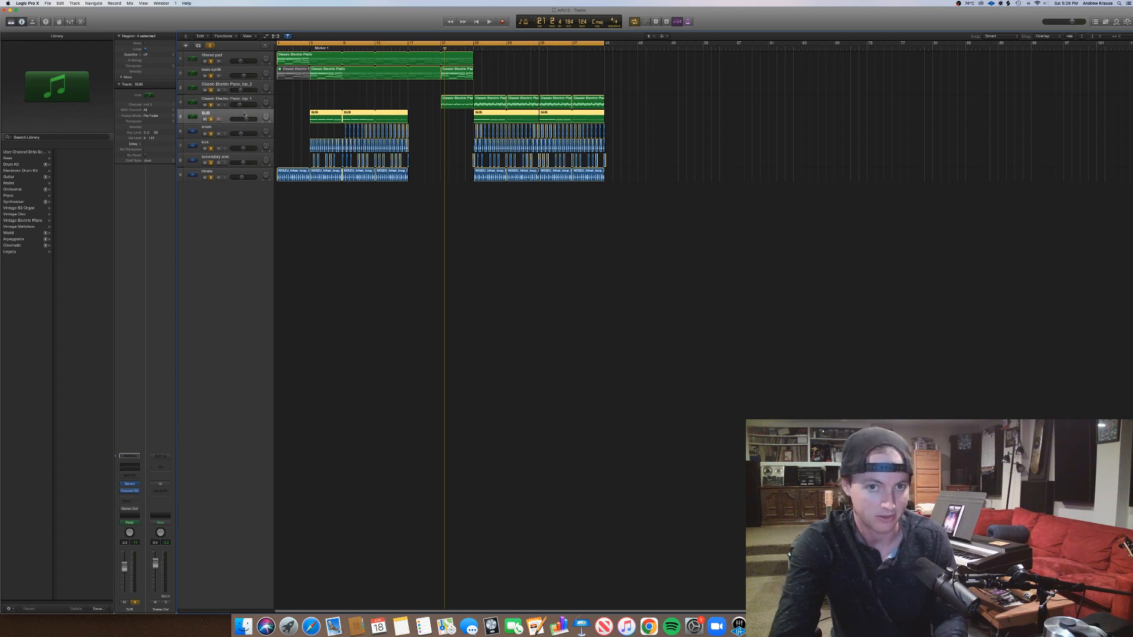
{"action": "key", "text": "super+d"}
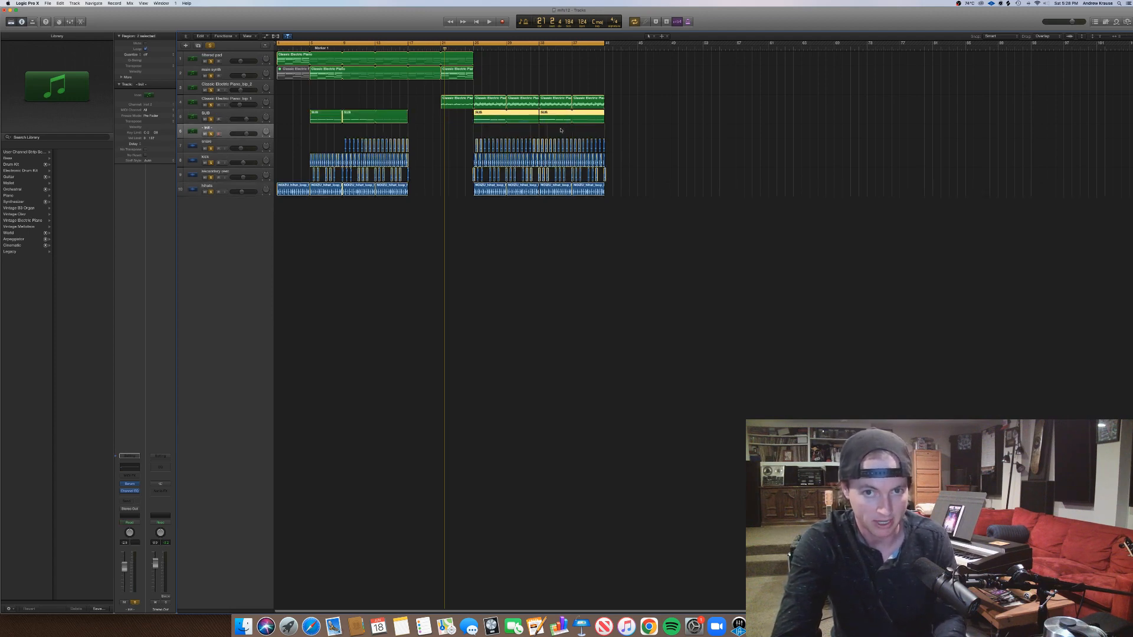
{"action": "left_click_drag", "start_coordinate": [561, 118], "coordinate": [560, 133]}
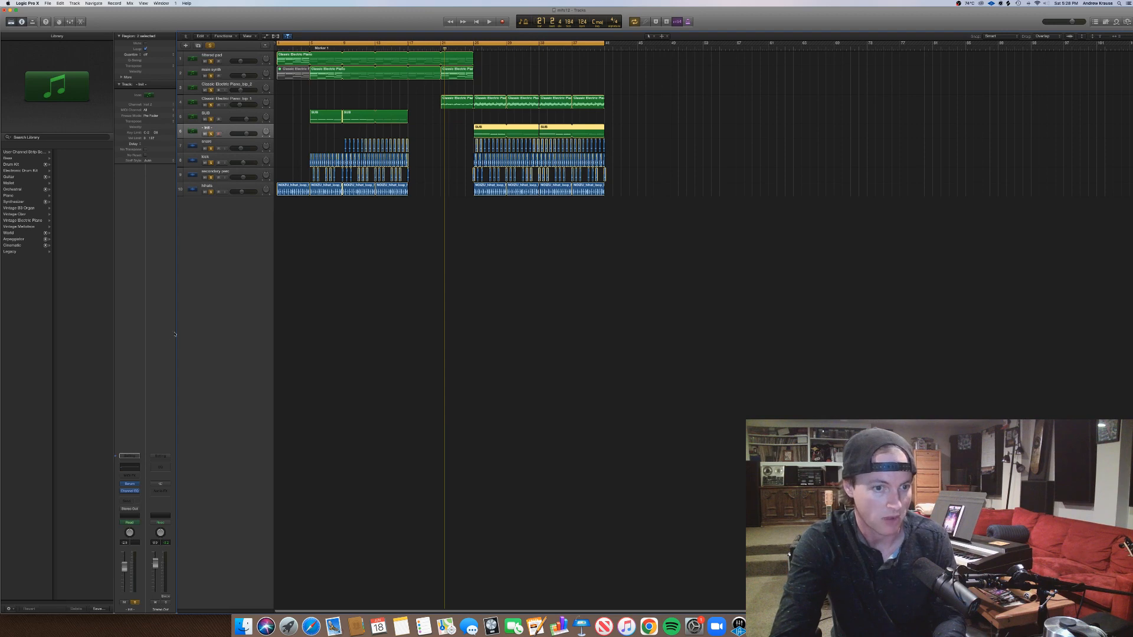
In the new sub track's Serum, switch oscillator B to the Acid wavetable and adjust its level while playing from bar 25.
{"action": "left_click", "coordinate": [130, 484]}
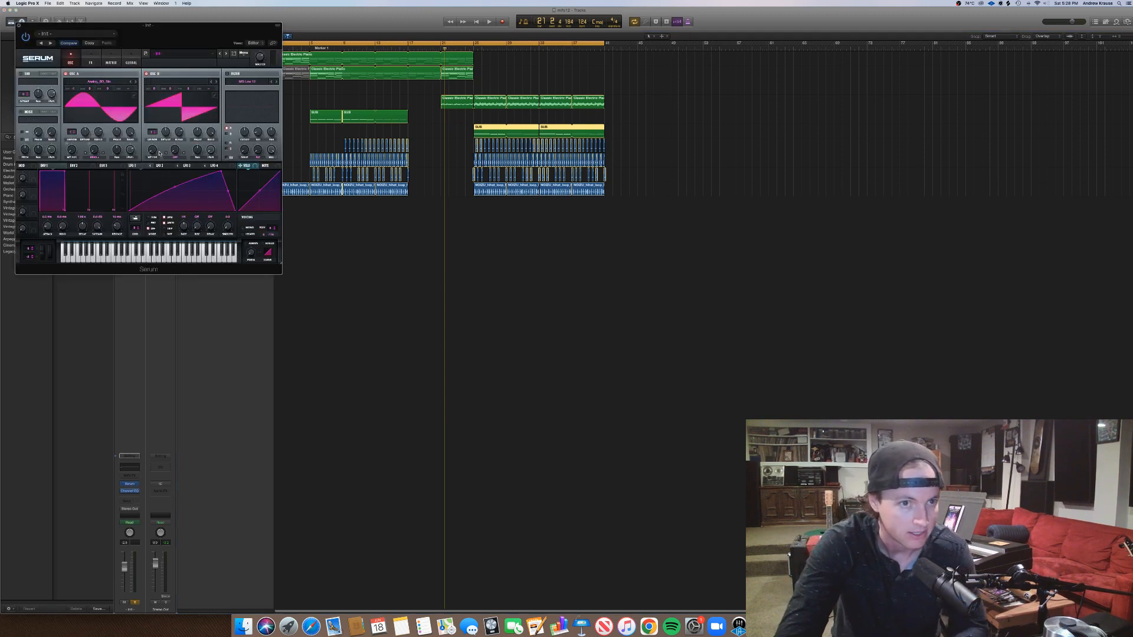
{"action": "key", "text": "space"}
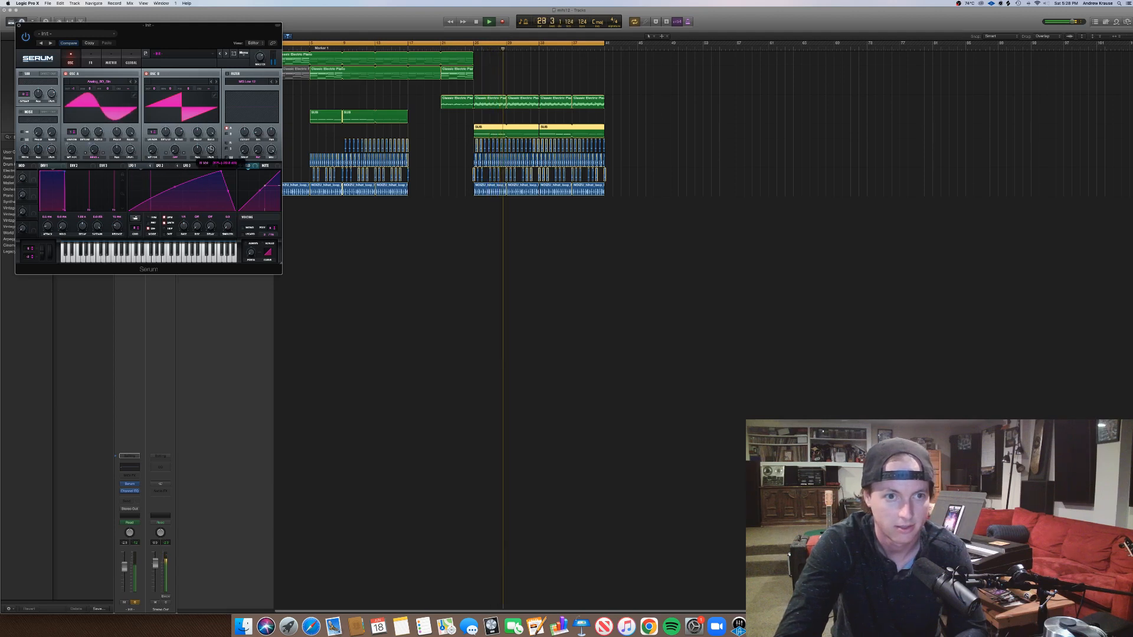
{"action": "left_click", "coordinate": [215, 83]}
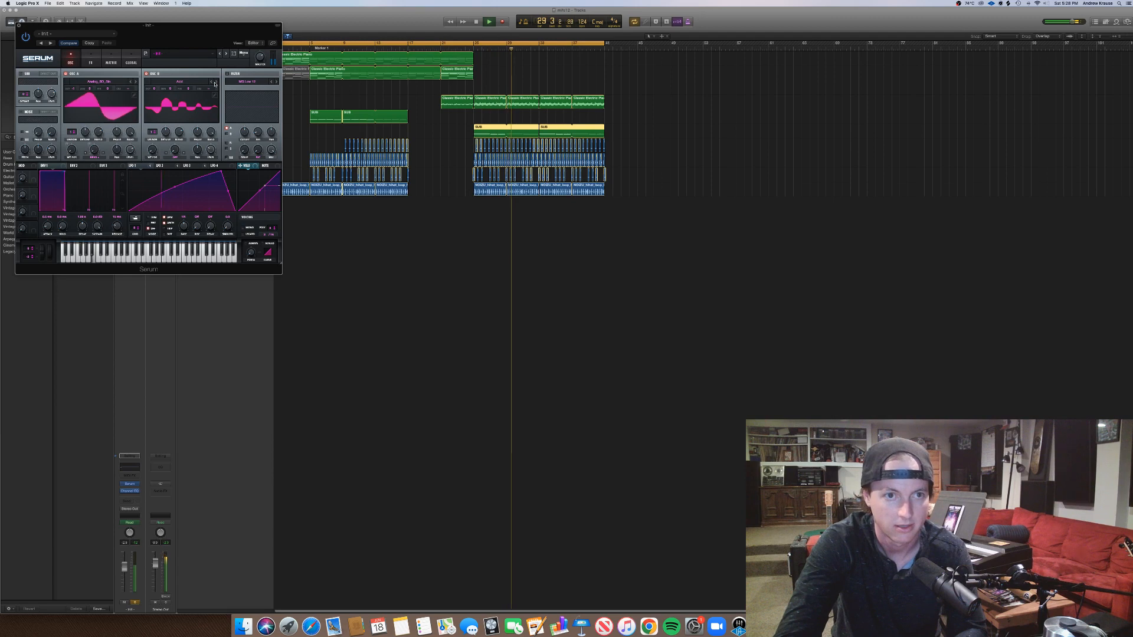
{"action": "key", "text": "Return"}
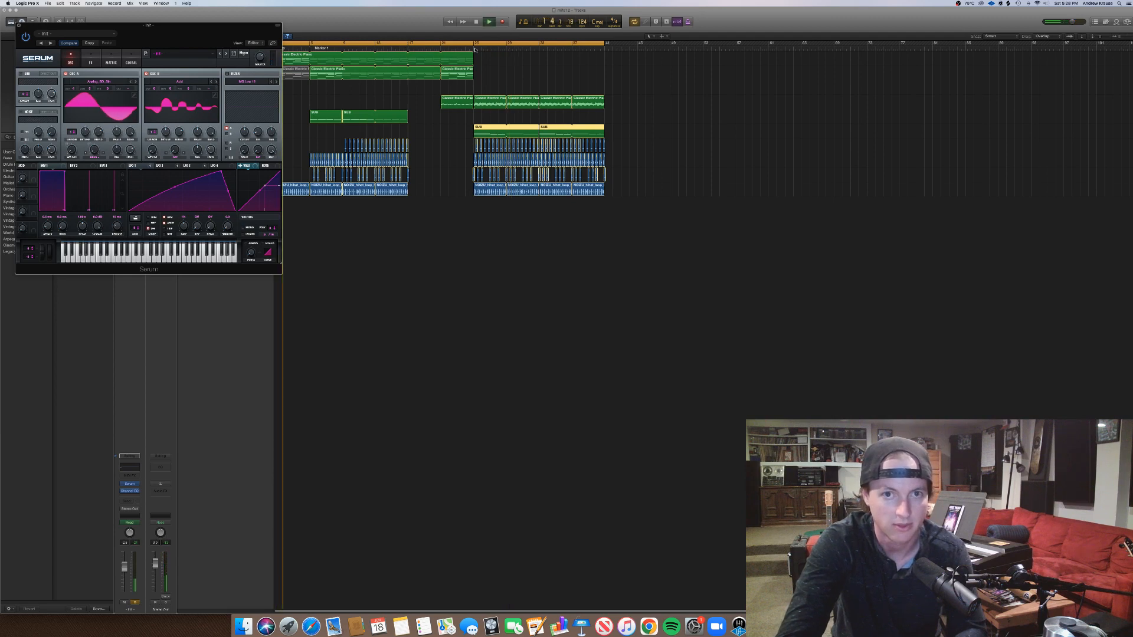
{"action": "left_click", "coordinate": [474, 48]}
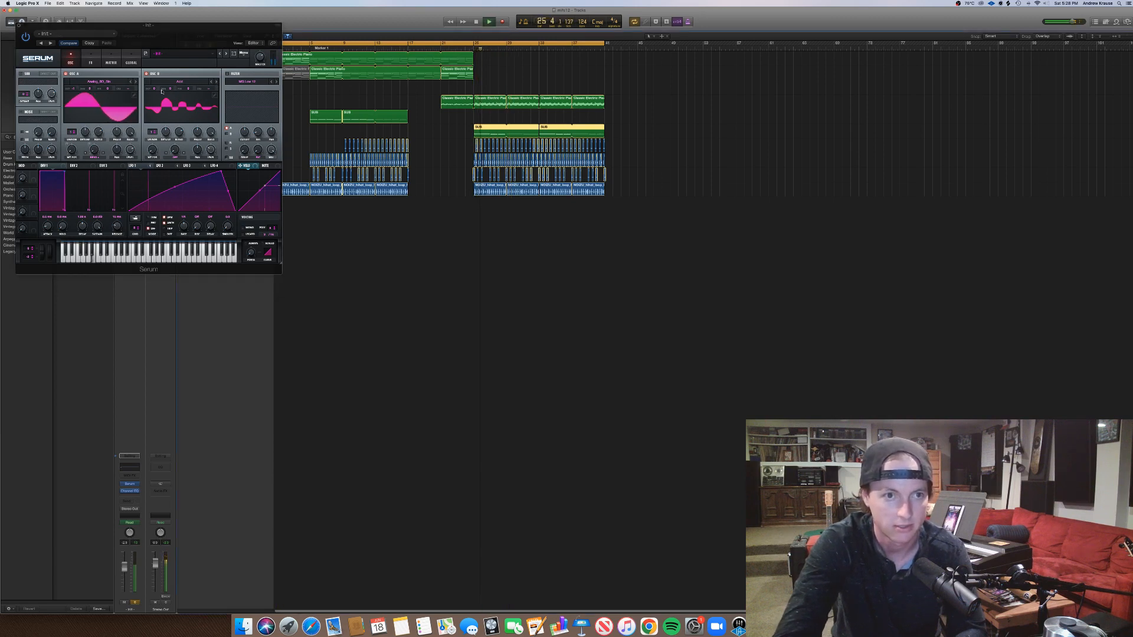
{"action": "left_click_drag", "start_coordinate": [160, 89], "coordinate": [160, 89]}
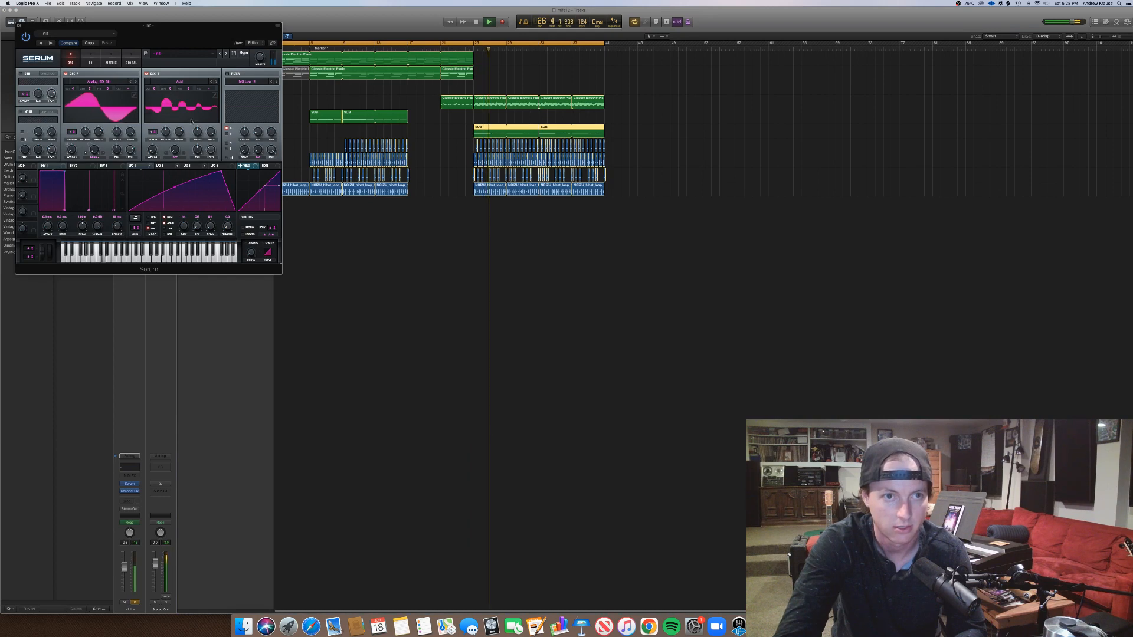
{"action": "left_click_drag", "start_coordinate": [211, 149], "coordinate": [212, 128]}
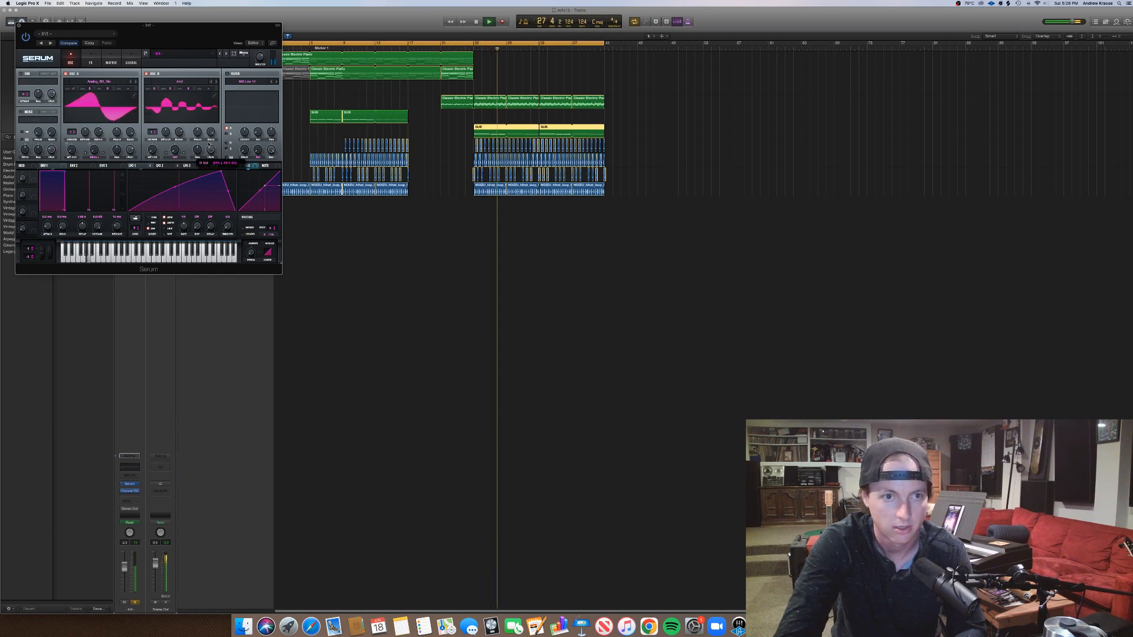
Modulate oscillator B's level with LFO 3, adjust the modulation amount, and round the LFO's rising slope.
{"action": "left_click", "coordinate": [187, 166]}
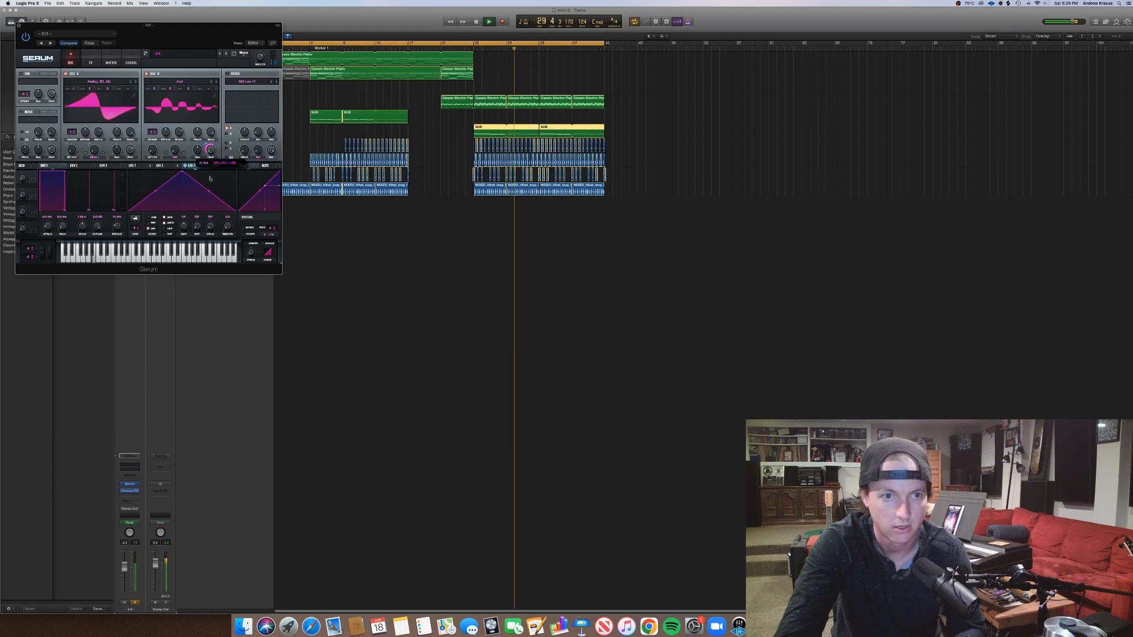
{"action": "left_click_drag", "start_coordinate": [206, 145], "coordinate": [207, 151]}
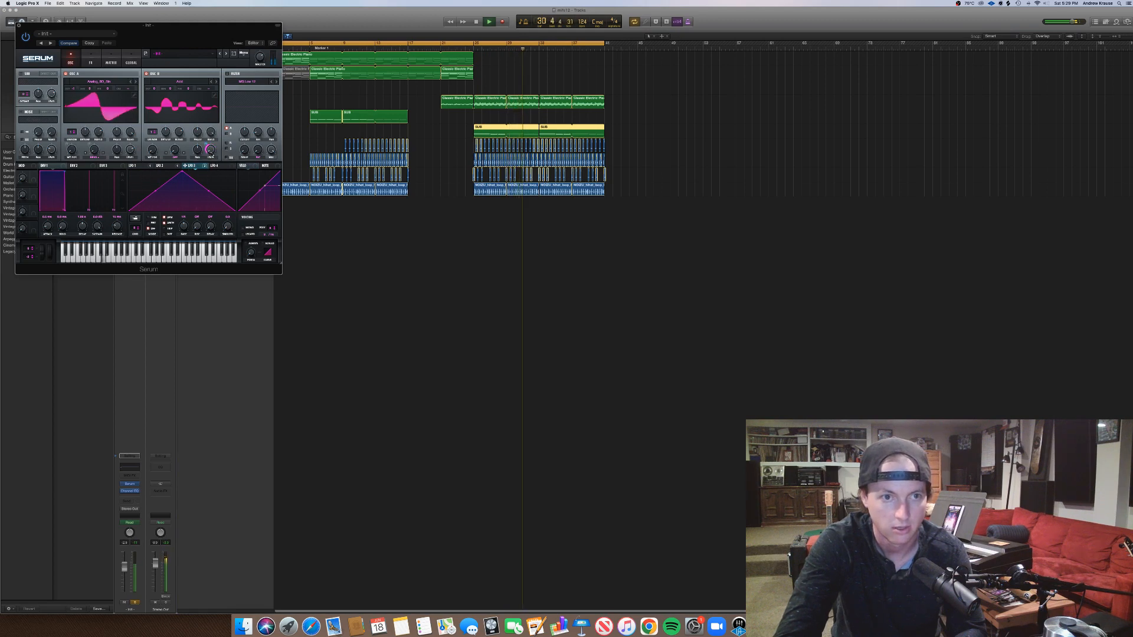
{"action": "left_click_drag", "start_coordinate": [211, 152], "coordinate": [213, 150]}
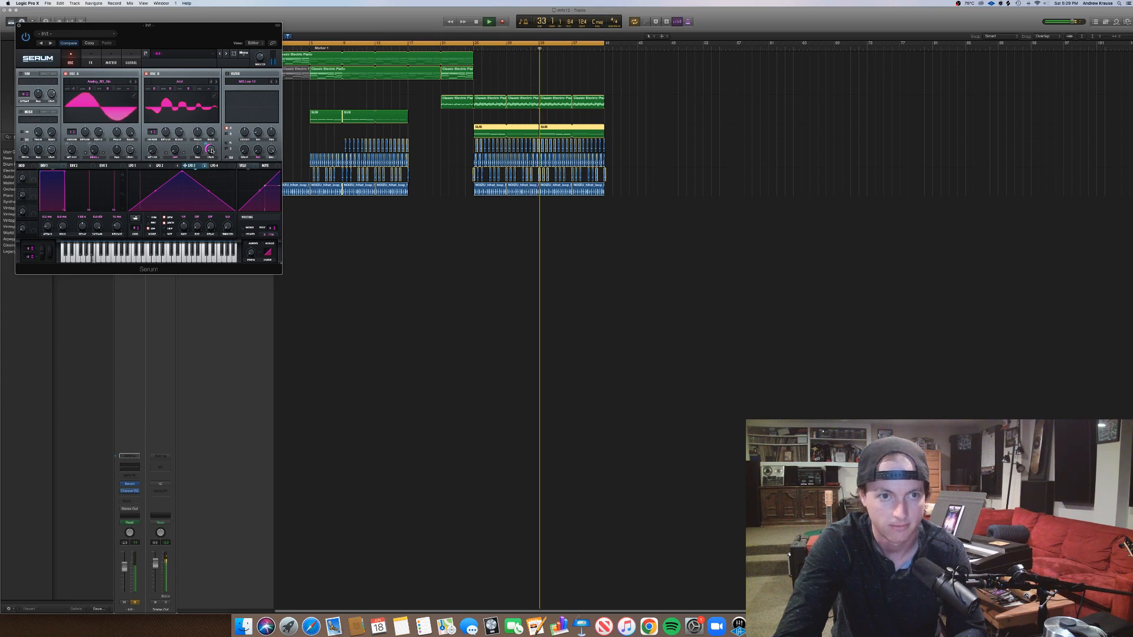
{"action": "key", "text": "space"}
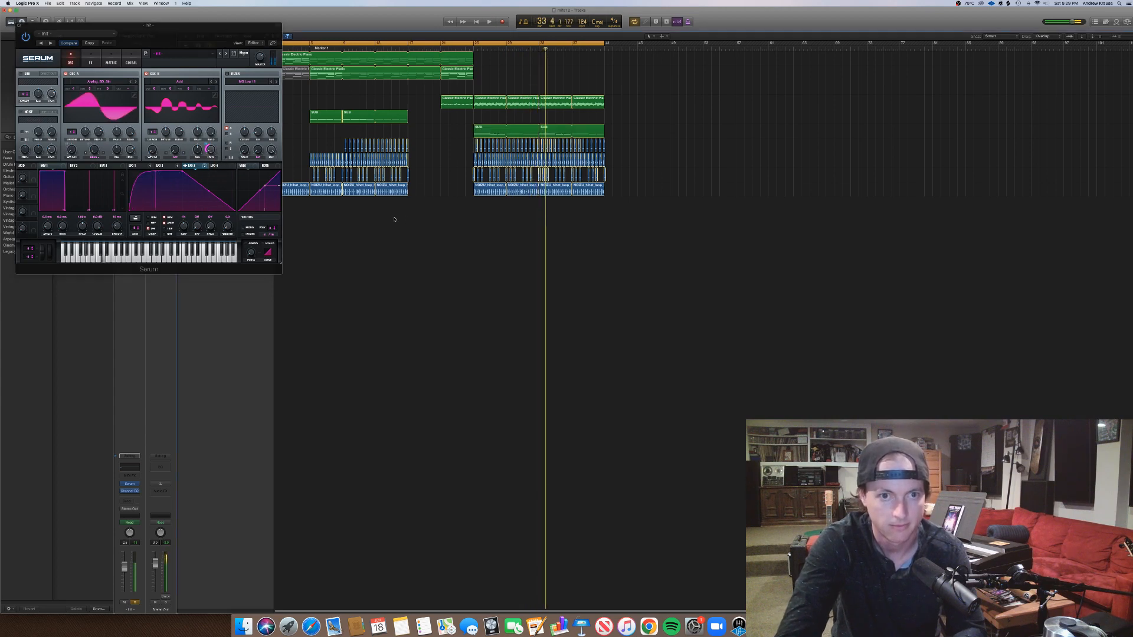
Play the drop from bar 25 to audition the modulated bass, close Serum, and stop playback.
{"action": "key", "text": "space"}
{"action": "left_click", "coordinate": [475, 47]}
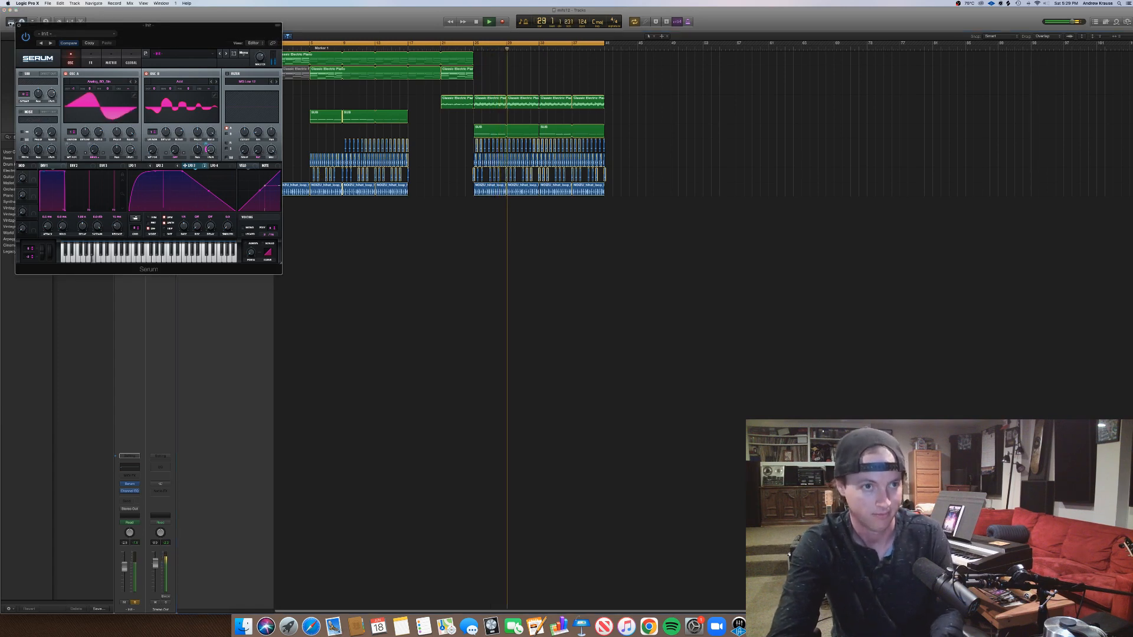
{"action": "left_click", "coordinate": [19, 26]}
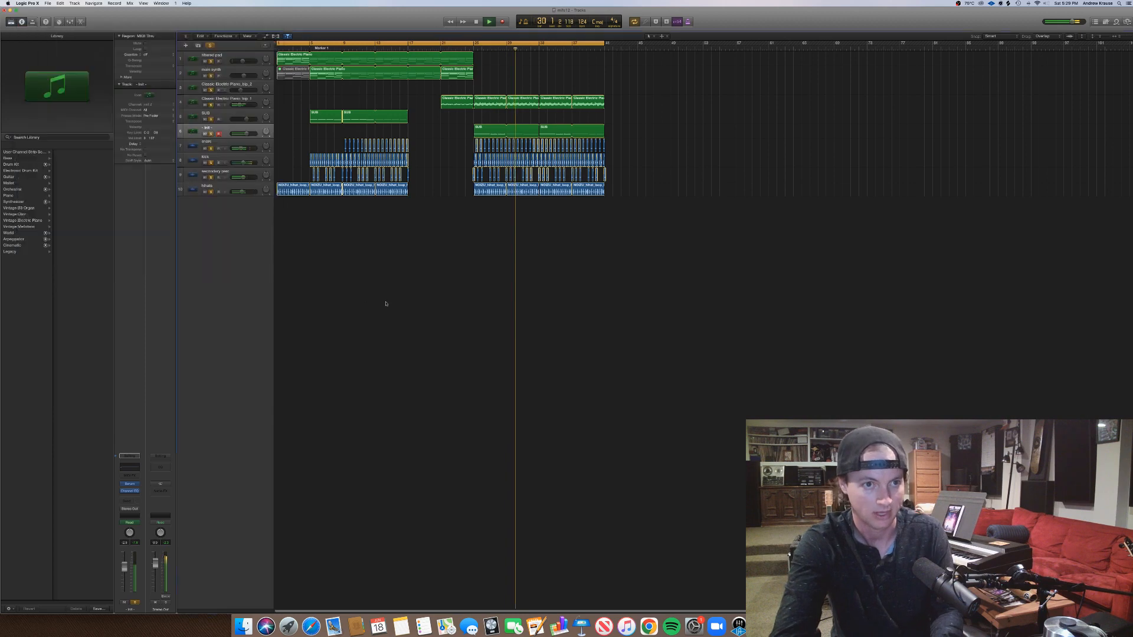
{"action": "key", "text": "space"}
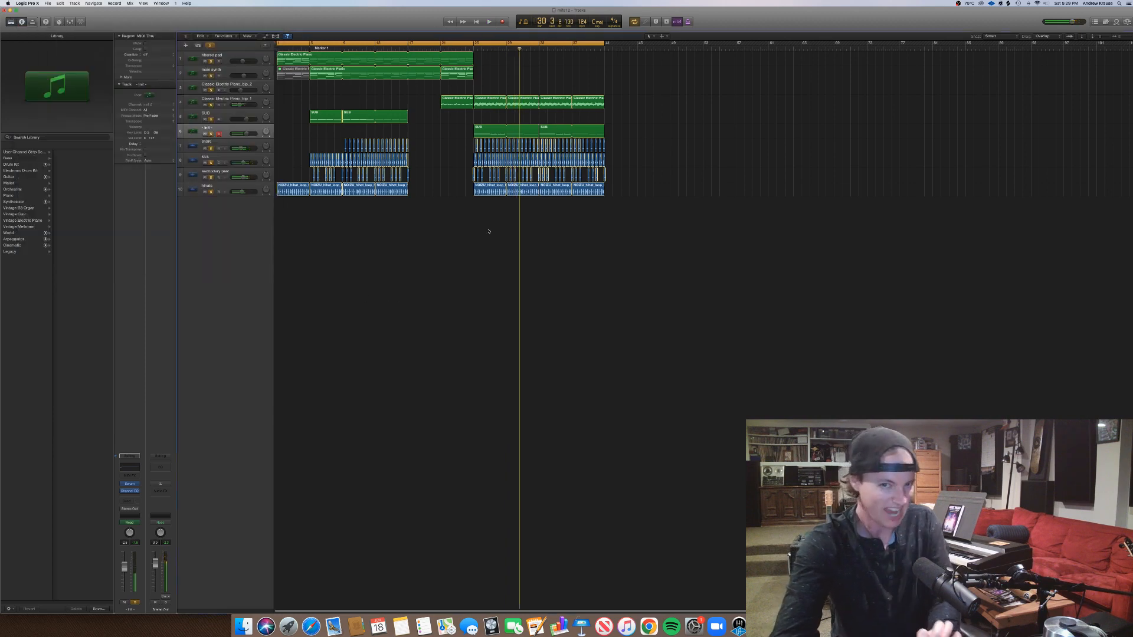
Extend the cycle to bar 49, unmute the main synth's opening four-bar region, and play from bar 1.
{"action": "left_click_drag", "start_coordinate": [599, 42], "coordinate": [671, 46]}
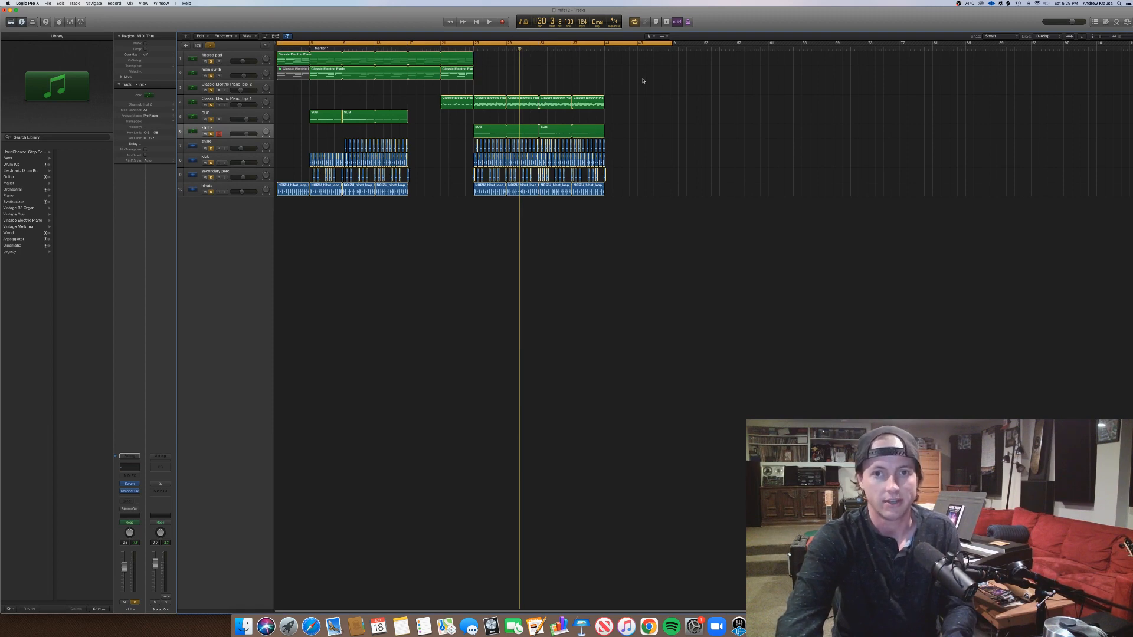
{"action": "key", "text": "space"}
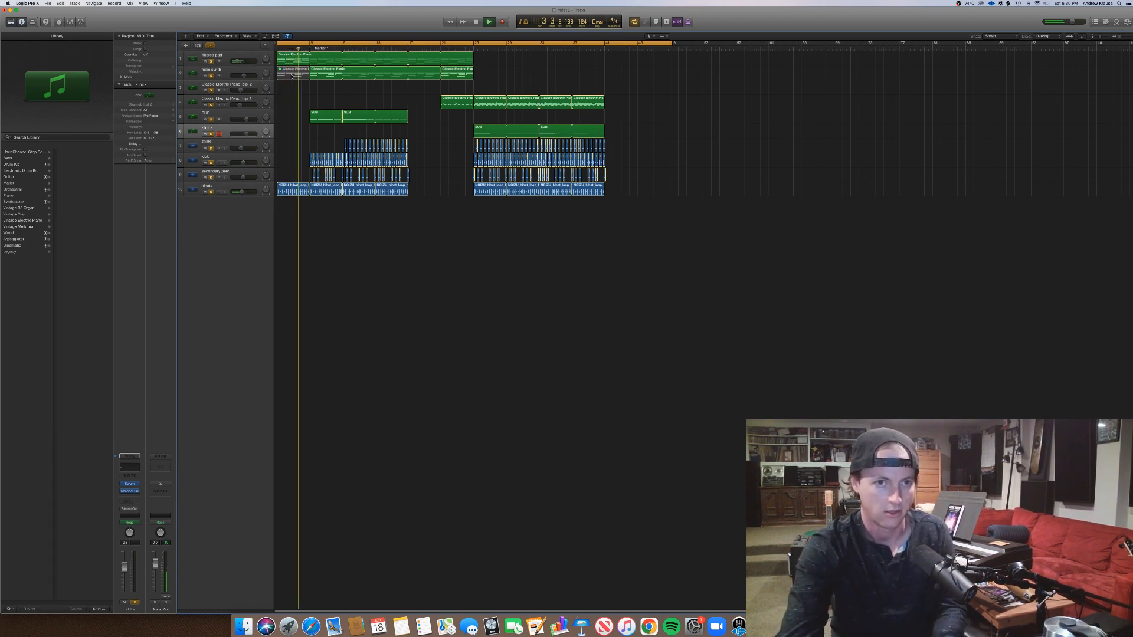
{"action": "left_click", "coordinate": [292, 74]}
{"action": "key", "text": "ctrl+m"}
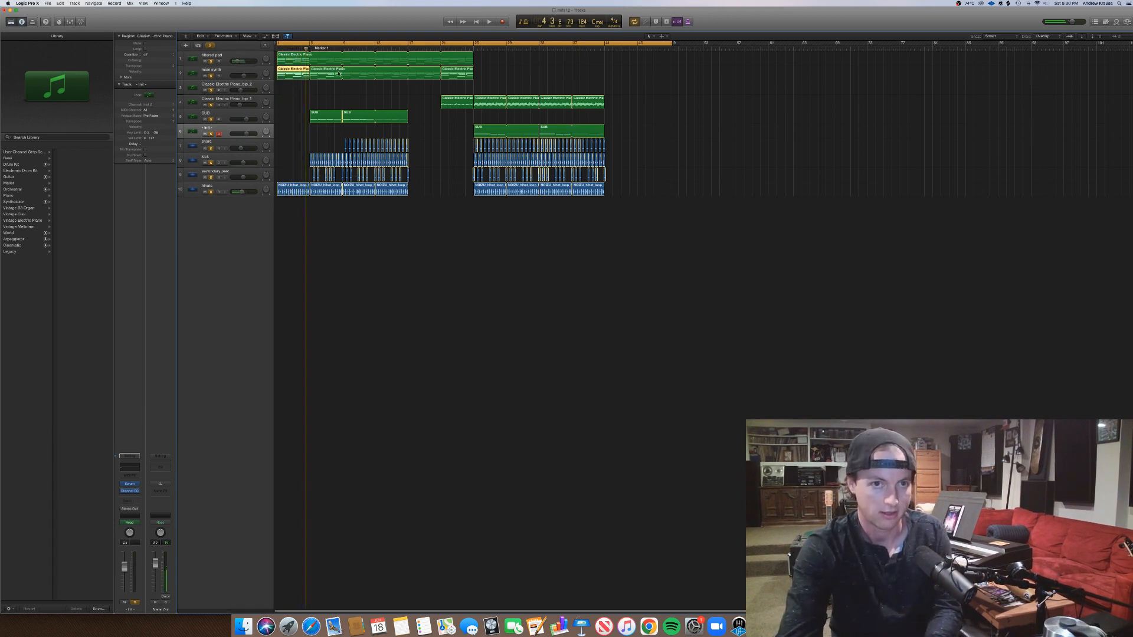
{"action": "key", "text": "Return"}
{"action": "key", "text": "space"}
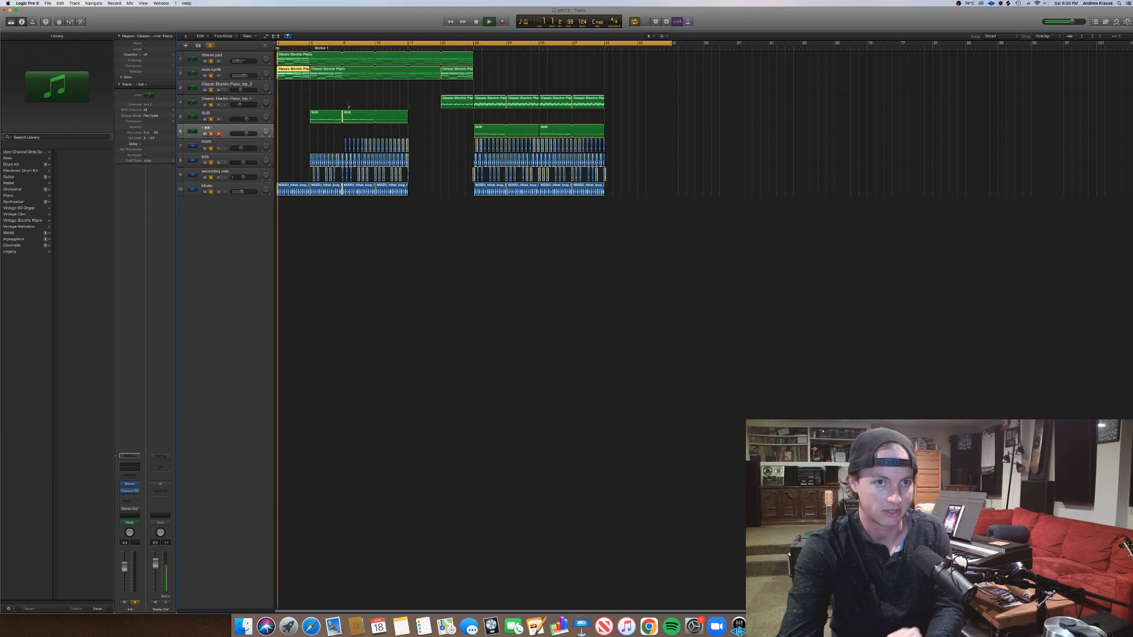
Show track automation and reshape the main synth's filter frequency curve into a gradual rise starting at bar 1.
{"action": "left_click", "coordinate": [243, 77]}
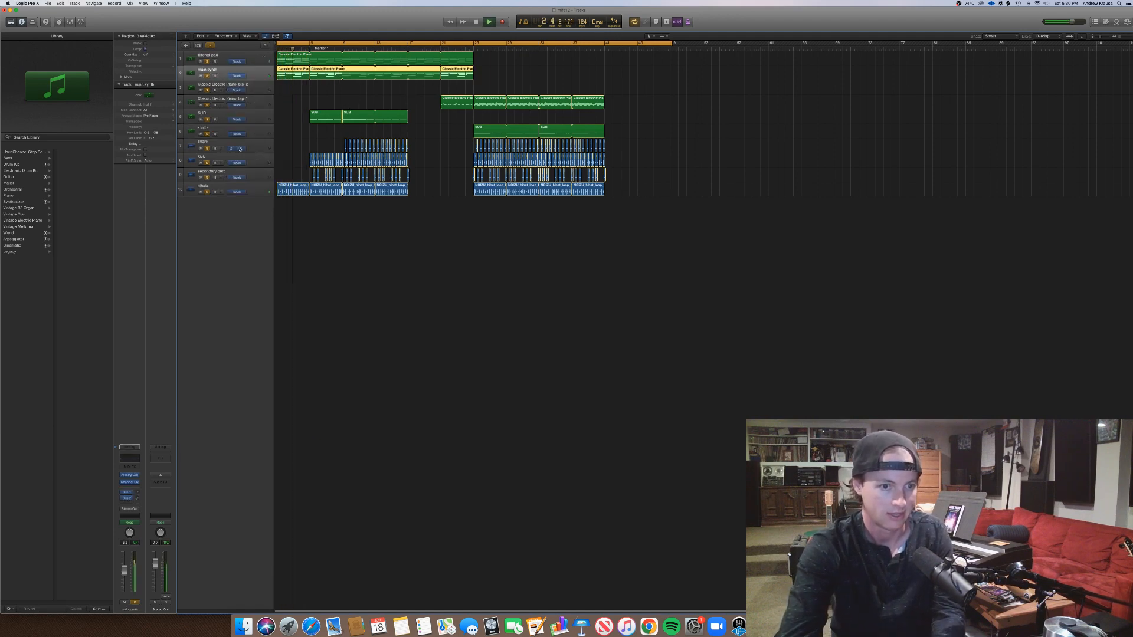
{"action": "key", "text": "a"}
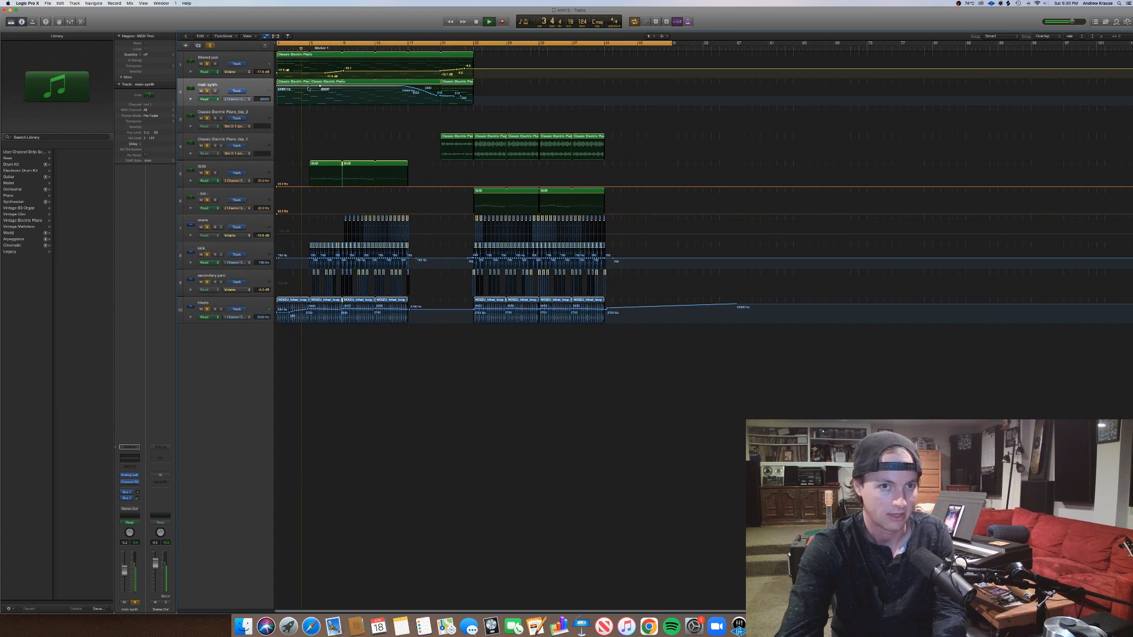
{"action": "left_click", "coordinate": [310, 87]}
{"action": "left_click_drag", "start_coordinate": [310, 86], "coordinate": [385, 88]}
{"action": "left_click", "coordinate": [347, 90]}
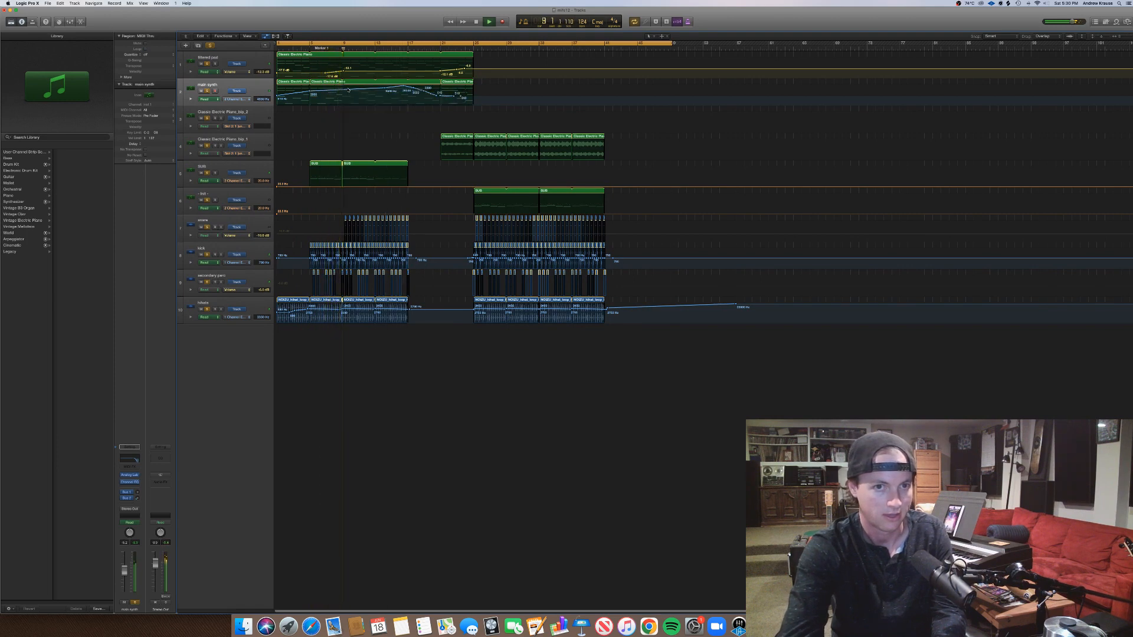
{"action": "left_click", "coordinate": [347, 90]}
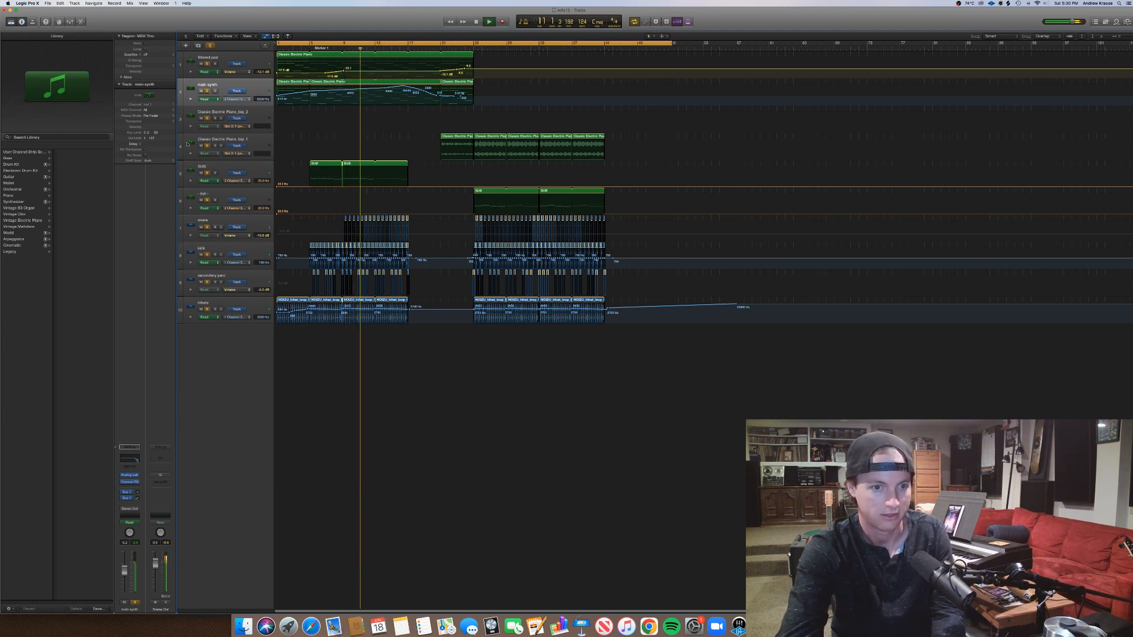
Select the main synth track's regions, lower its channel volume slightly, and hide track automation.
{"action": "left_click", "coordinate": [220, 90]}
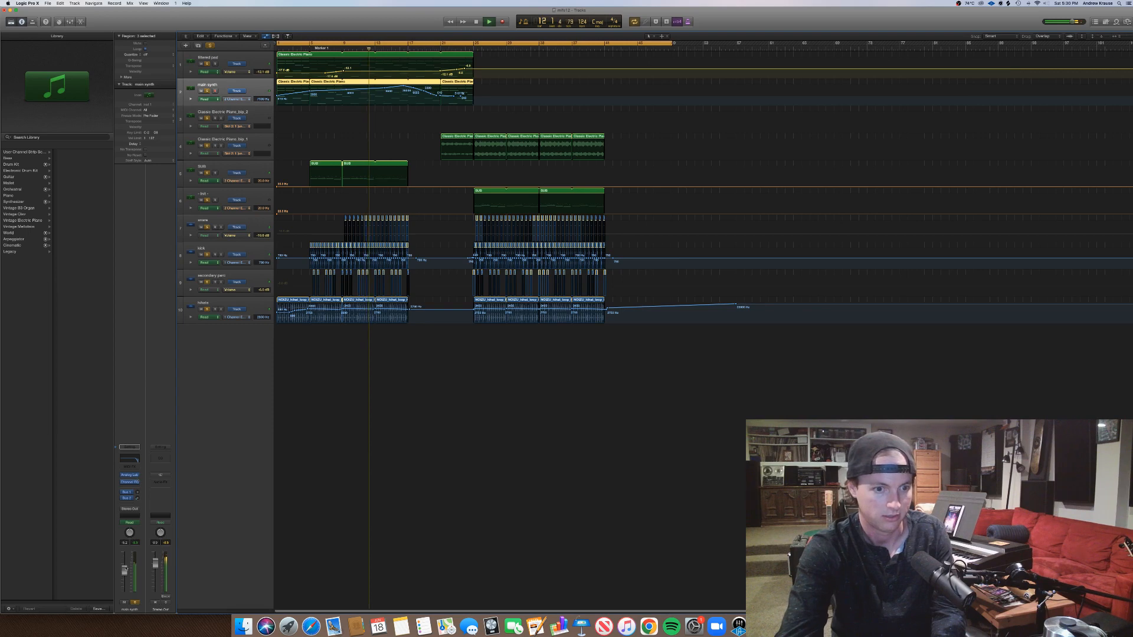
{"action": "left_click_drag", "start_coordinate": [126, 569], "coordinate": [126, 572]}
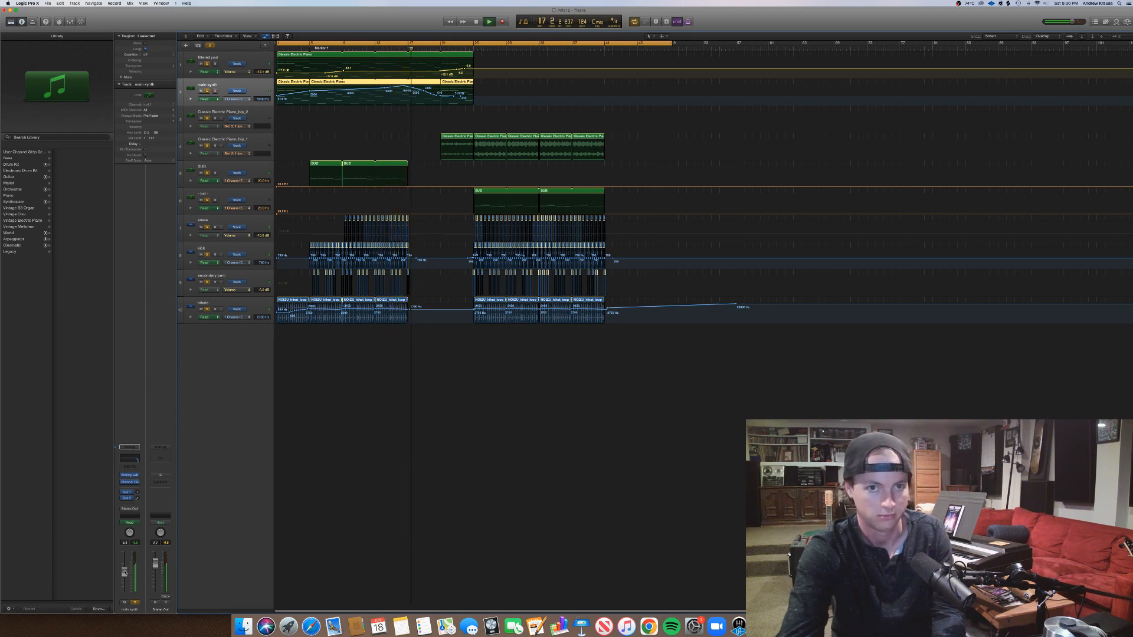
{"action": "key", "text": "a"}
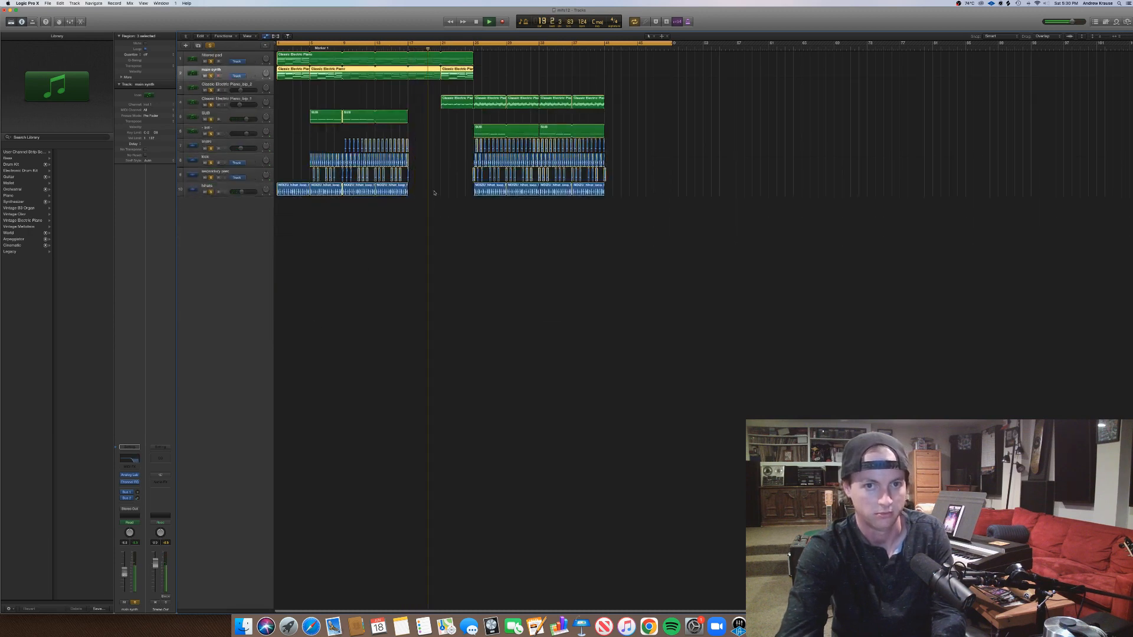
Automate the bounced chords track's volume with a rise after bar 21, adjusting the point just before bar 25 during playback.
{"action": "key", "text": "a"}
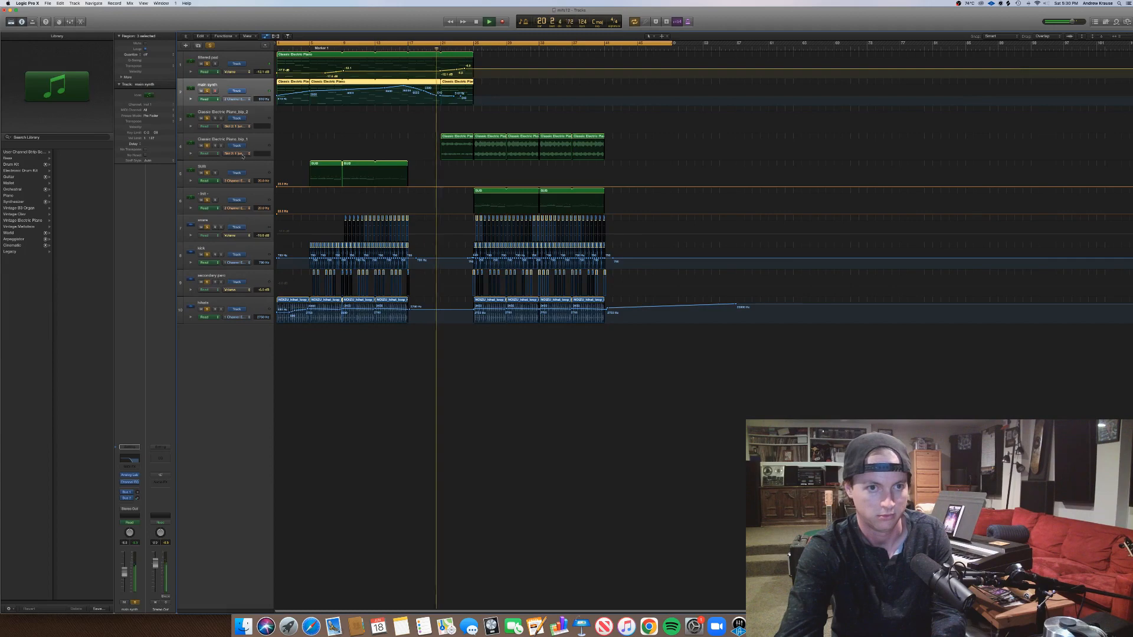
{"action": "left_click", "coordinate": [233, 180]}
{"action": "left_click", "coordinate": [249, 182]}
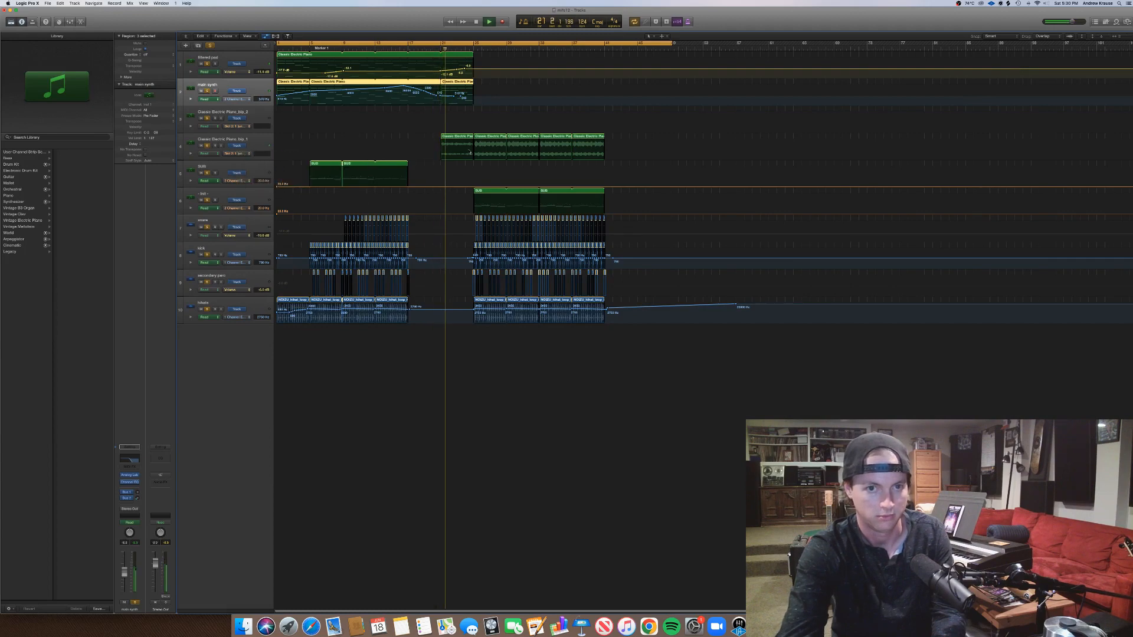
{"action": "left_click", "coordinate": [459, 152]}
{"action": "left_click_drag", "start_coordinate": [459, 152], "coordinate": [480, 151]}
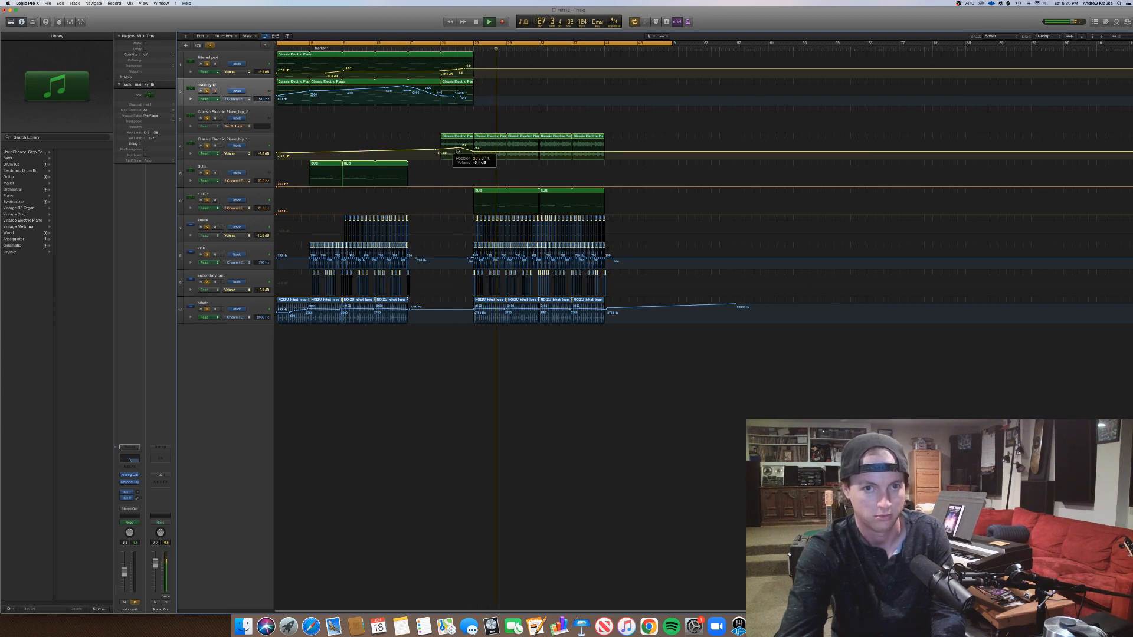
{"action": "left_click", "coordinate": [441, 49]}
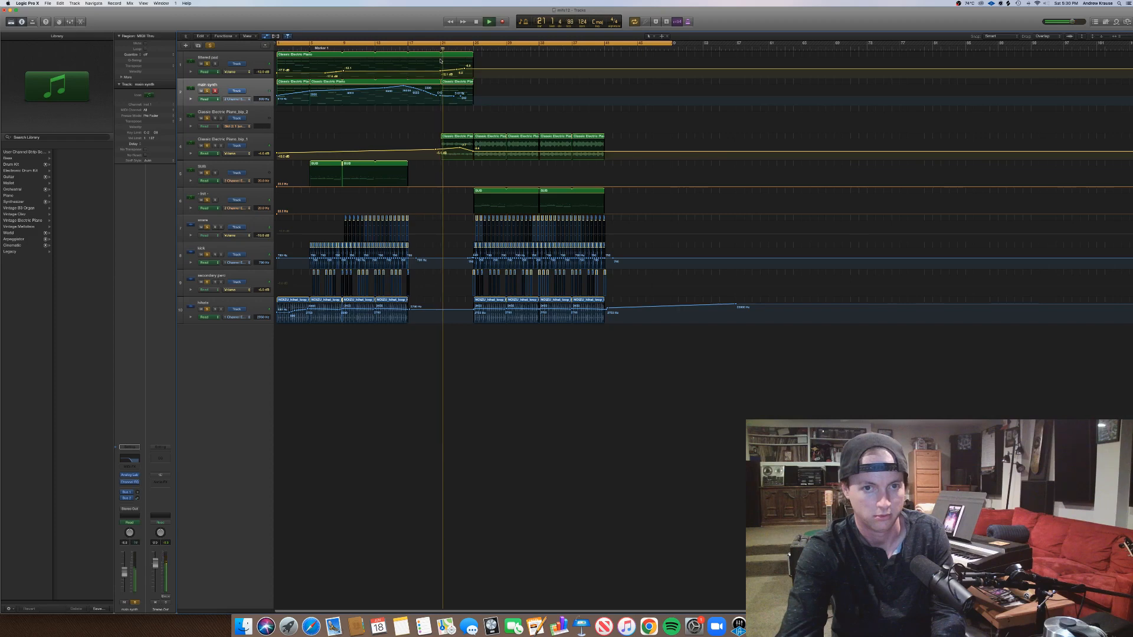
{"action": "left_click_drag", "start_coordinate": [478, 152], "coordinate": [477, 149]}
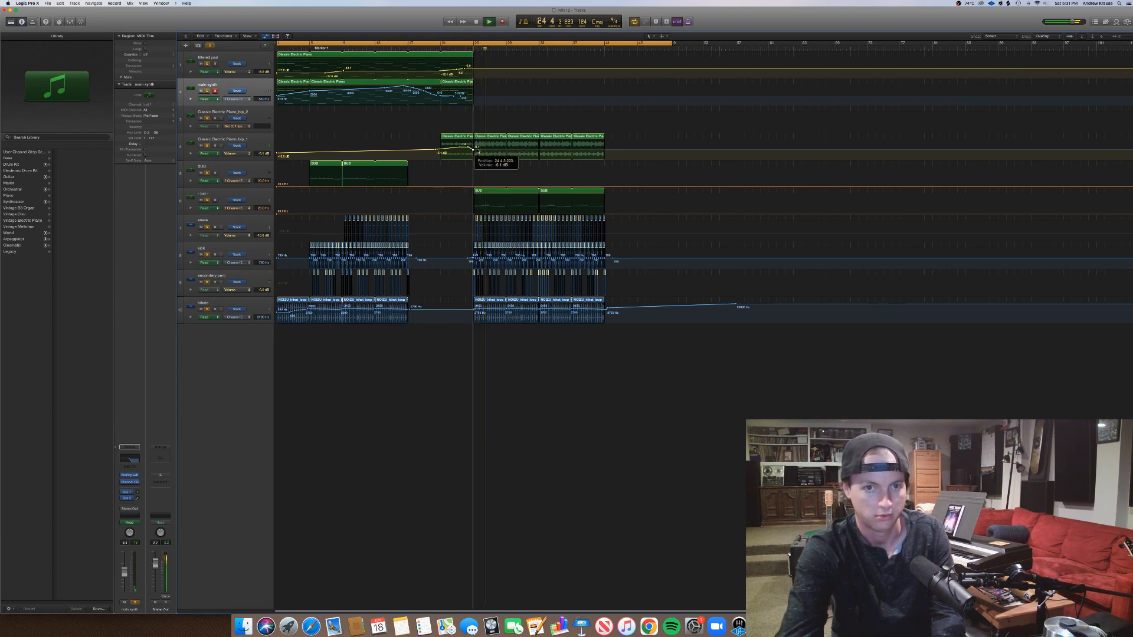
Delete the bounced chord regions from bar 25 onward and copy the bar 21 region to bars 25 and 29.
{"action": "key", "text": "a"}
{"action": "key", "text": "space"}
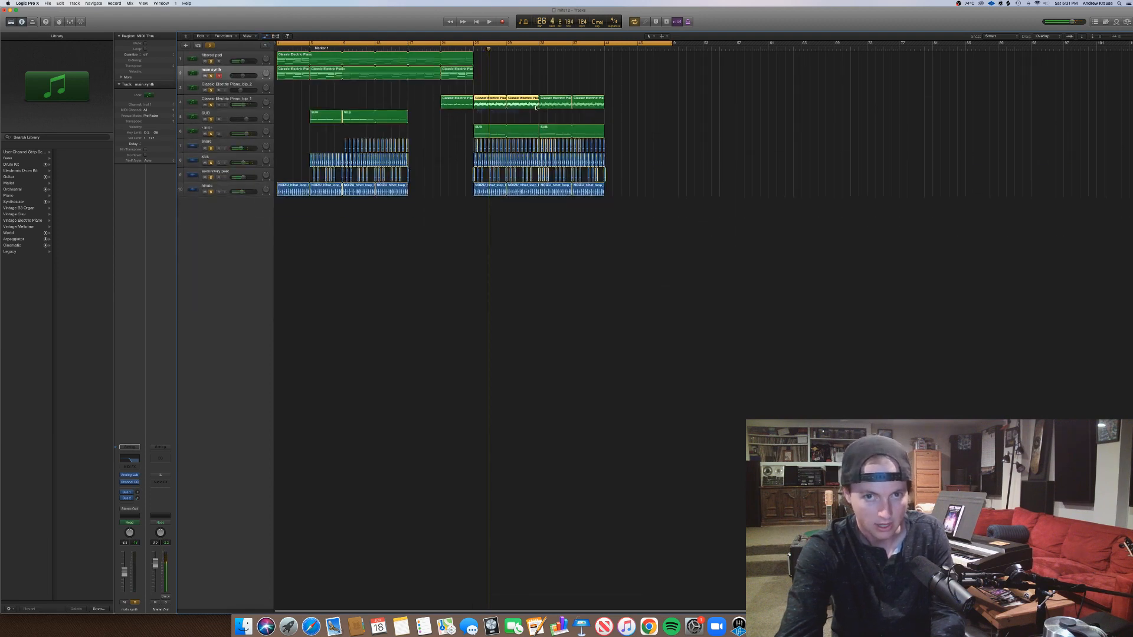
{"action": "key", "text": "Delete"}
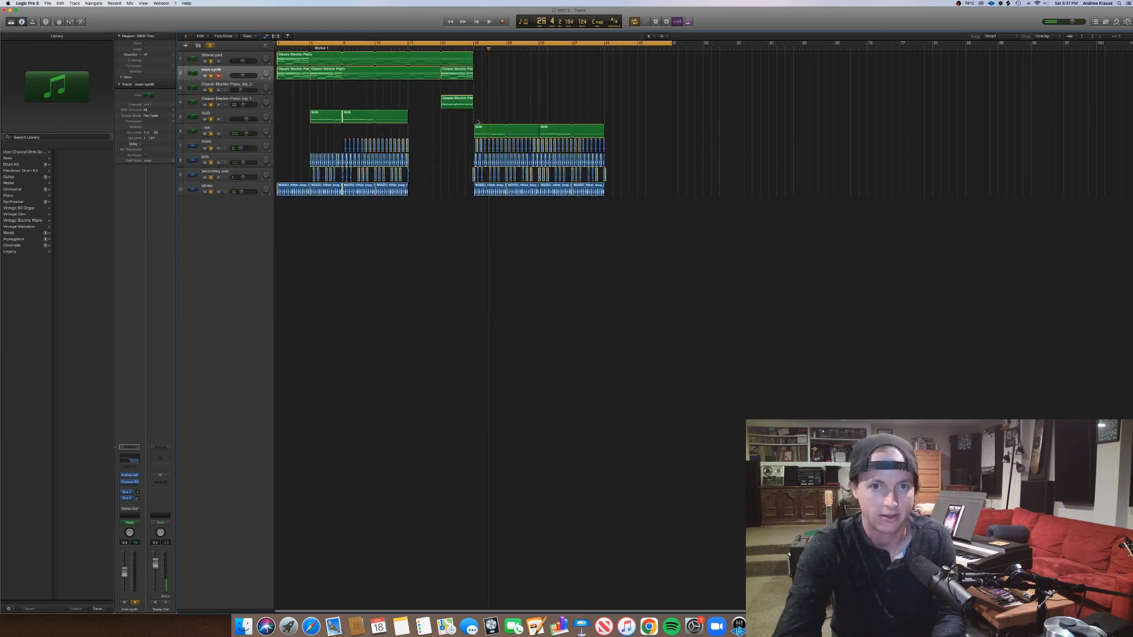
{"action": "left_click_drag", "start_coordinate": [472, 108], "coordinate": [521, 108]}
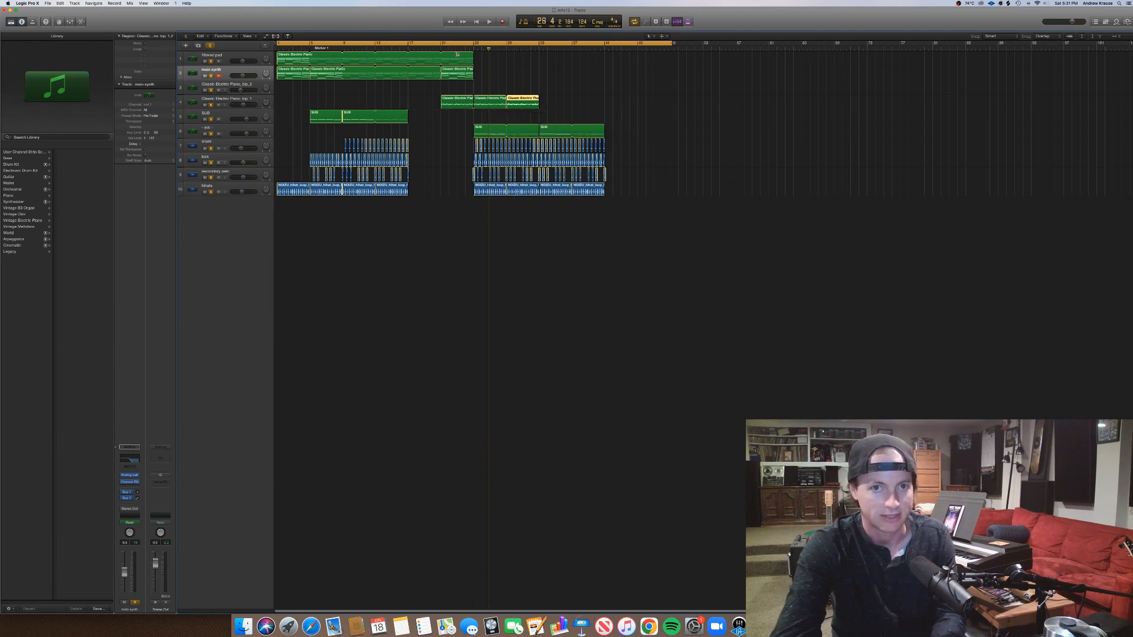
Raise the bounced chords' volume automation between bars 25 and 33, hide track automation, and play from bar 25.
{"action": "key", "text": "a"}
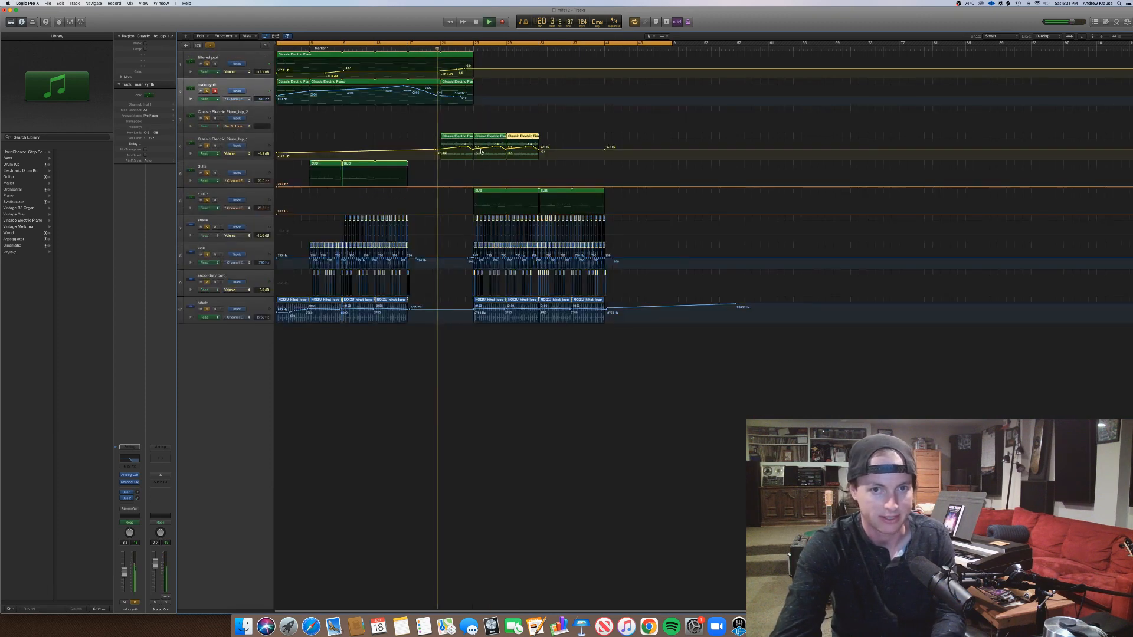
{"action": "left_click_drag", "start_coordinate": [479, 150], "coordinate": [535, 151]}
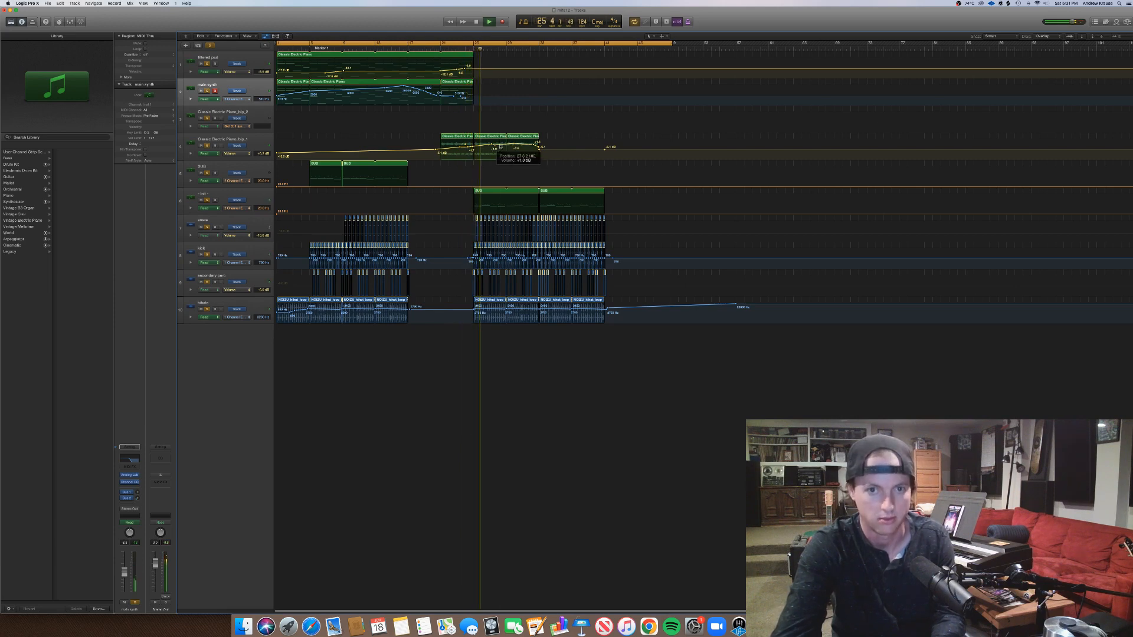
{"action": "left_click", "coordinate": [498, 147]}
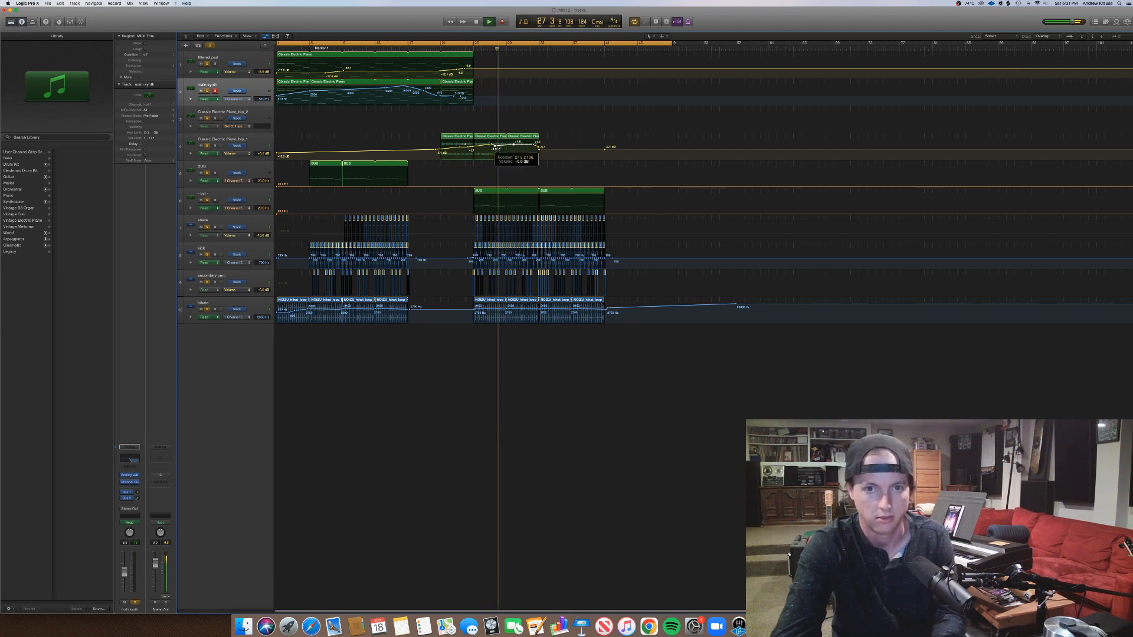
{"action": "key", "text": "a"}
{"action": "key", "text": "super+Up"}
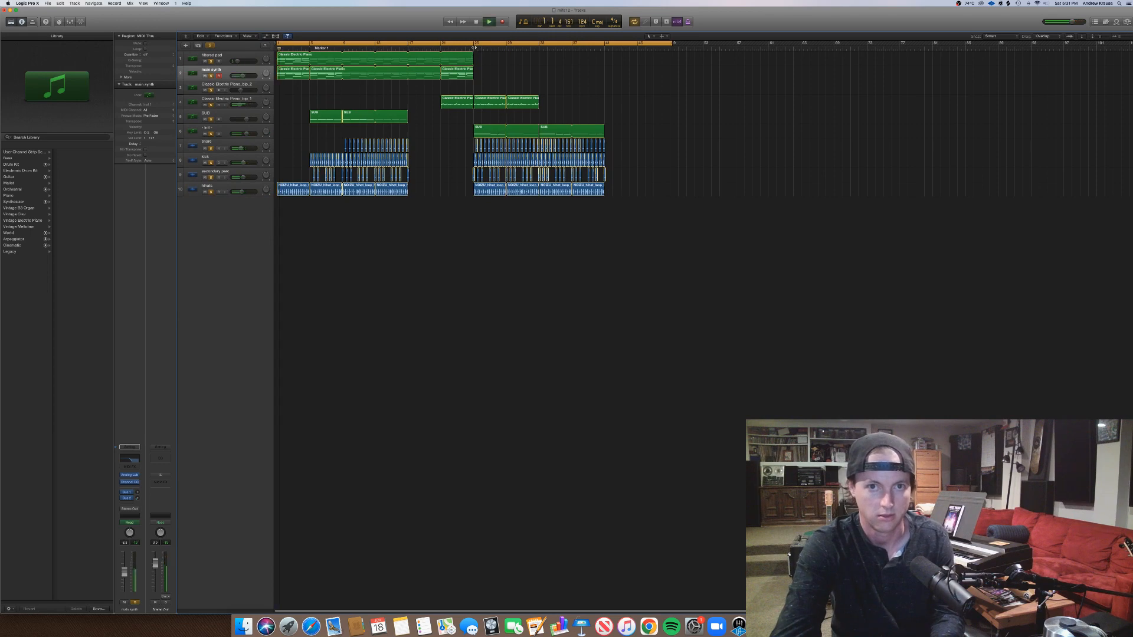
{"action": "left_click", "coordinate": [474, 47]}
Split the filtered pad at bar 21, copy its last four bars to bars 29, 33 and 37, and extend the bounced chords to bar 41.
{"action": "left_click", "coordinate": [441, 59]}
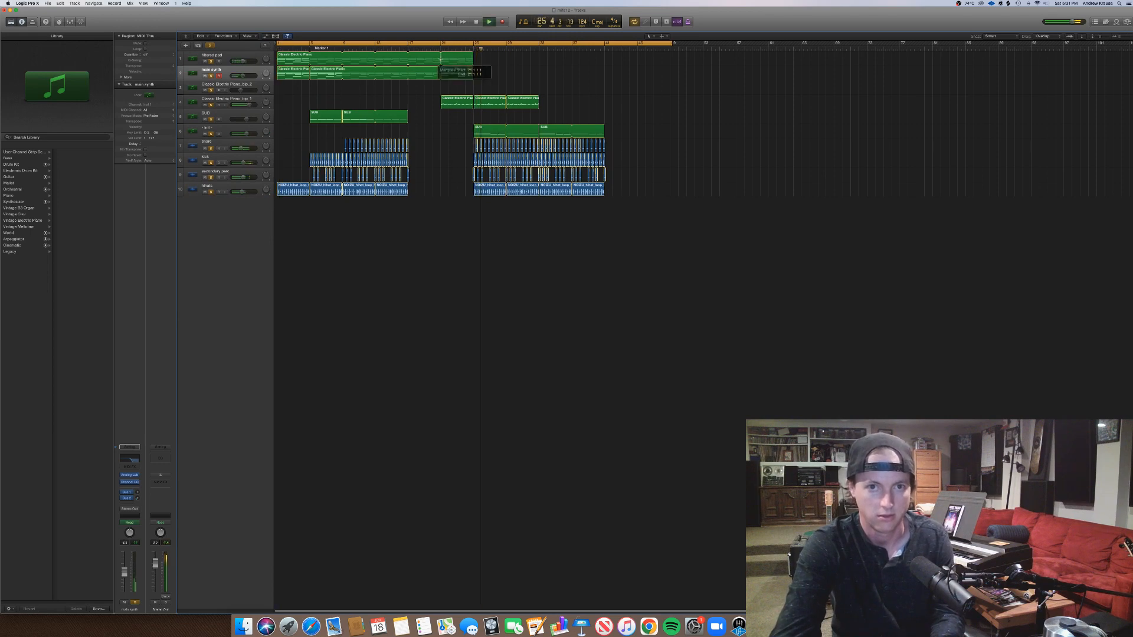
{"action": "left_click_drag", "start_coordinate": [451, 60], "coordinate": [604, 101]}
{"action": "left_click", "coordinate": [556, 84]}
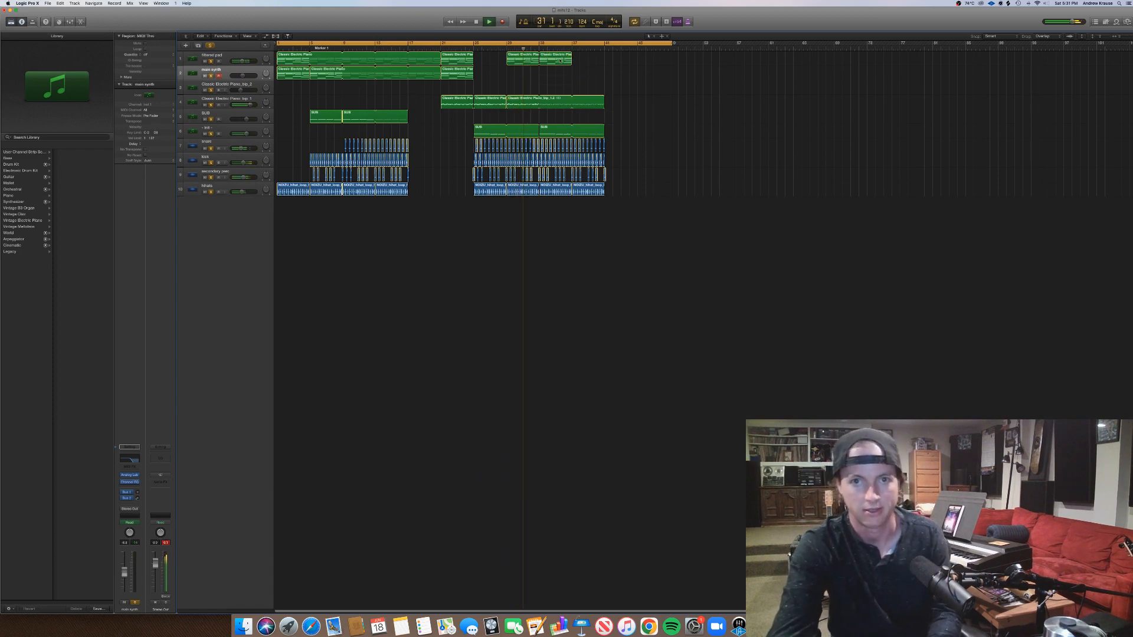
{"action": "left_click_drag", "start_coordinate": [561, 59], "coordinate": [593, 66]}
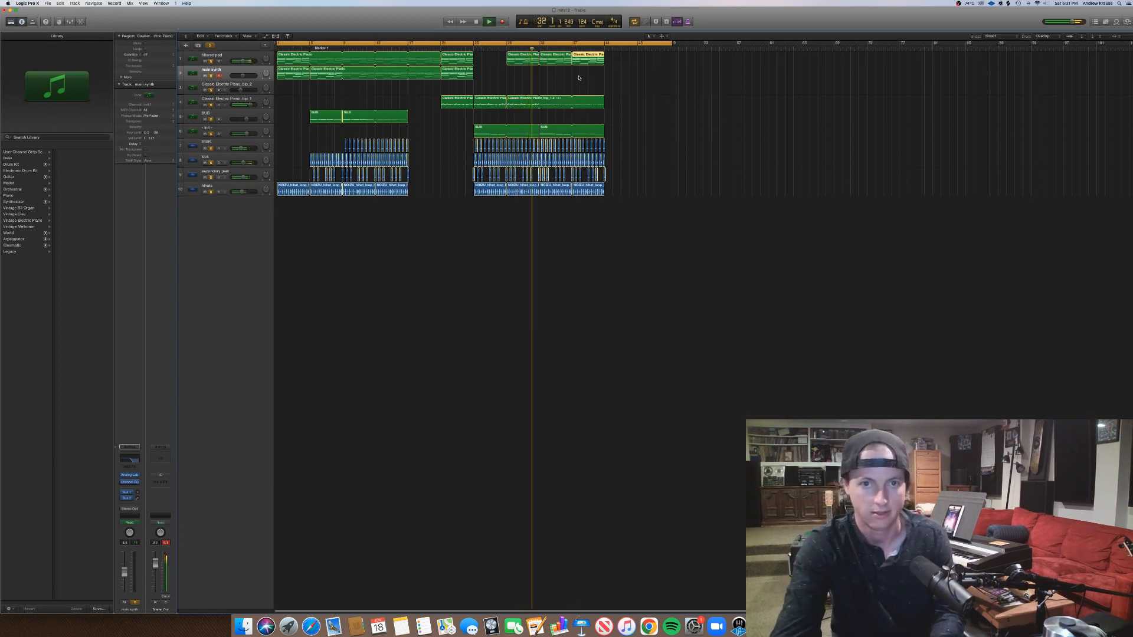